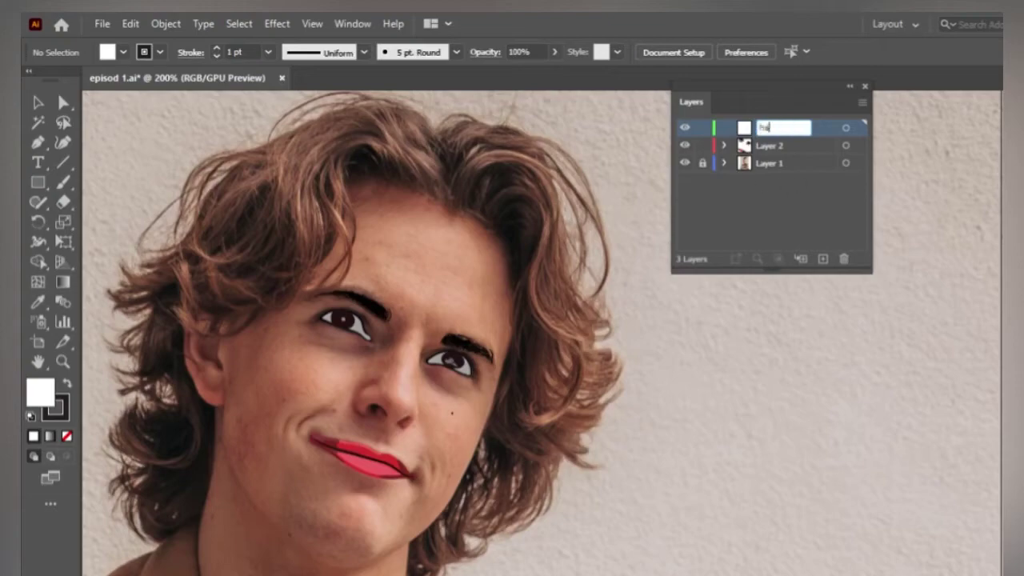
- Name the layer 'hair', switch to the Pencil tool, and zoom in on the hairline
text(ir)
key(Return)
key(n)
key(ctrl+plus)
scroll(281, 352, up, 3)
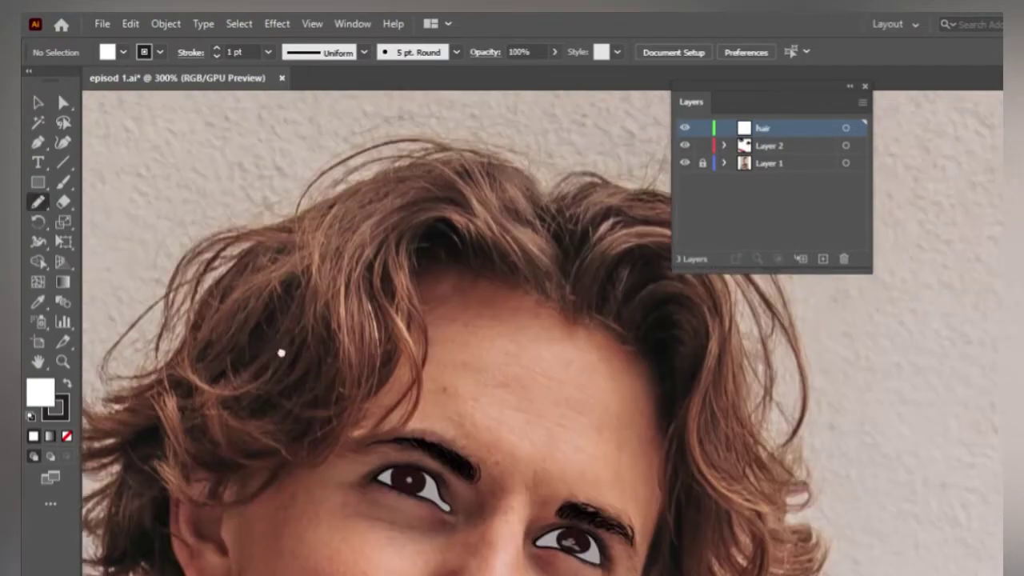
key(ctrl+plus)
- Trace the hairline across the forehead and down the face side to the jaw, with no stroke
mouse_move(346, 198)
mouse_down()
mouse_move(389, 196)
mouse_move(484, 227)
mouse_move(539, 277)
mouse_move(610, 290)
mouse_move(647, 326)
mouse_move(649, 560)
mouse_up()
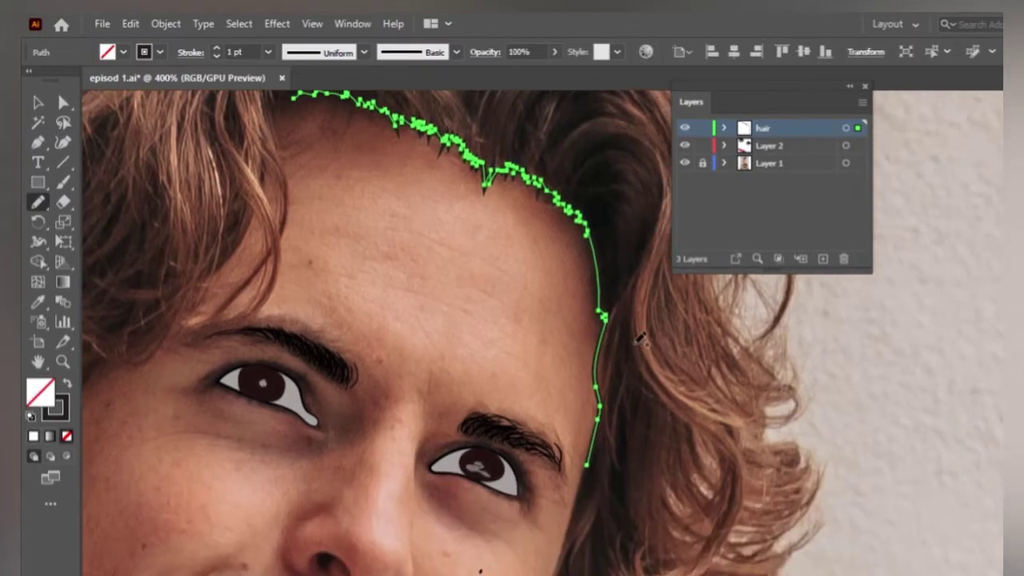
click(67, 436)
drag(586, 462, 576, 344)
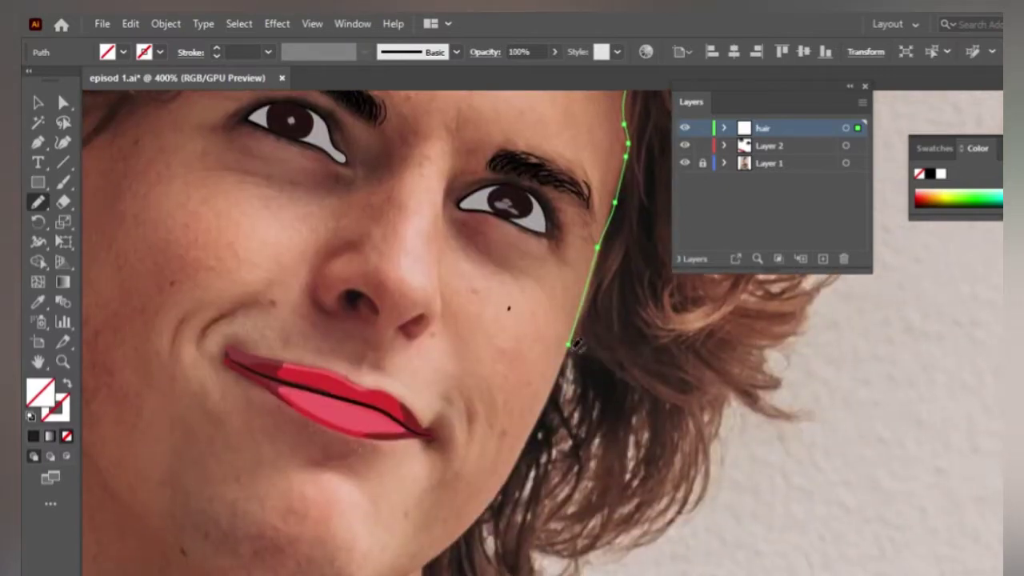
drag(510, 476, 424, 564)
- Draw strands along the lower right curl, briefly testing a black fill before removing it
scroll(442, 382, down, 3)
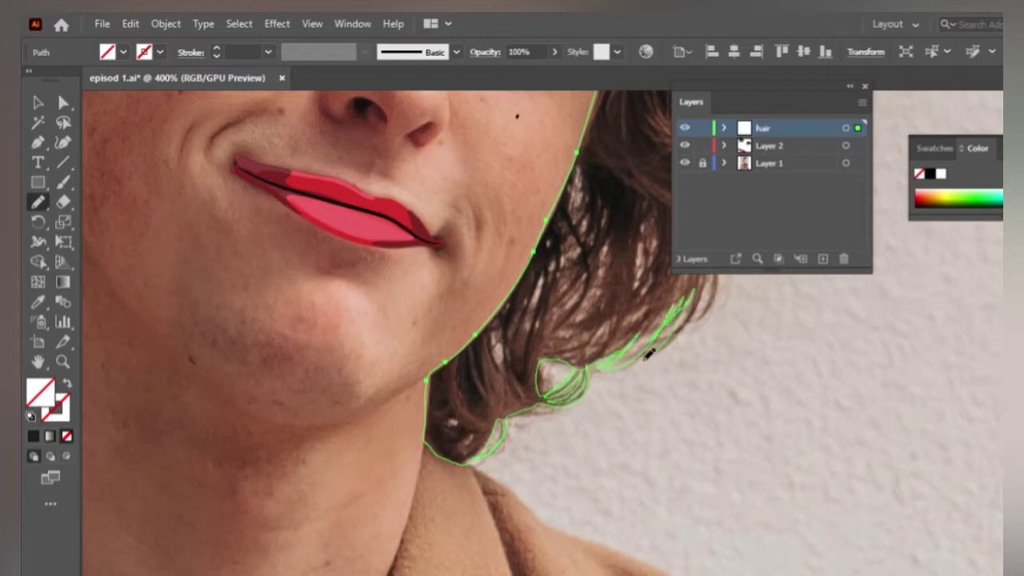
scroll(650, 354, up, 2)
scroll(650, 355, right, 3)
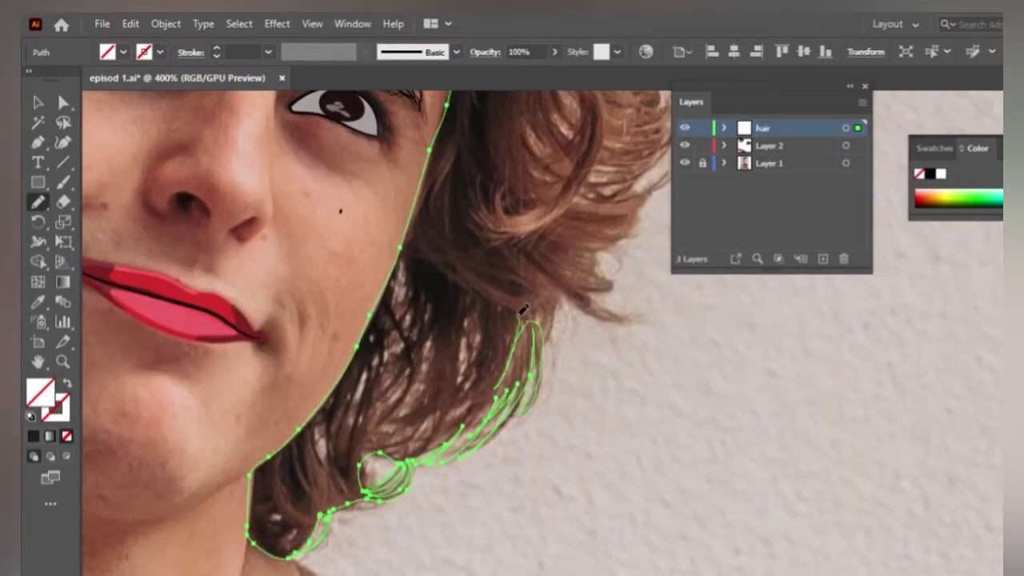
mouse_move(524, 310)
mouse_down()
mouse_move(440, 424)
mouse_move(350, 412)
mouse_move(425, 324)
mouse_move(577, 294)
mouse_move(622, 275)
mouse_up()
click(33, 436)
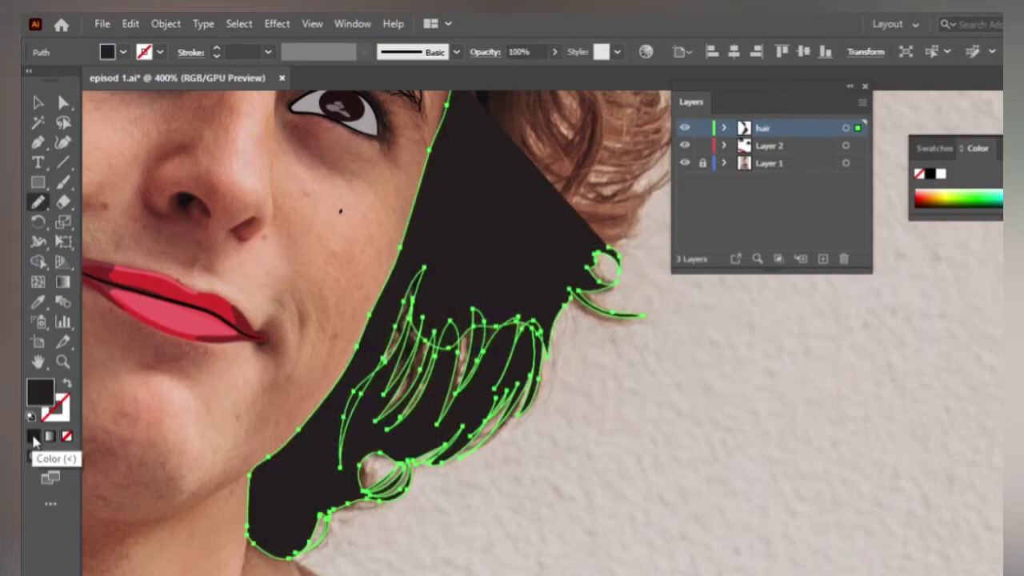
click(66, 436)
drag(644, 221, 436, 365)
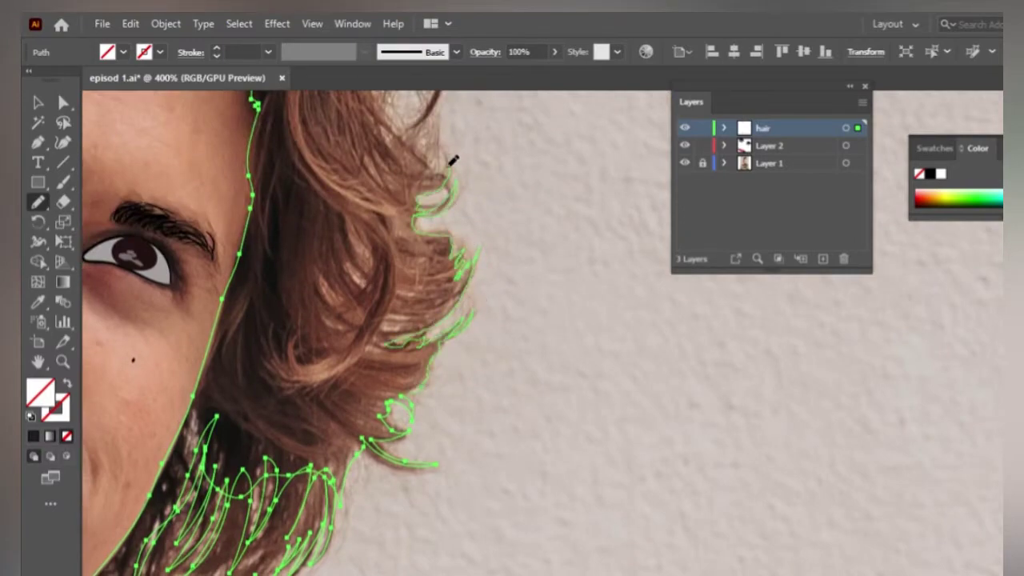
- Trace the right and top edges of the hair, undoing one stray strand
mouse_move(451, 160)
mouse_down()
mouse_move(416, 283)
mouse_move(364, 386)
mouse_move(405, 290)
mouse_up()
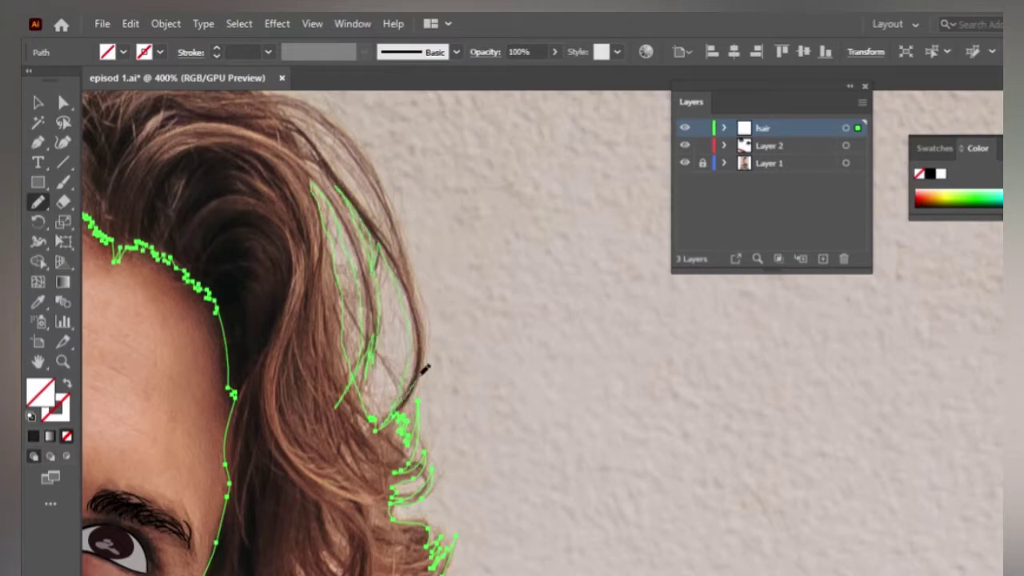
mouse_move(425, 368)
mouse_down()
mouse_move(328, 150)
mouse_move(471, 374)
mouse_up()
drag(310, 297, 185, 307)
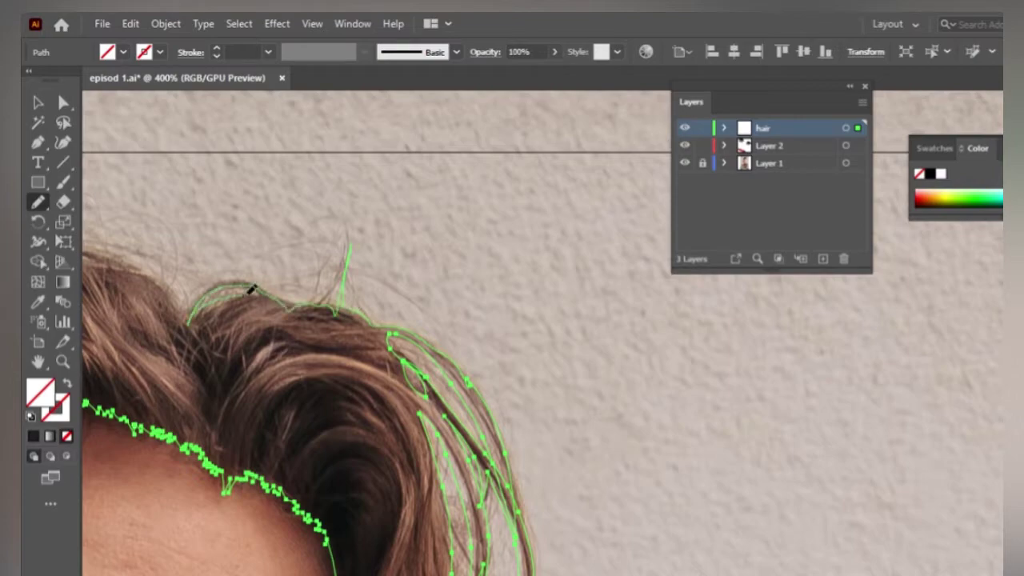
drag(317, 263, 589, 228)
mouse_move(269, 238)
mouse_down()
mouse_move(384, 222)
mouse_move(204, 218)
mouse_move(116, 308)
mouse_up()
drag(287, 222, 322, 206)
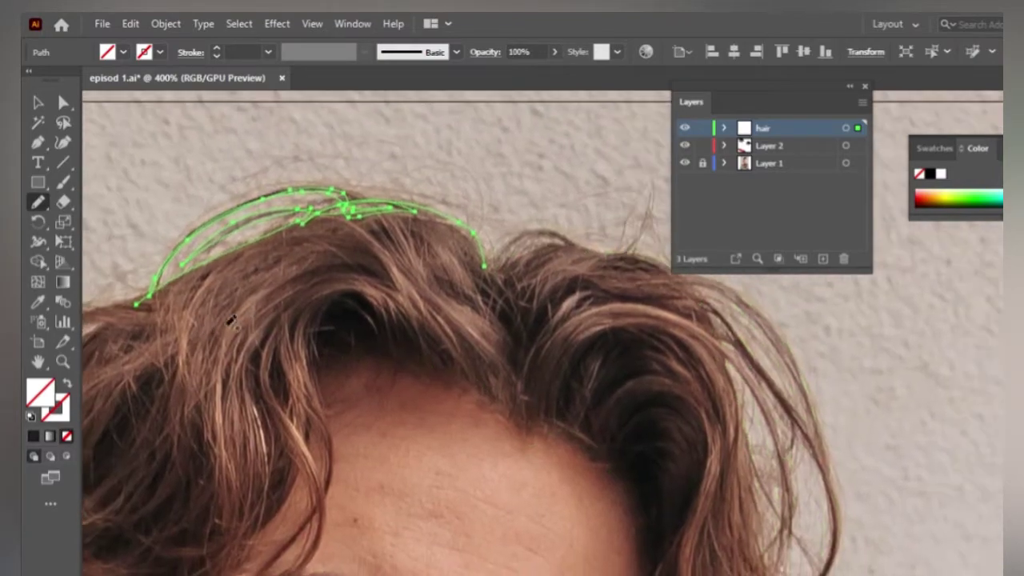
key(ctrl+z)
key(ctrl+z)
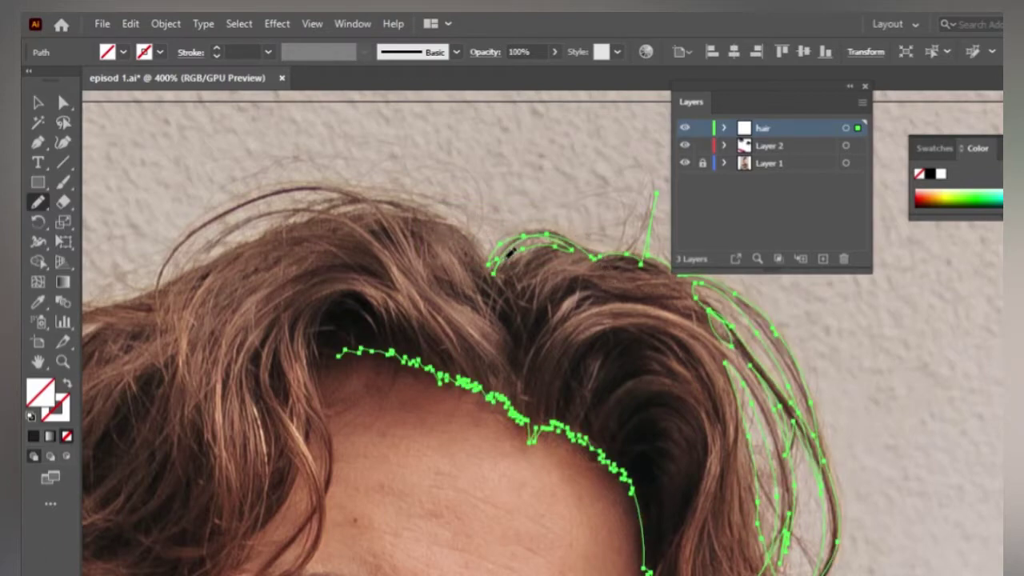
drag(510, 253, 156, 278)
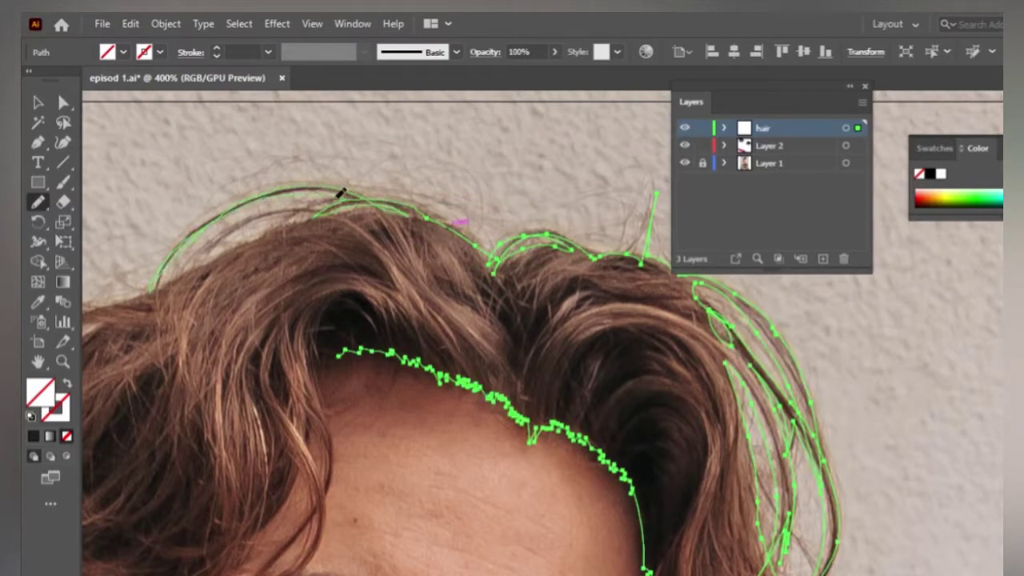
- Draw loose strands down the left side of the hair into the curled tips
mouse_move(124, 297)
mouse_down()
mouse_move(444, 210)
mouse_move(282, 386)
mouse_up()
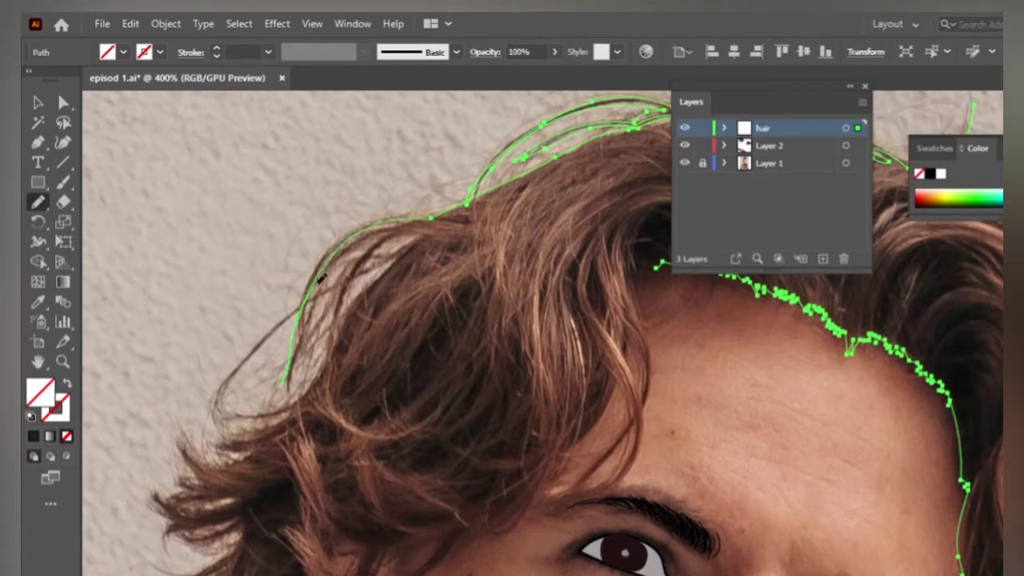
mouse_move(320, 278)
mouse_down()
mouse_move(400, 228)
mouse_move(320, 352)
mouse_up()
drag(432, 228, 217, 412)
mouse_move(352, 284)
mouse_down()
mouse_move(220, 412)
mouse_move(230, 436)
mouse_up()
drag(181, 485, 240, 512)
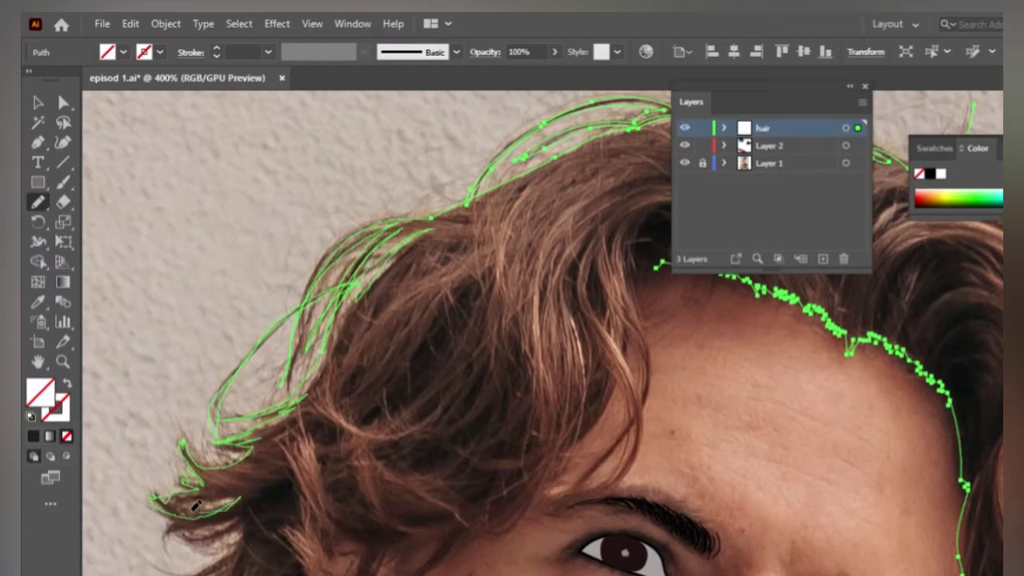
mouse_move(176, 504)
mouse_down()
mouse_move(240, 528)
mouse_move(264, 508)
mouse_move(280, 288)
mouse_up()
mouse_move(284, 280)
mouse_down()
mouse_move(224, 360)
mouse_move(265, 342)
mouse_up()
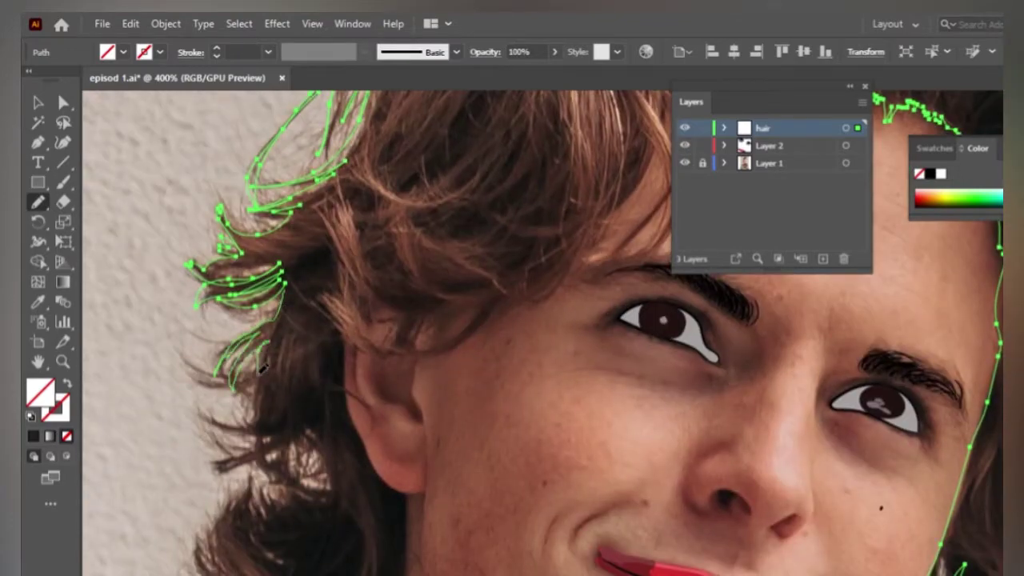
- Add dense strands, wisps and a zigzag strand across the lower-left hair tips
drag(186, 364, 250, 378)
drag(227, 432, 263, 430)
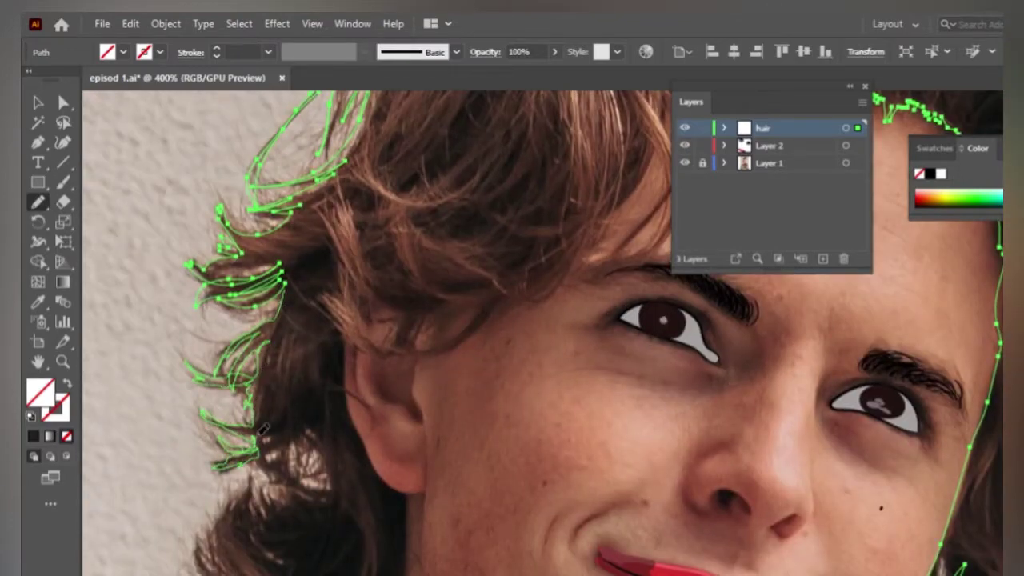
drag(269, 464, 307, 443)
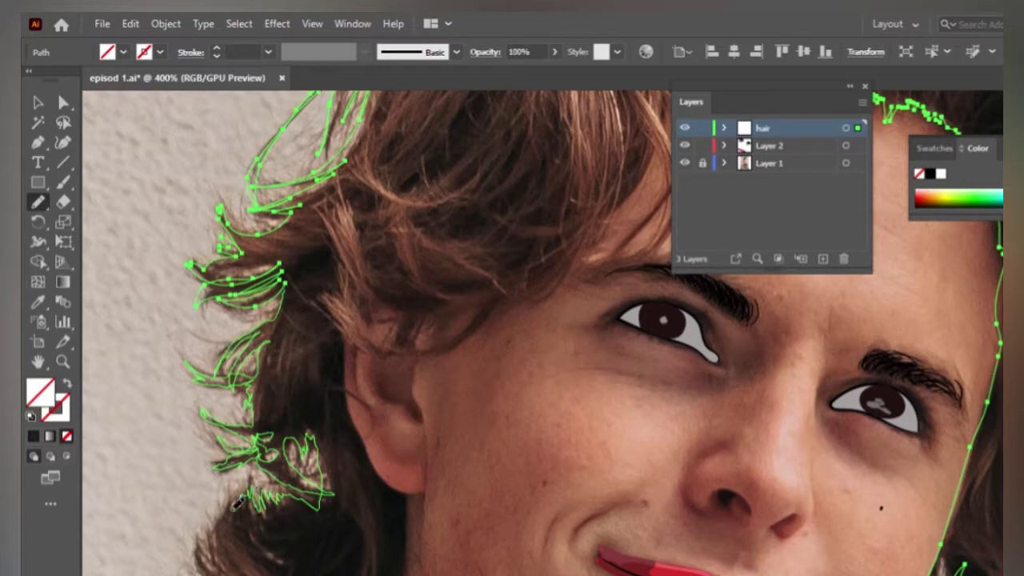
drag(280, 490, 208, 540)
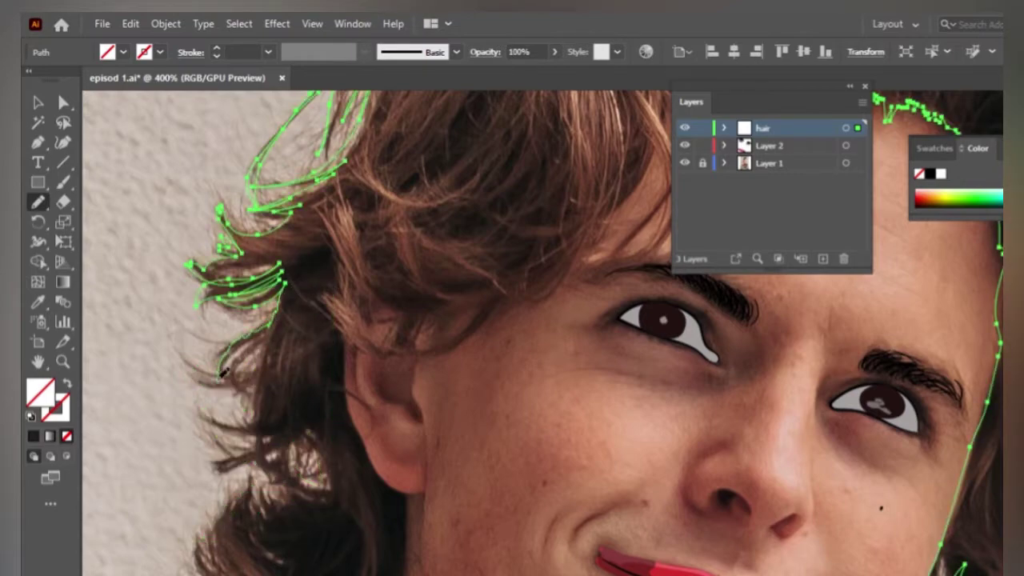
drag(238, 365, 227, 368)
mouse_move(206, 408)
mouse_down()
mouse_move(240, 464)
mouse_move(324, 500)
mouse_up()
drag(308, 424, 328, 504)
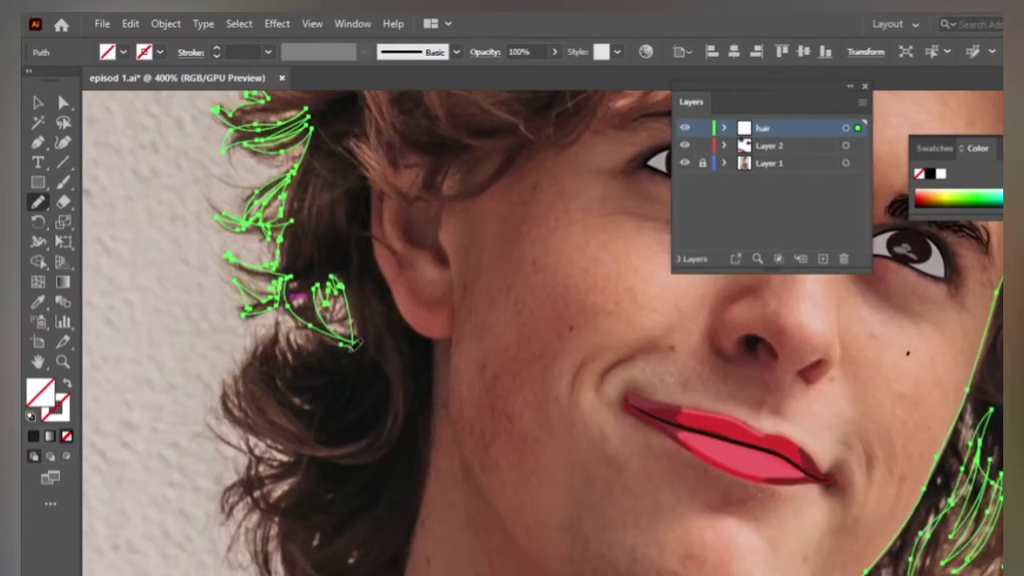
drag(309, 351, 283, 337)
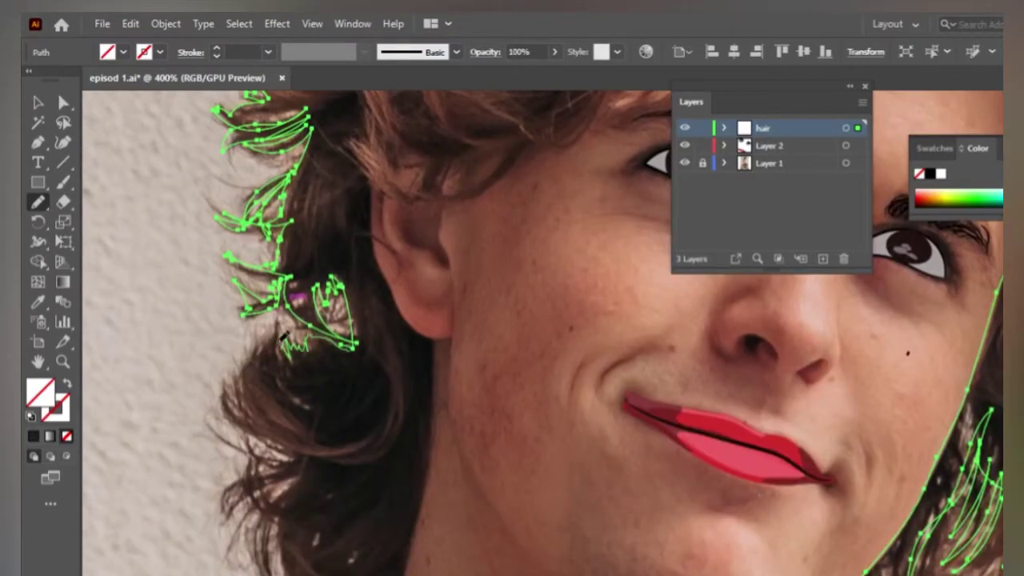
drag(240, 400, 281, 448)
mouse_move(225, 429)
mouse_down()
mouse_move(272, 512)
mouse_move(295, 460)
mouse_up()
drag(228, 504, 317, 472)
- Undo the bad neck stroke, retrace the jaw edge, and add strands from the ear up to the hairline
drag(248, 520, 317, 464)
mouse_move(295, 512)
mouse_down()
mouse_move(295, 352)
mouse_move(432, 178)
mouse_up()
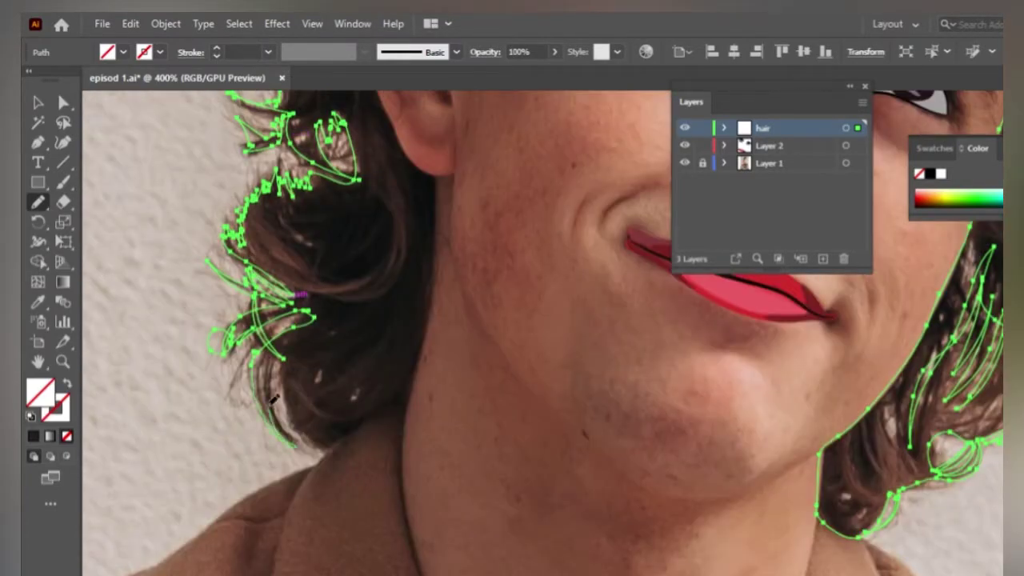
key(ctrl+z)
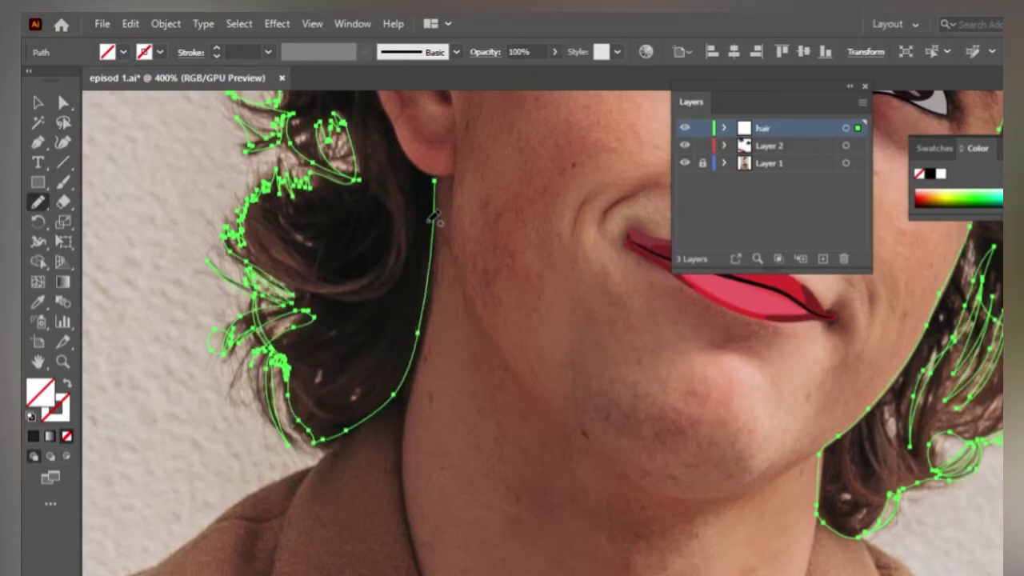
drag(273, 352, 432, 180)
mouse_move(480, 200)
mouse_down()
mouse_move(417, 552)
mouse_move(312, 440)
mouse_up()
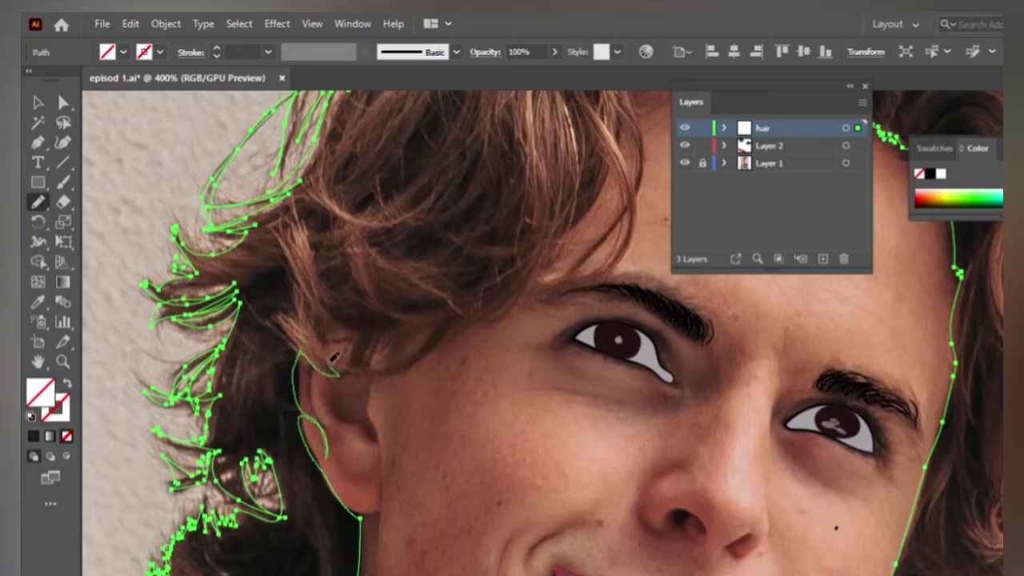
drag(382, 327, 482, 317)
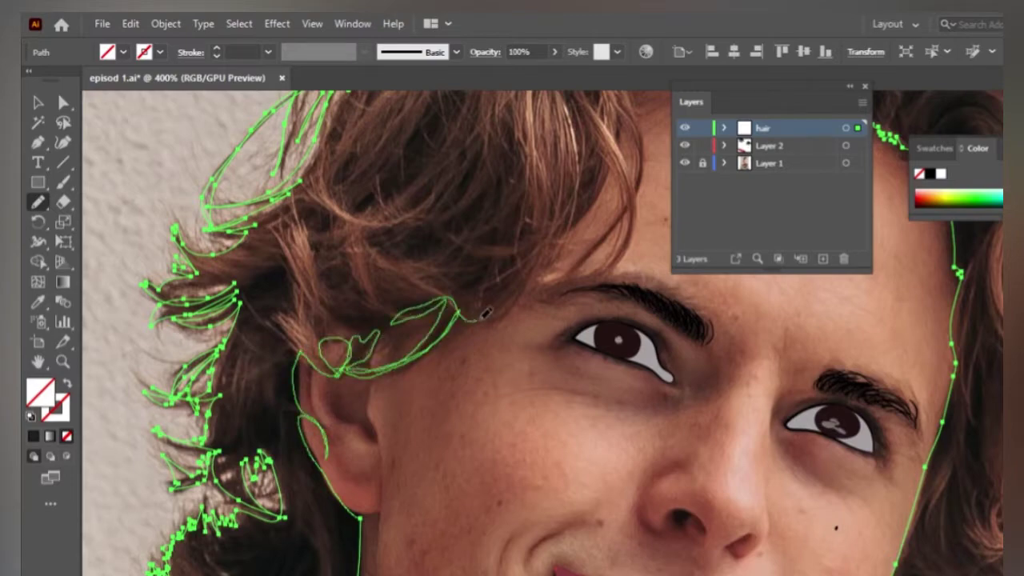
mouse_move(524, 285)
mouse_down()
mouse_move(403, 361)
mouse_move(538, 126)
mouse_up()
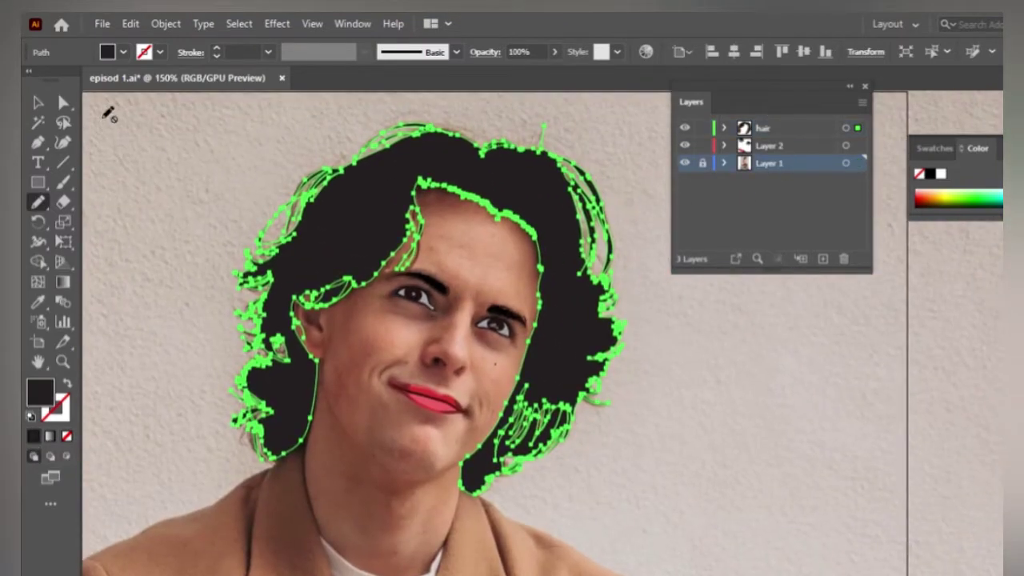
- Check the hair with the photo layer hidden, then make the hair layer active in Outline view
key(v)
click(153, 151)
click(685, 163)
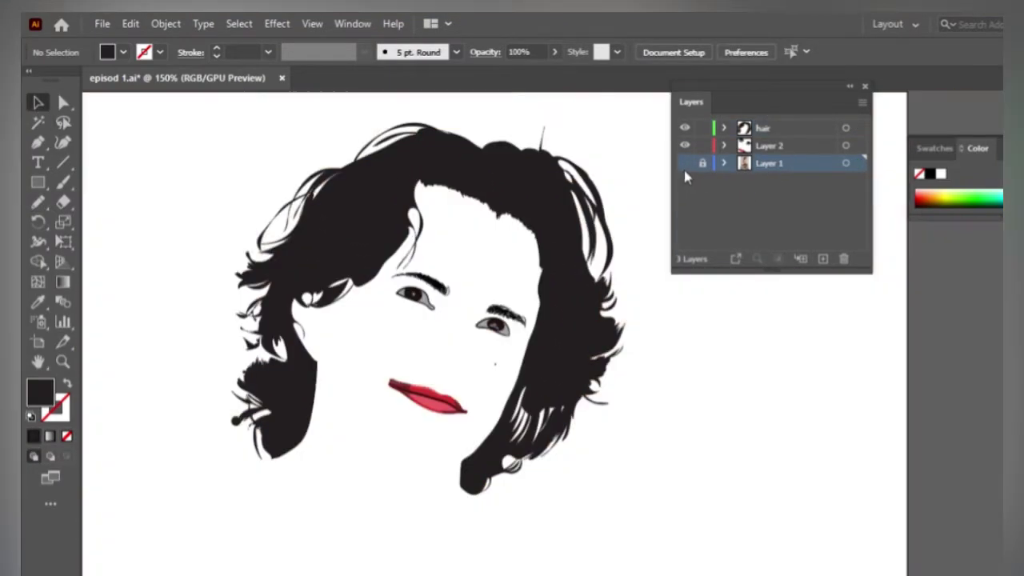
click(685, 164)
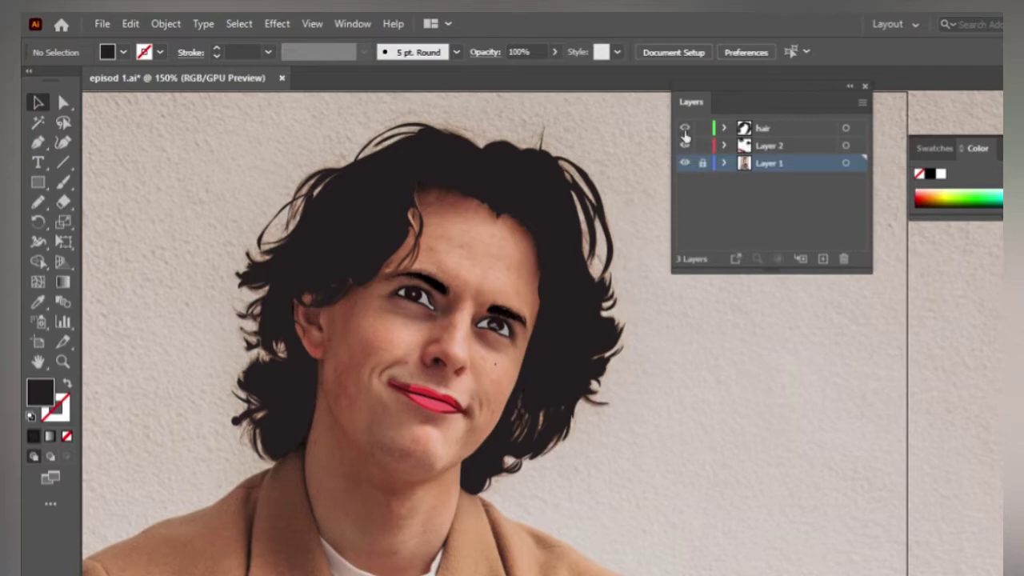
ctrl+click(684, 128)
click(768, 128)
scroll(528, 271, up, 5)
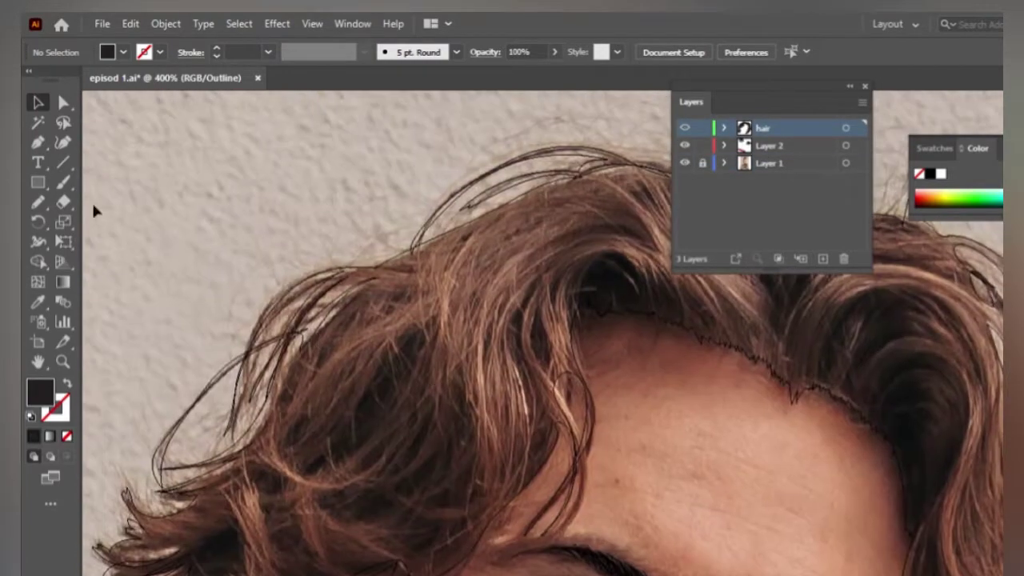
- Draw a long flat ellipse filled 602E2E and turn it into a new art brush
key(l)
drag(130, 176, 654, 177)
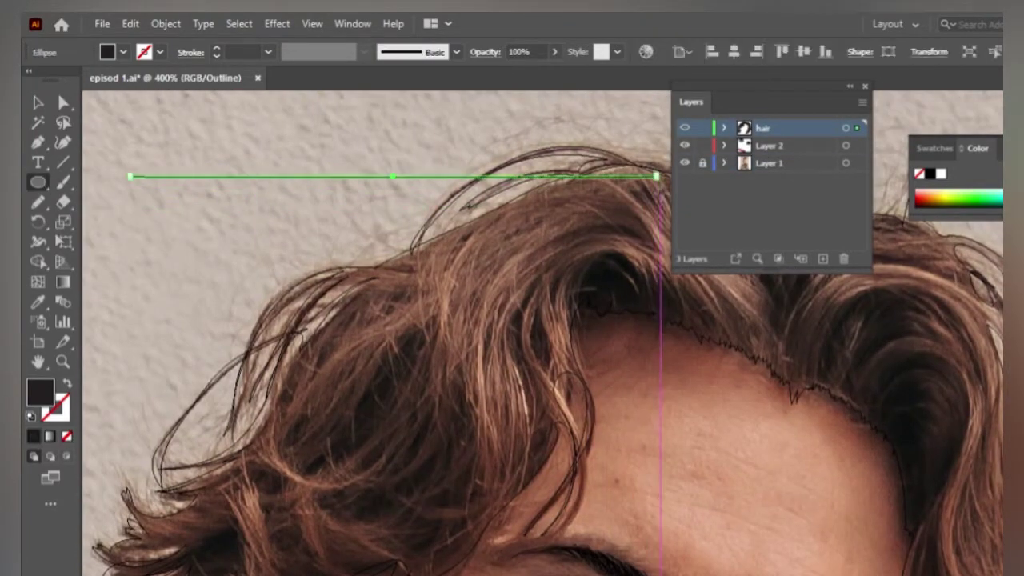
double_click(40, 392)
mouse_move(712, 313)
mouse_down()
mouse_move(784, 281)
mouse_move(761, 293)
mouse_move(778, 259)
mouse_move(752, 256)
mouse_up()
click(906, 129)
key(Return)
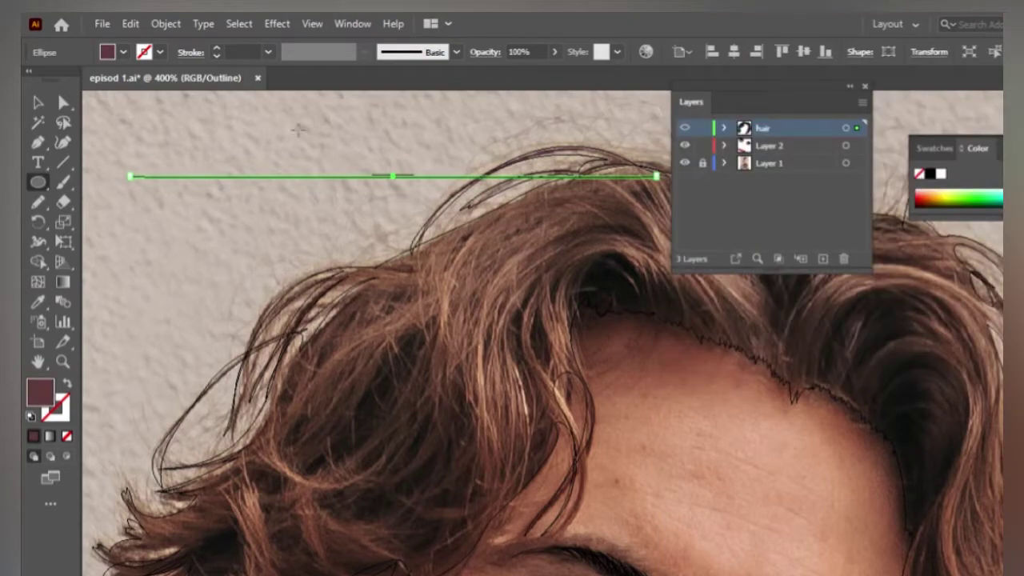
click(456, 52)
click(414, 187)
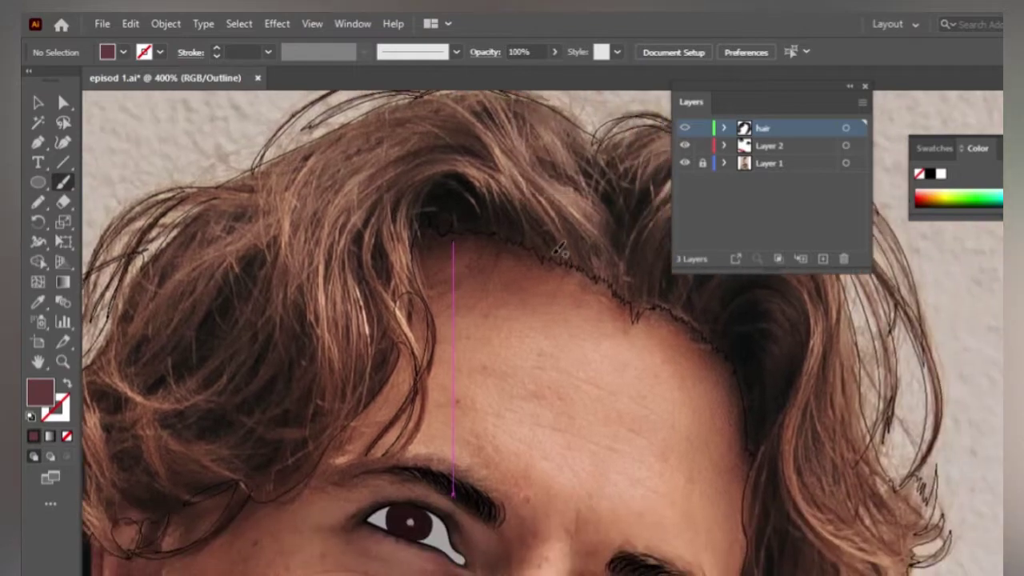
ctrl+click(685, 146)
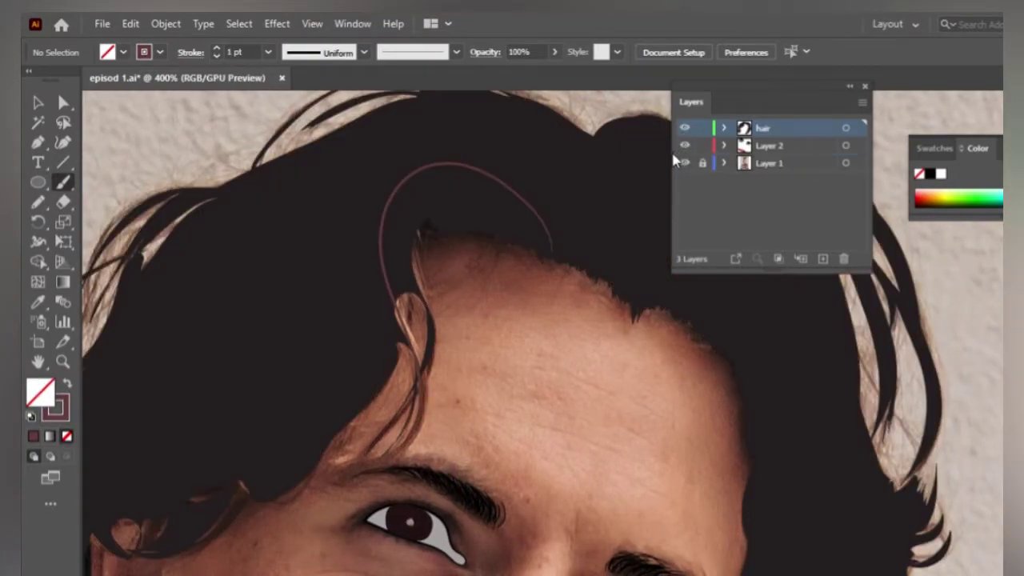
- Paint the first maroon strand strokes up across the front hair, redoing one
ctrl+click(681, 152)
drag(551, 240, 389, 206)
key(ctrl+z)
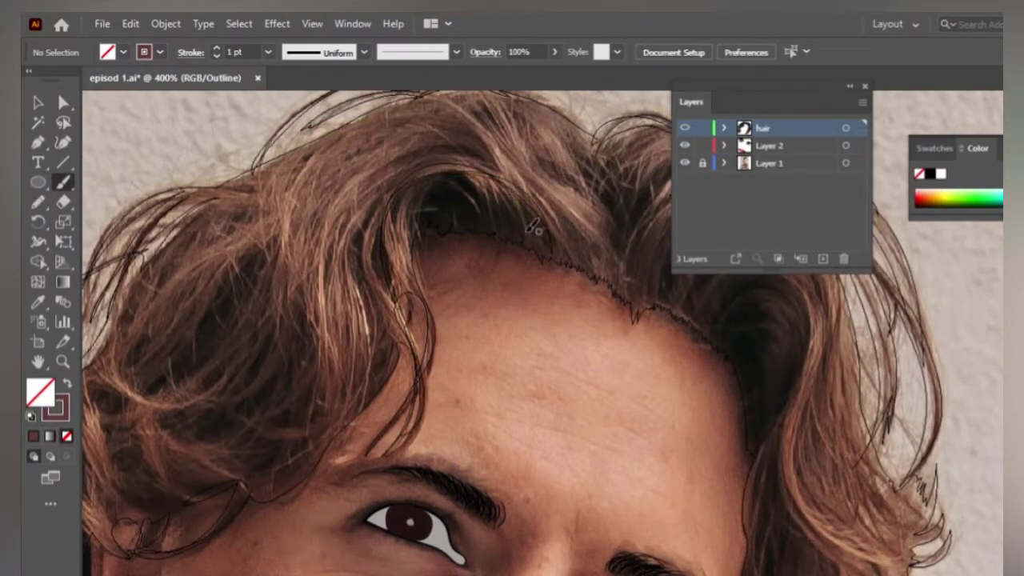
drag(532, 233, 420, 158)
scroll(420, 157, up, 2)
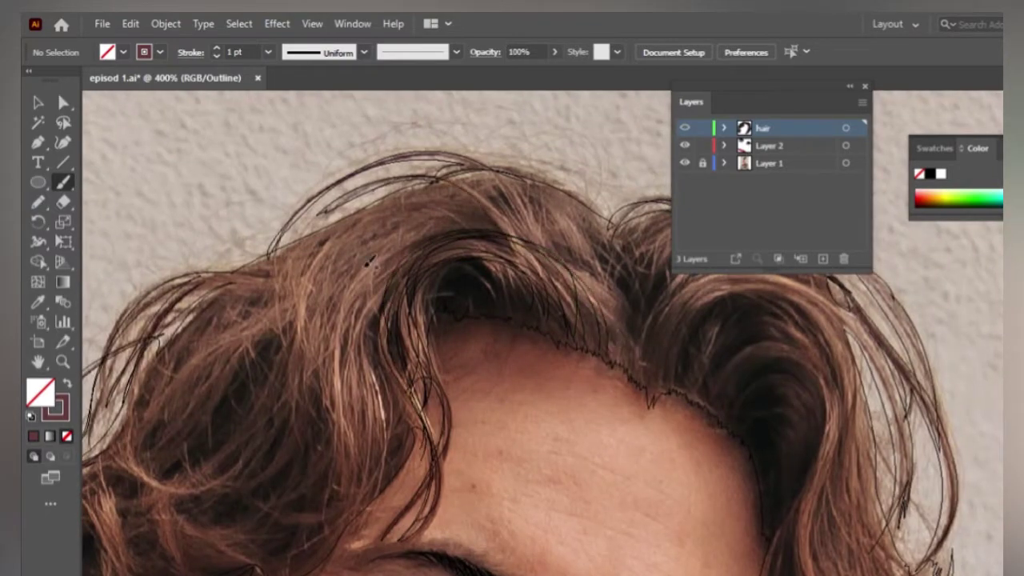
drag(606, 336, 520, 237)
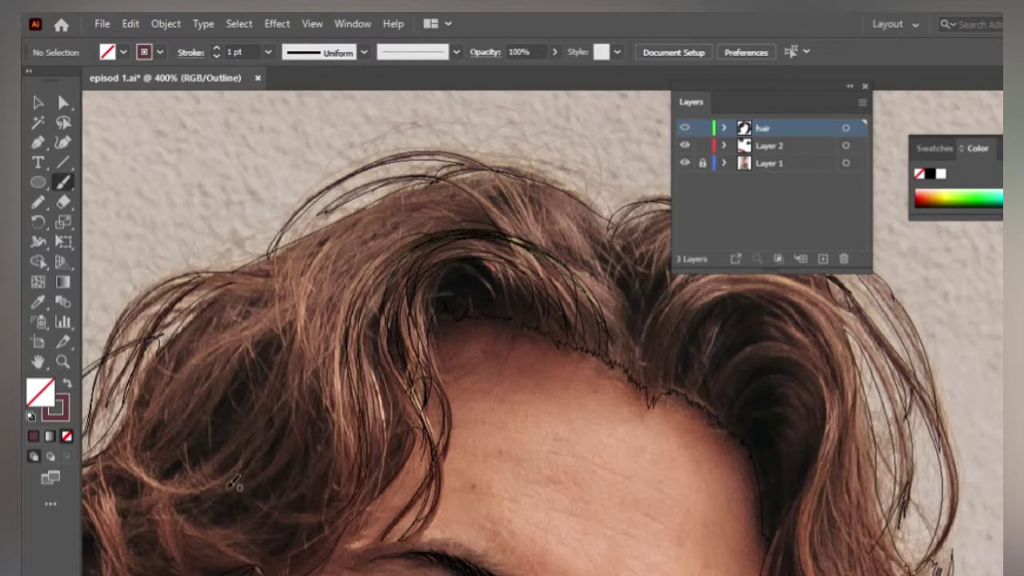
- Add more brushed strands along the top hair and onto the side hair
scroll(520, 237, up, 2)
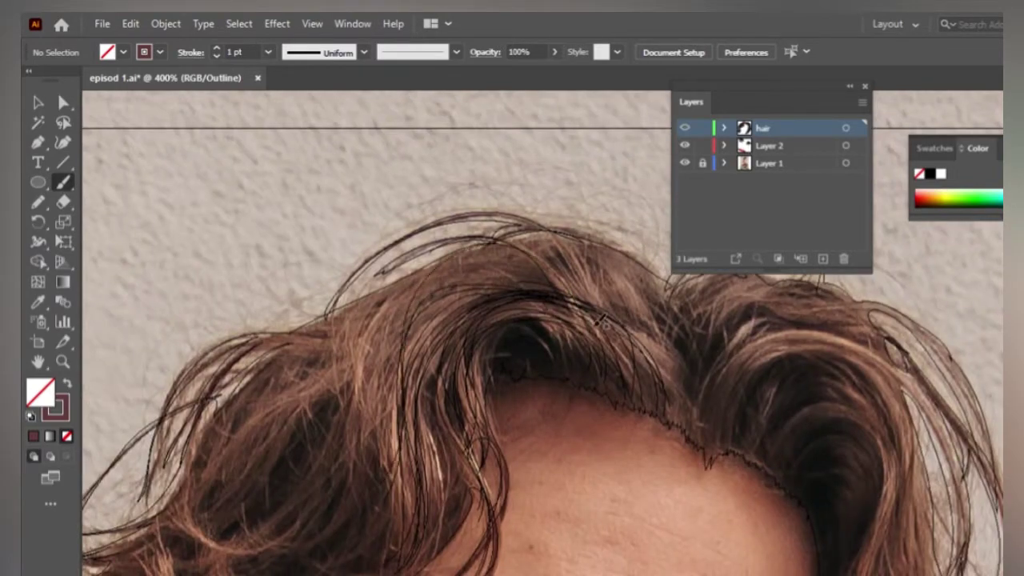
drag(383, 472, 482, 288)
scroll(482, 288, down, 2)
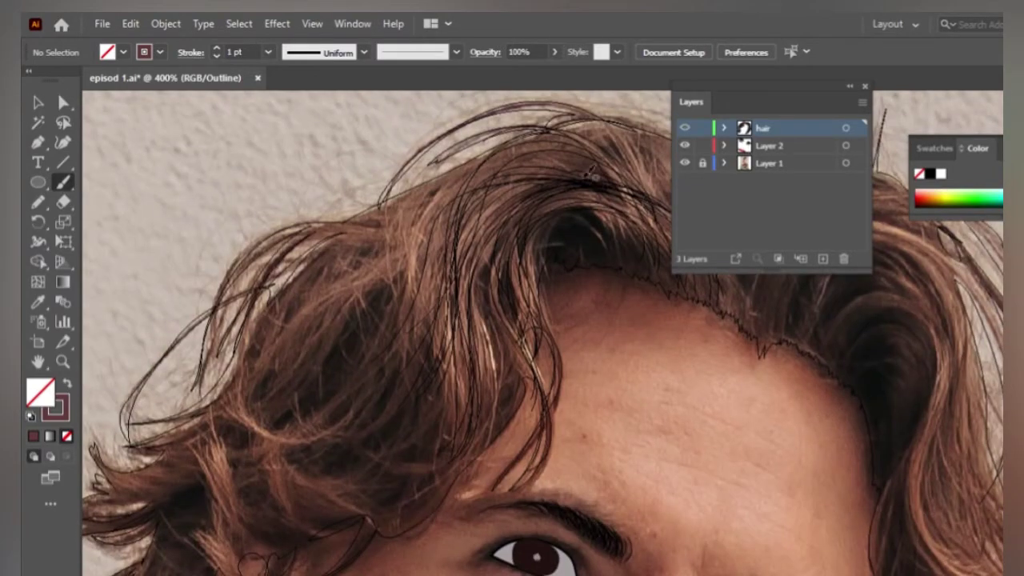
scroll(560, 240, up, 2)
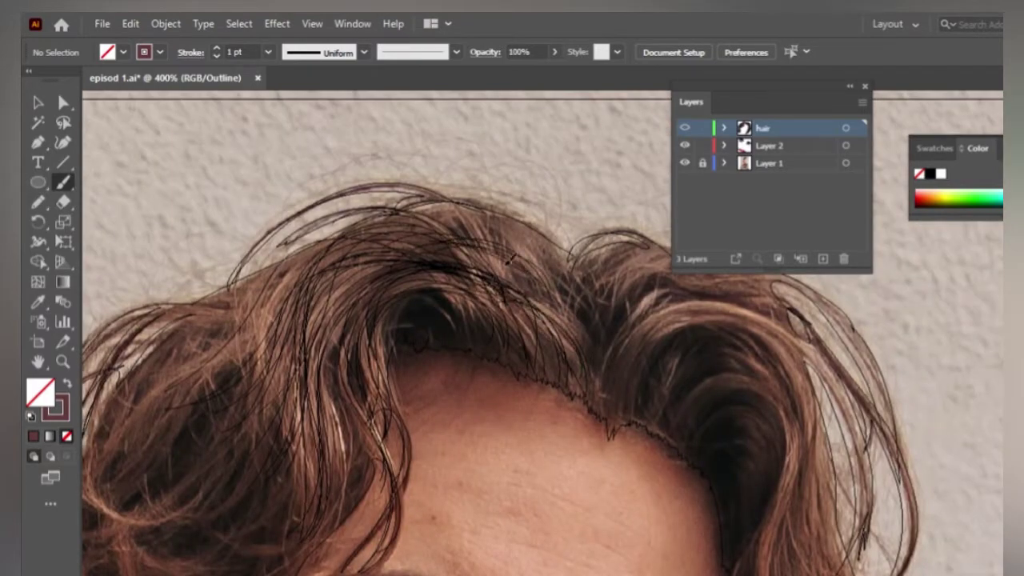
drag(560, 316, 551, 250)
scroll(550, 250, down, 2)
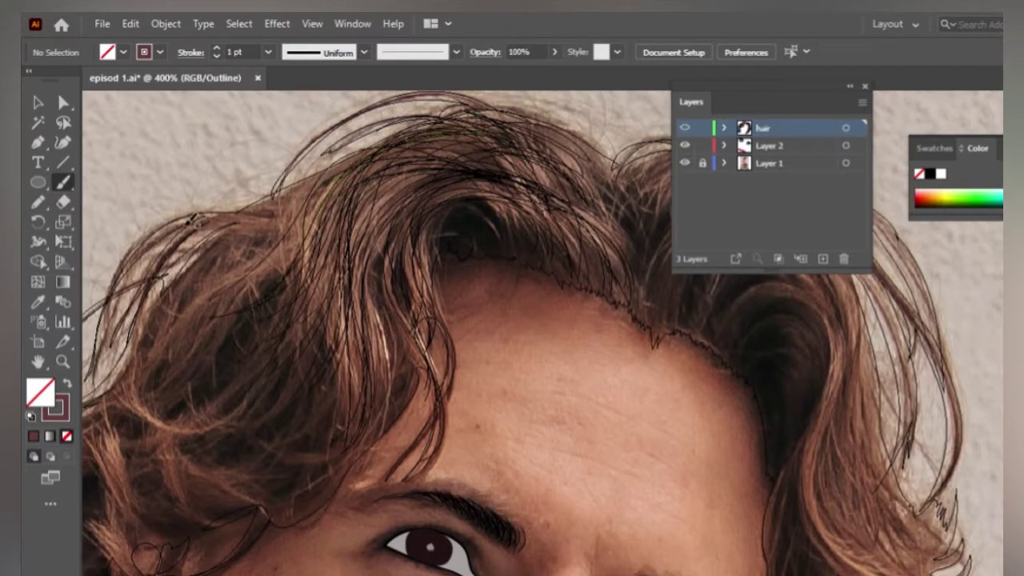
scroll(297, 343, right, 3)
scroll(297, 342, up, 1)
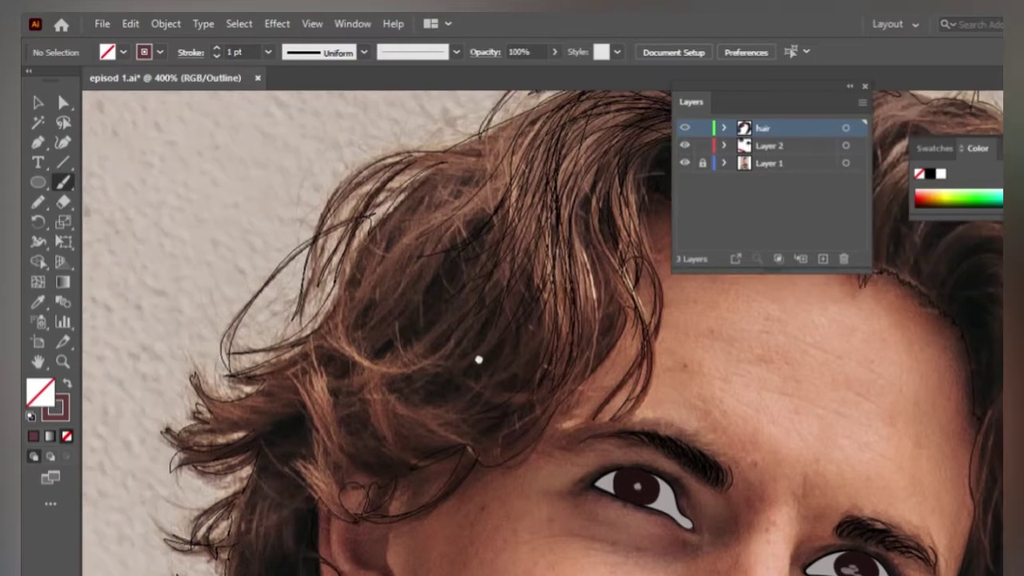
drag(544, 152, 392, 370)
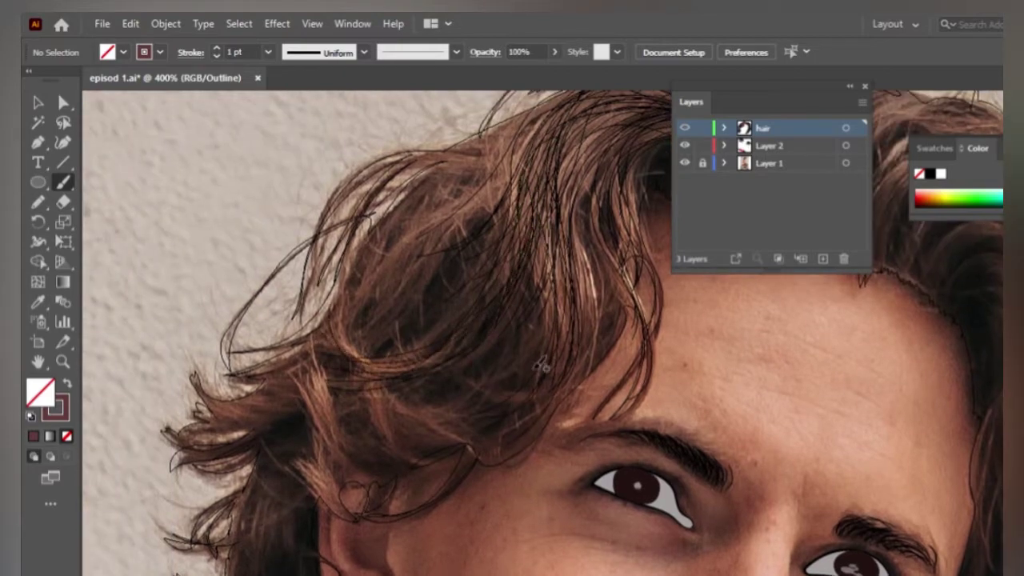
- Paint brushed strands down the side curls near the ear and lower jaw
drag(320, 383, 352, 450)
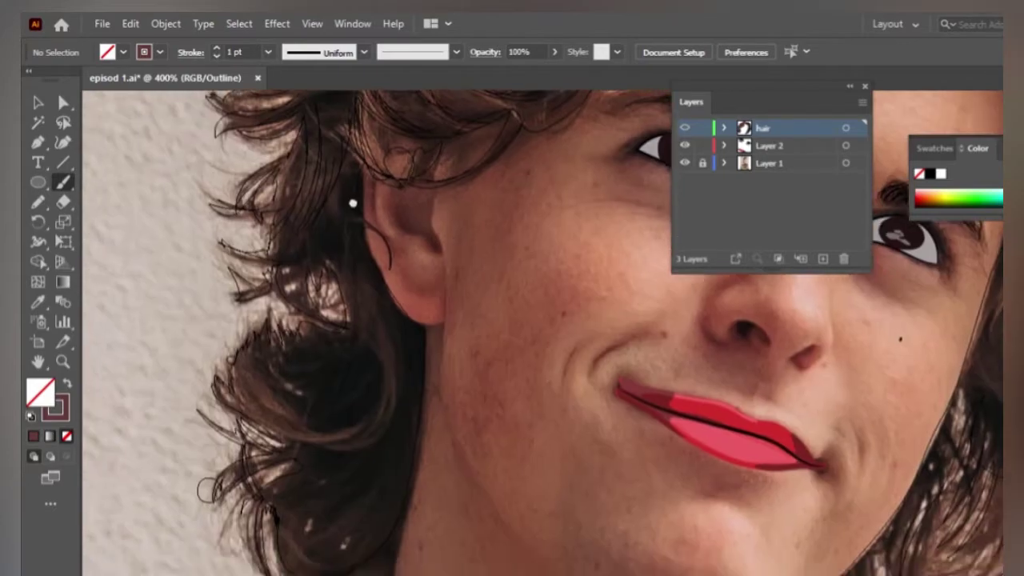
drag(297, 438, 293, 445)
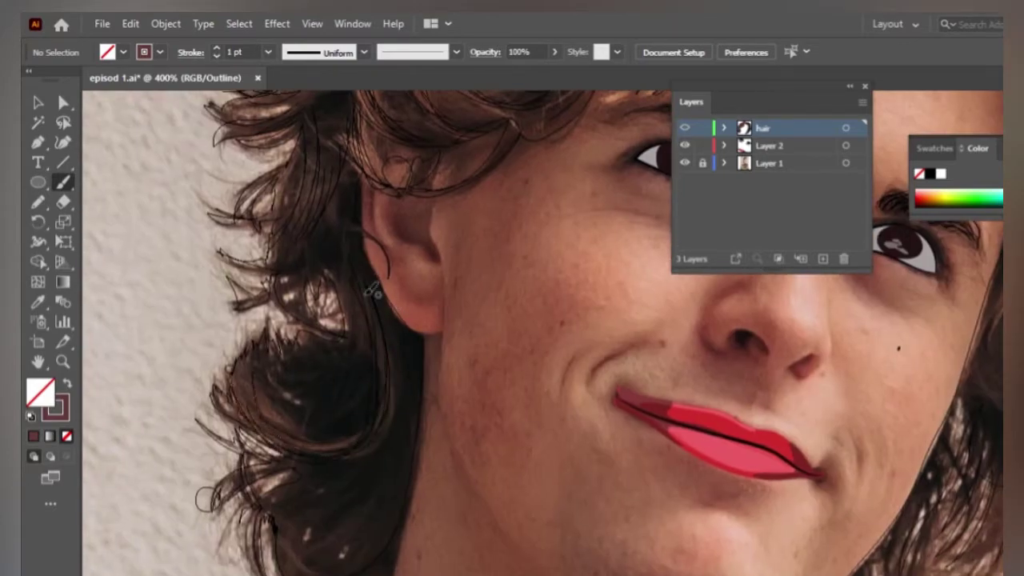
scroll(320, 344, down, 5)
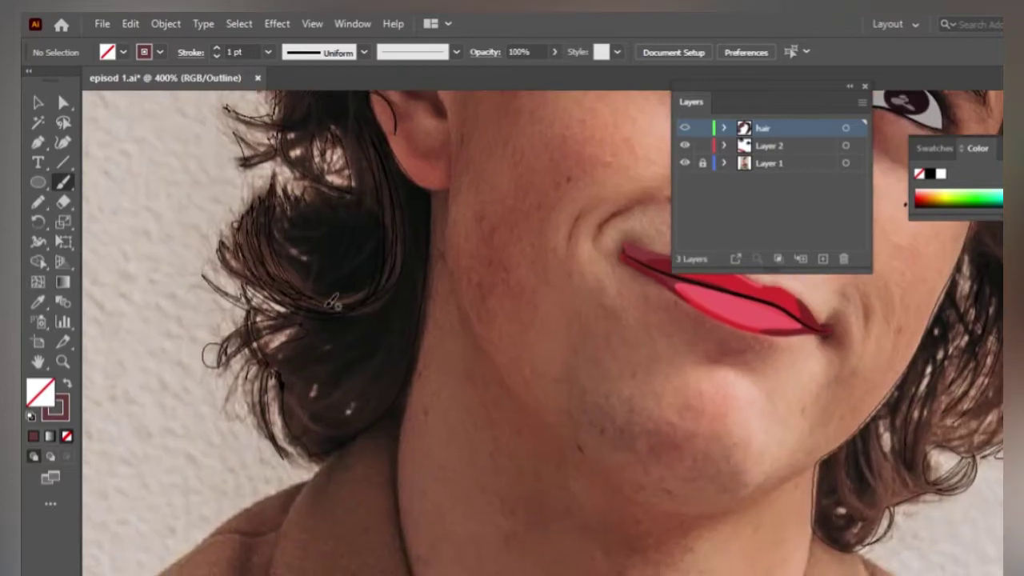
drag(276, 368, 279, 373)
scroll(210, 375, up, 10)
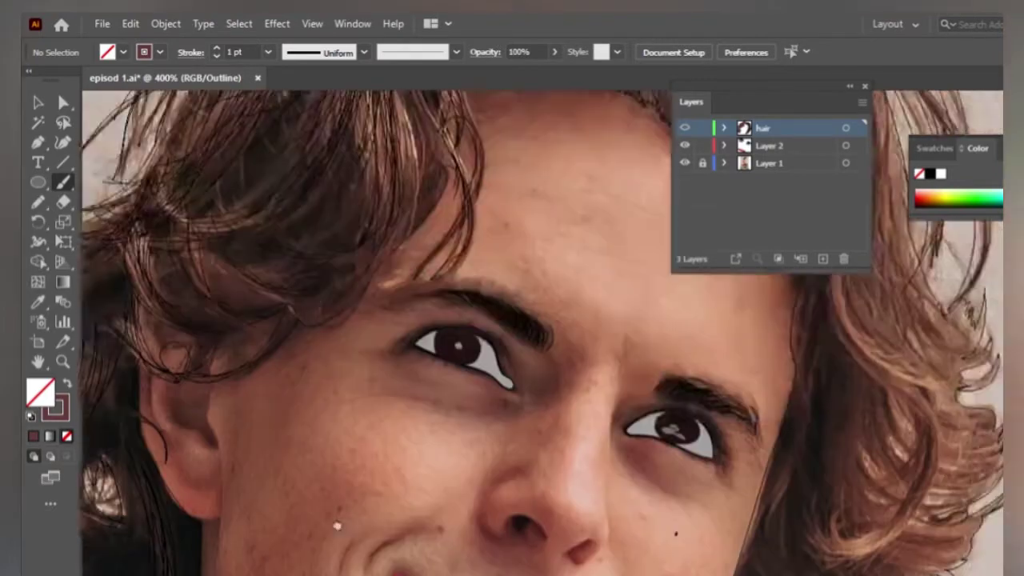
scroll(338, 480, up, 5)
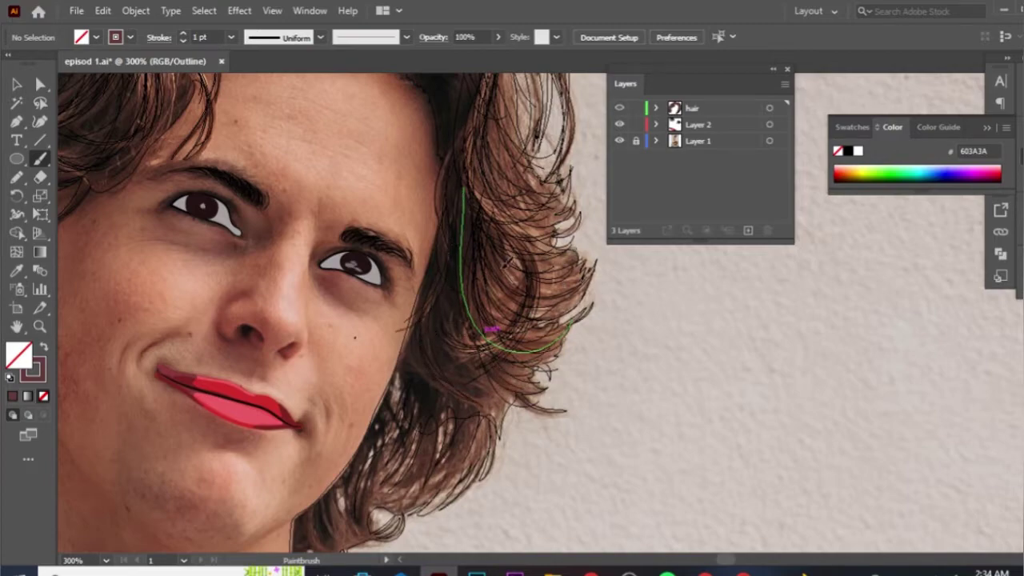
scroll(522, 244, down, 5)
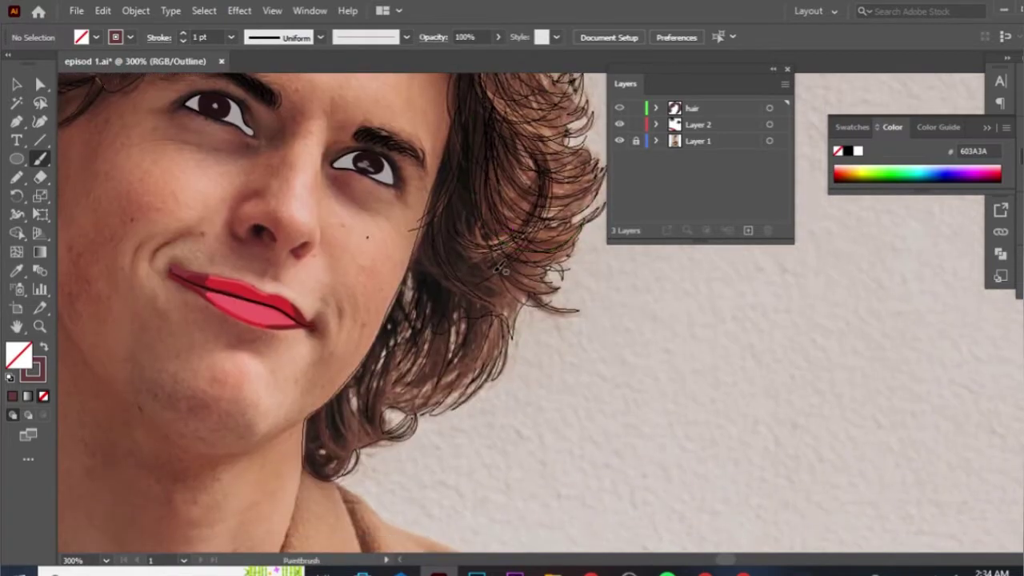
scroll(484, 192, down, 3)
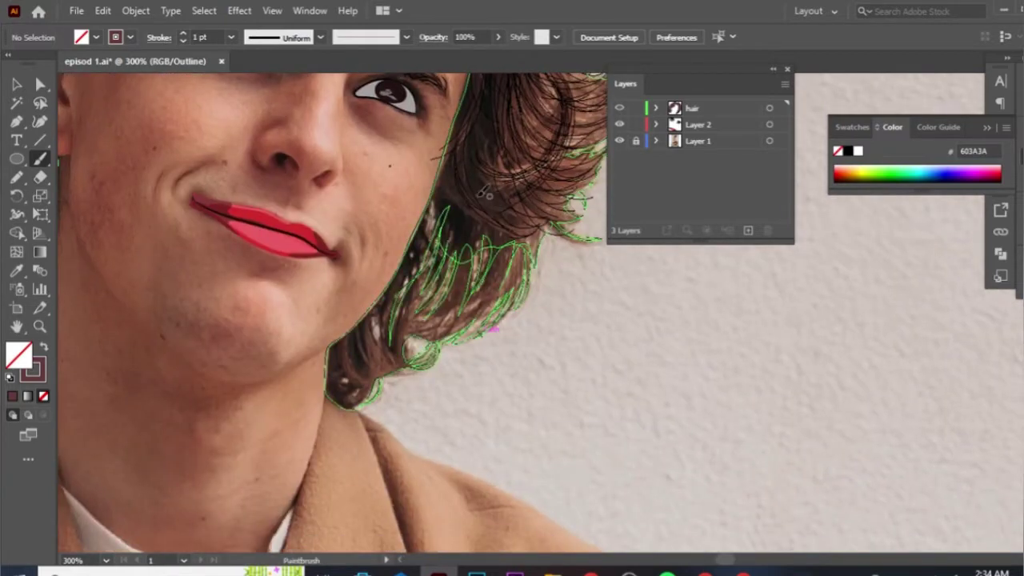
drag(470, 192, 496, 304)
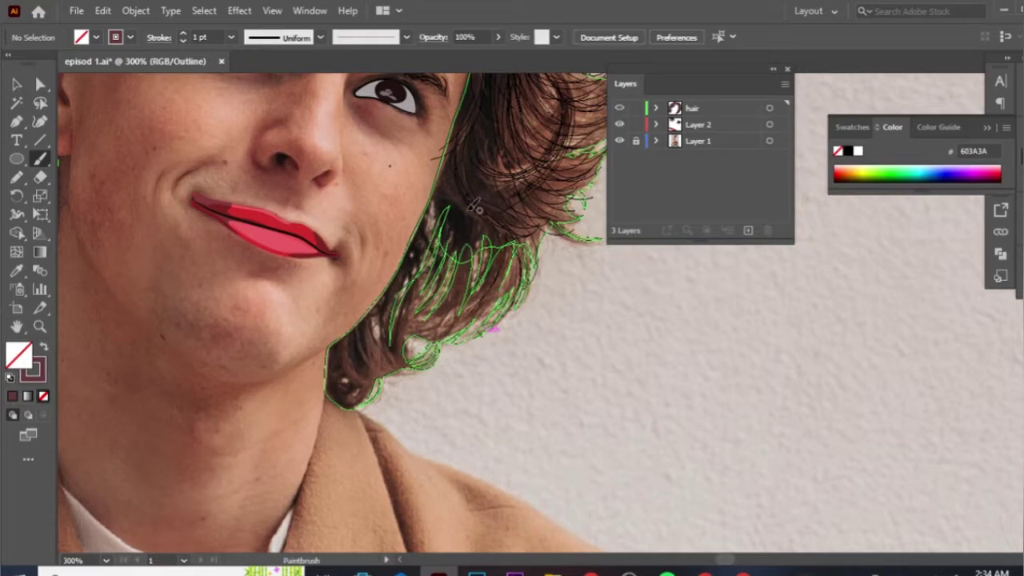
drag(470, 157, 500, 316)
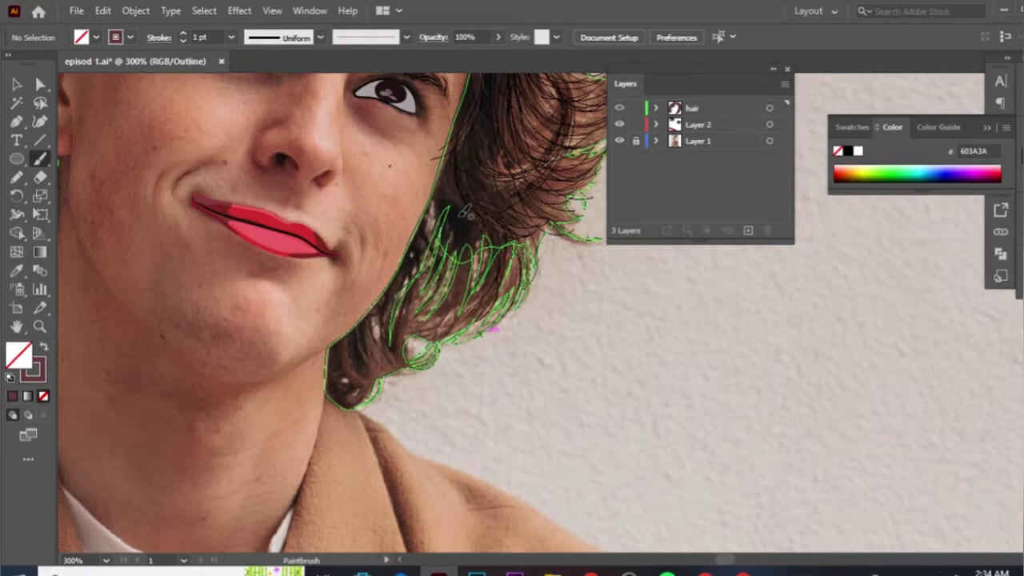
drag(464, 212, 438, 330)
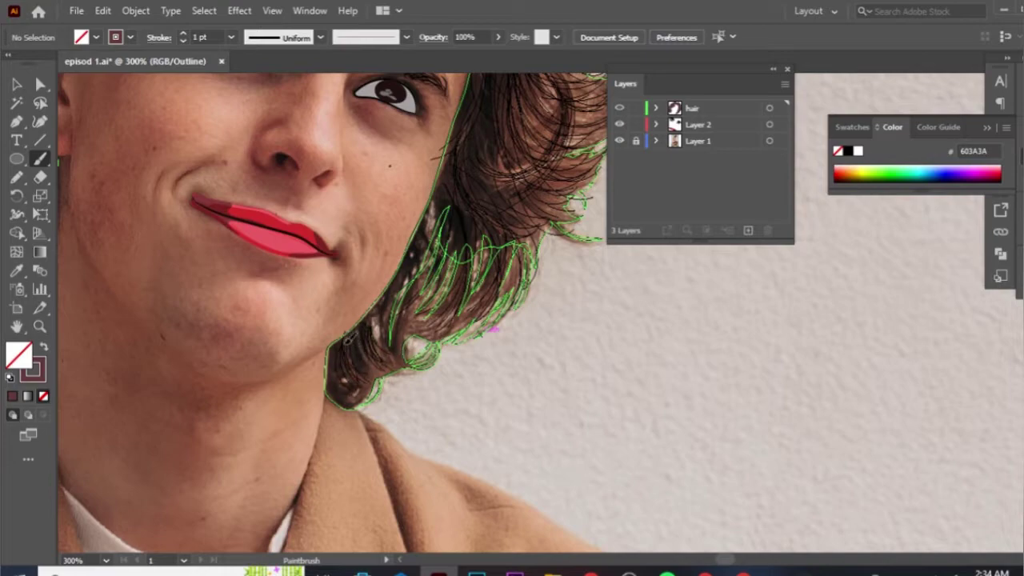
- Deselect and check the artwork with Ctrl+Y, then add curving strands down the curls
key(ctrl+shift+a)
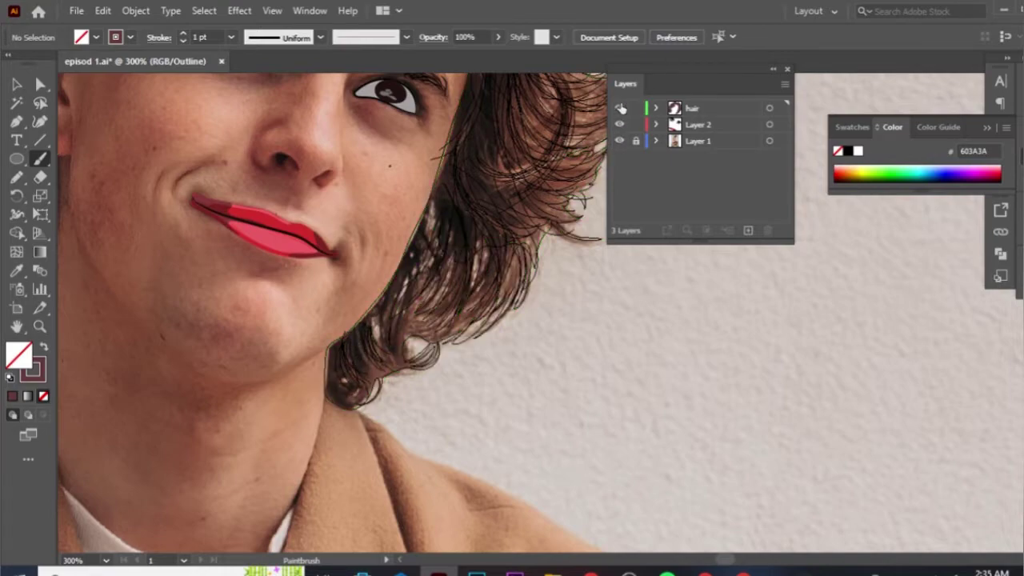
key(ctrl+y)
key(ctrl+y)
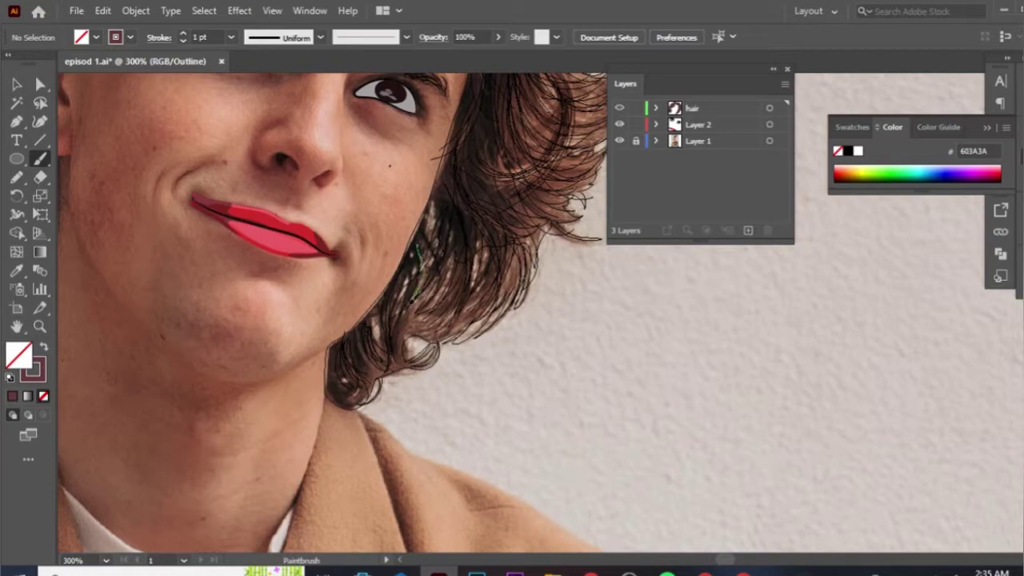
drag(413, 297, 432, 254)
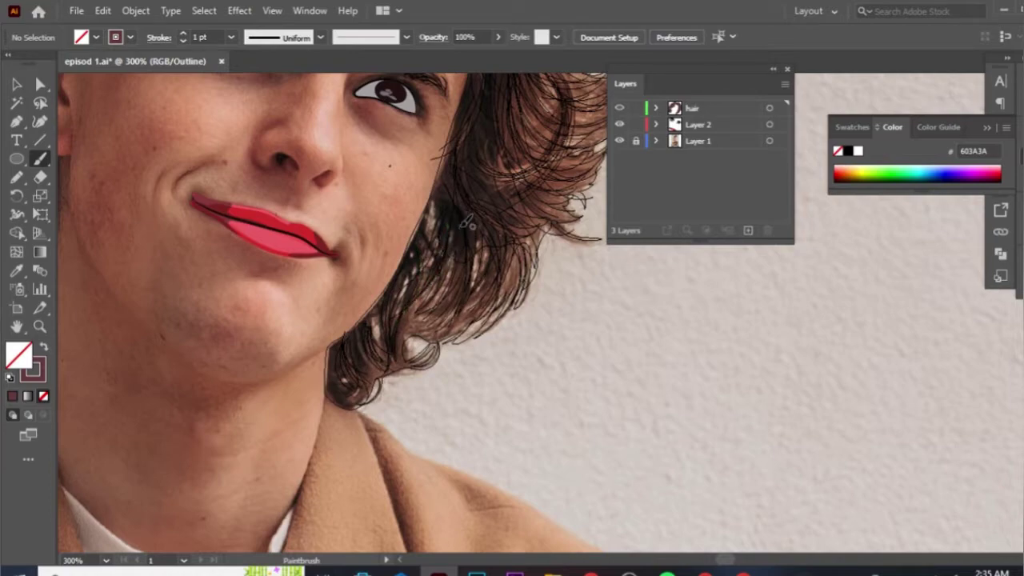
drag(467, 232, 388, 340)
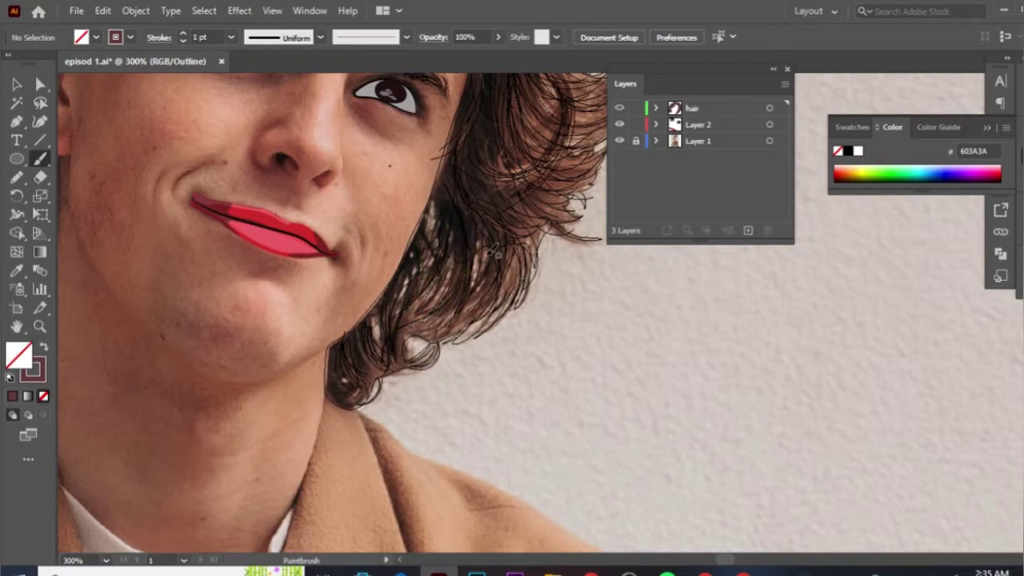
drag(468, 268, 400, 339)
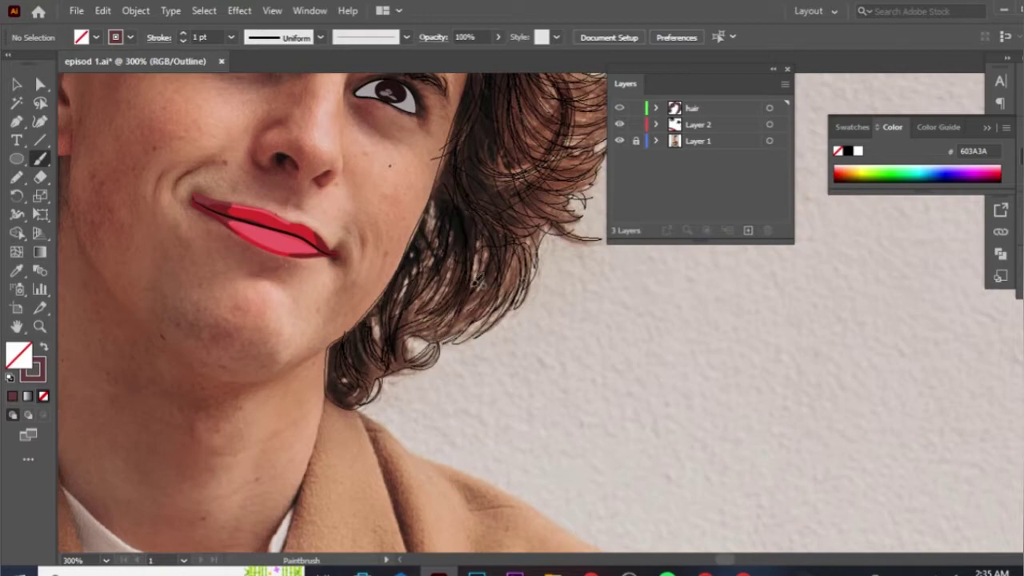
key(space)
drag(524, 246, 440, 368)
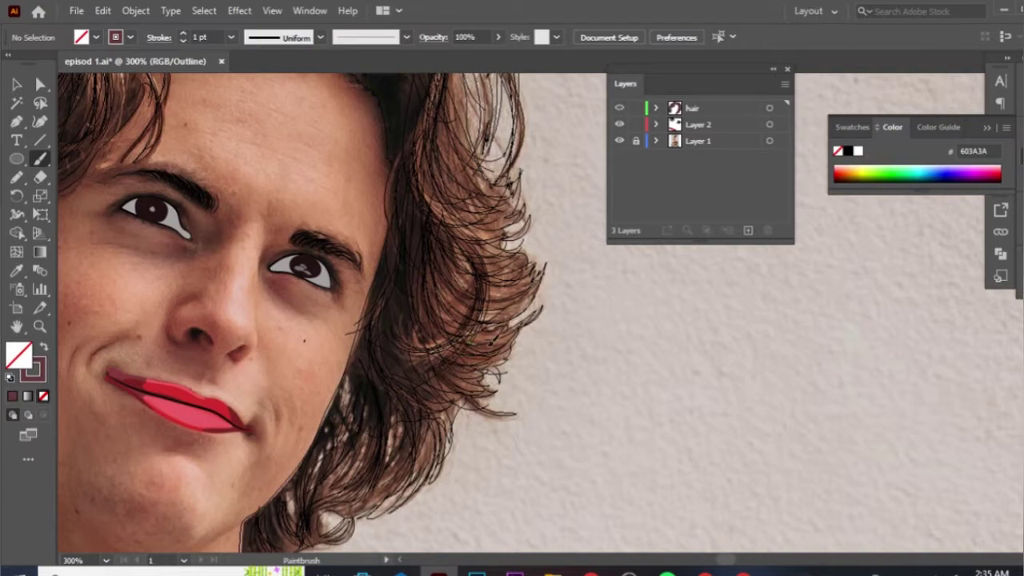
- Paint one strand up through the top hair and another on the hair beside the neck
drag(530, 261, 626, 498)
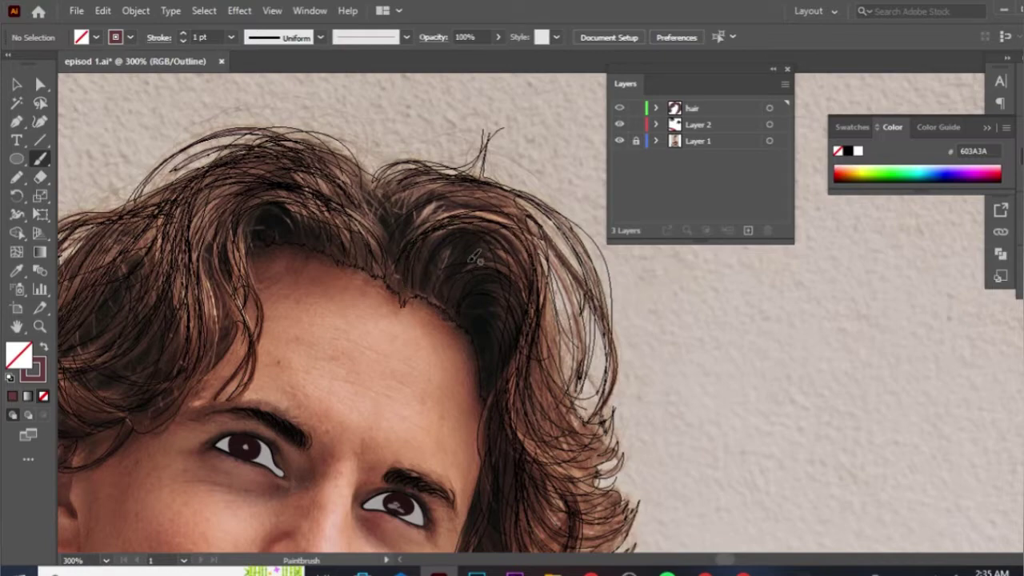
drag(448, 298, 479, 266)
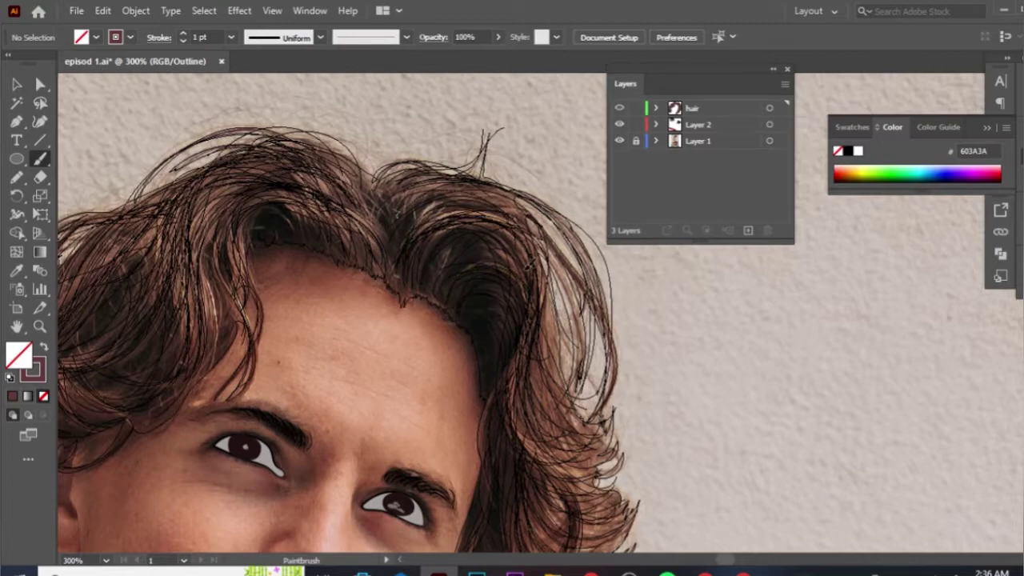
mouse_move(481, 282)
mouse_down()
mouse_move(473, 169)
mouse_move(779, 96)
mouse_up()
drag(314, 267, 244, 302)
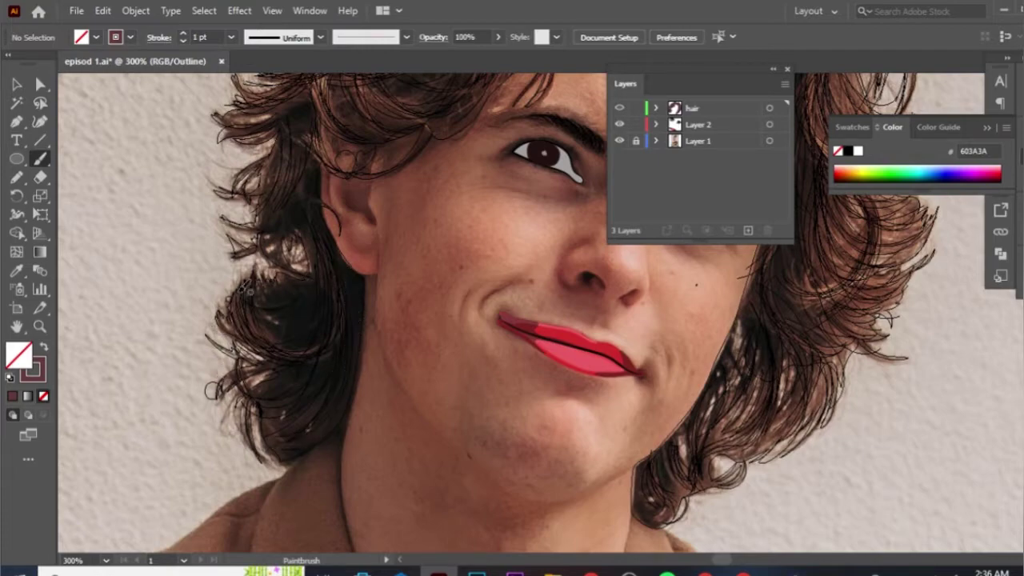
drag(336, 272, 340, 320)
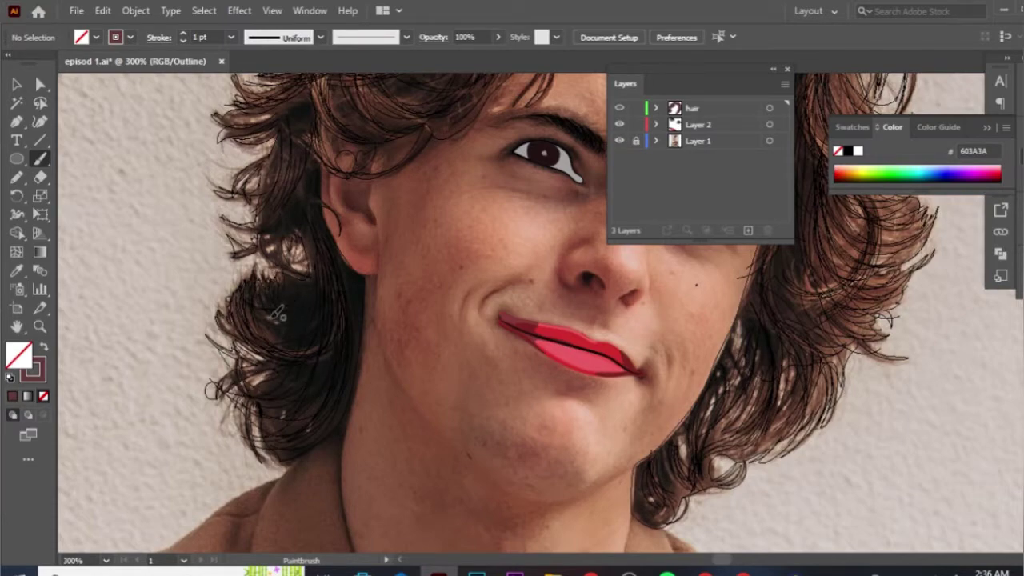
drag(327, 287, 232, 448)
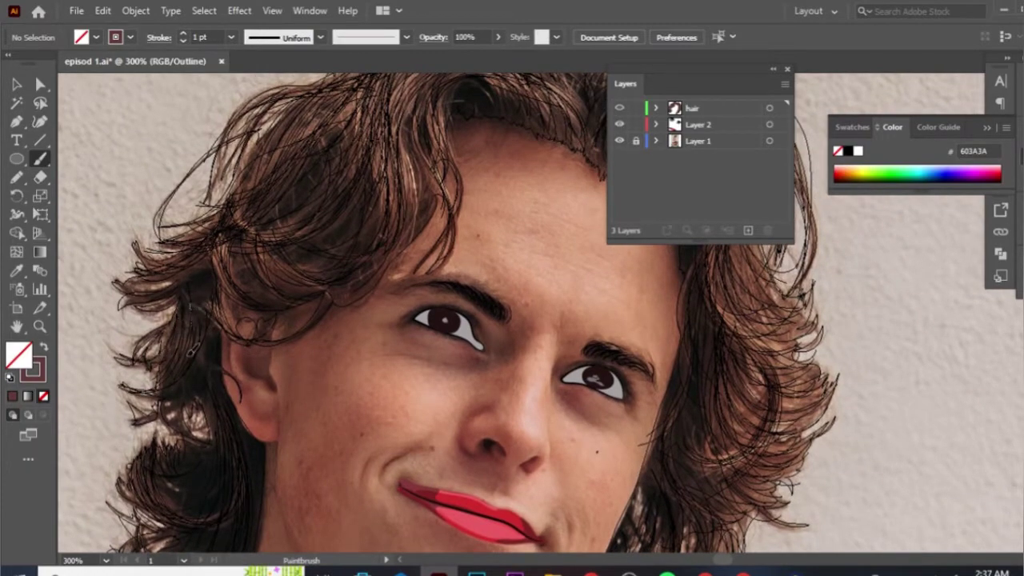
- Paint strands near the ear and several arcing across the top of the hair
drag(212, 311, 119, 353)
key(space)
drag(314, 306, 248, 379)
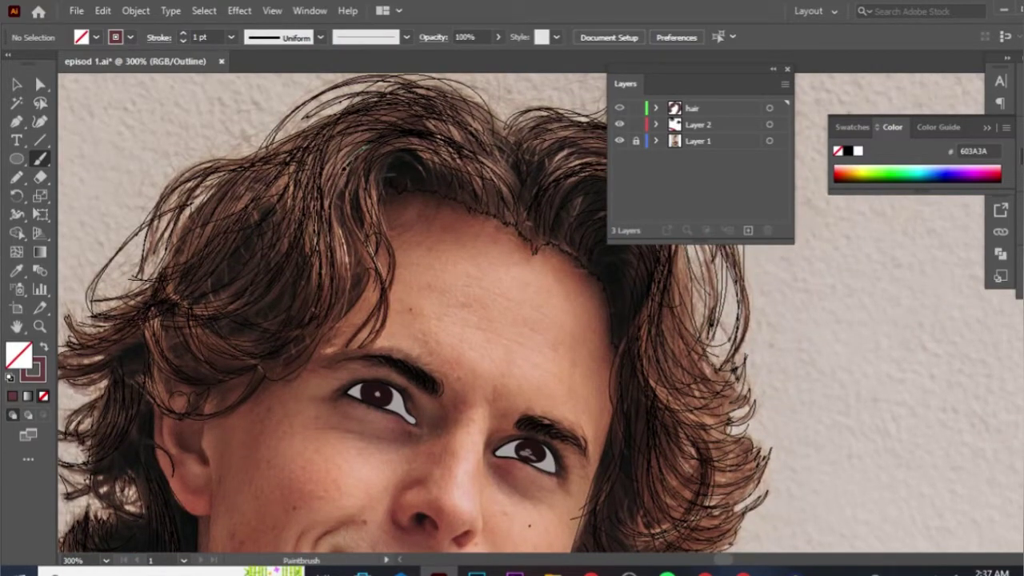
drag(376, 128, 344, 300)
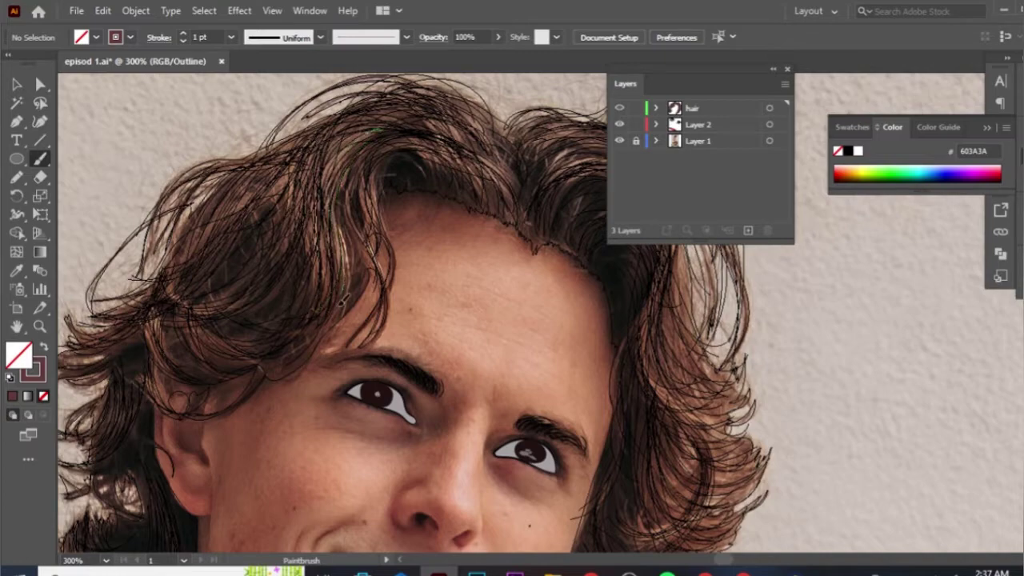
drag(425, 129, 354, 290)
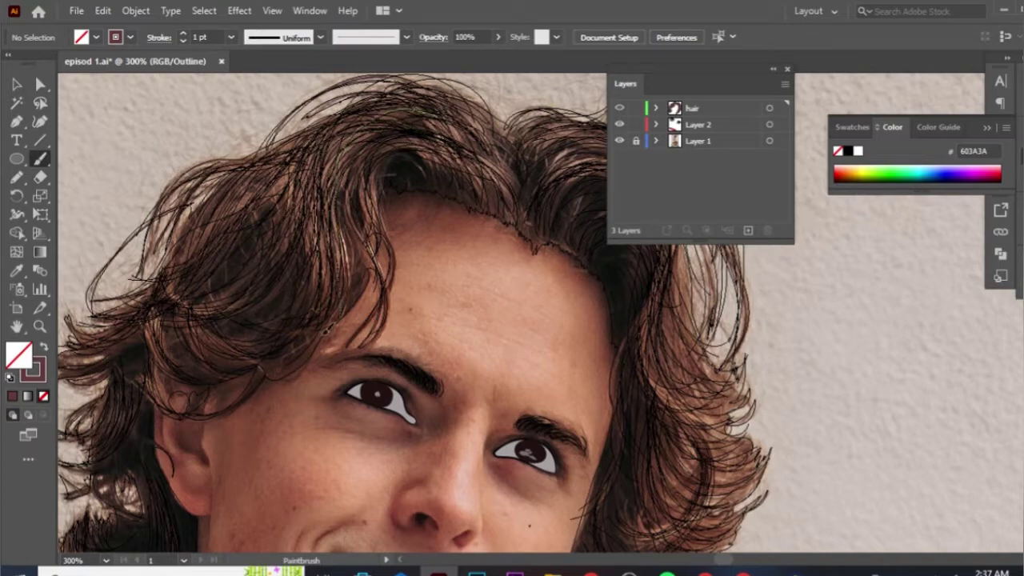
drag(436, 108, 257, 216)
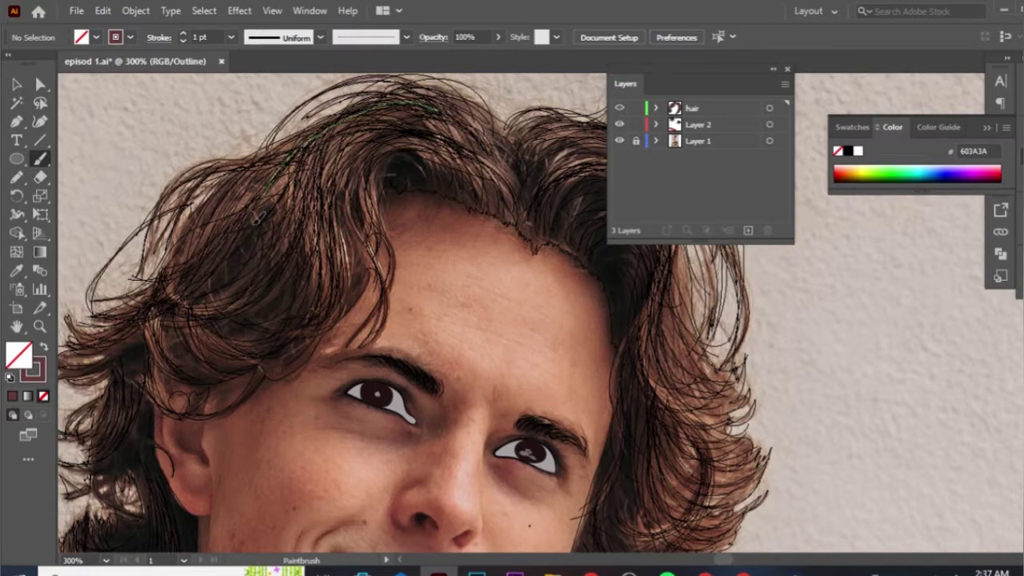
scroll(257, 216, up, 3)
scroll(257, 216, left, 3)
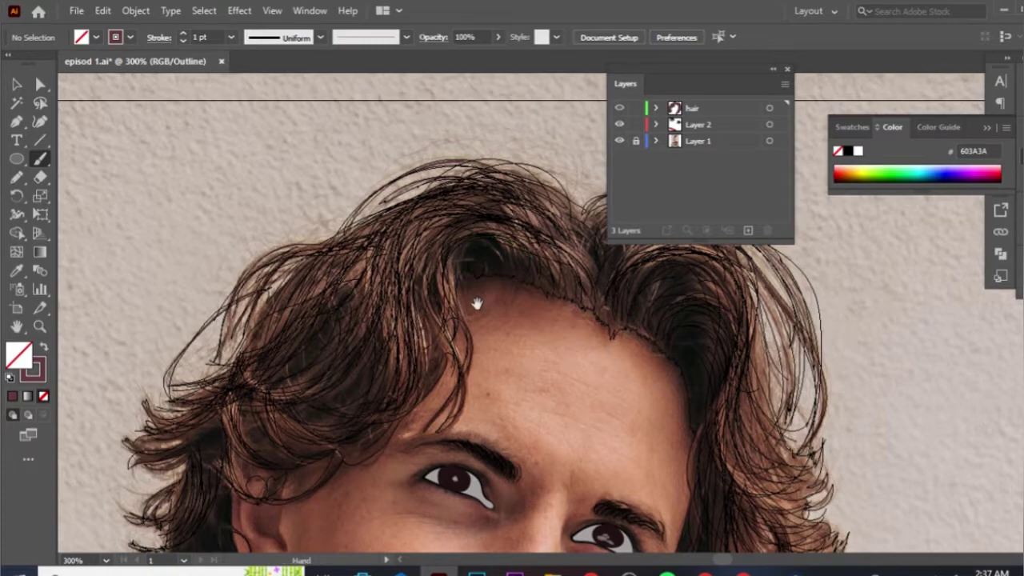
scroll(460, 167, down, 2)
scroll(460, 167, right, 1)
drag(460, 164, 418, 160)
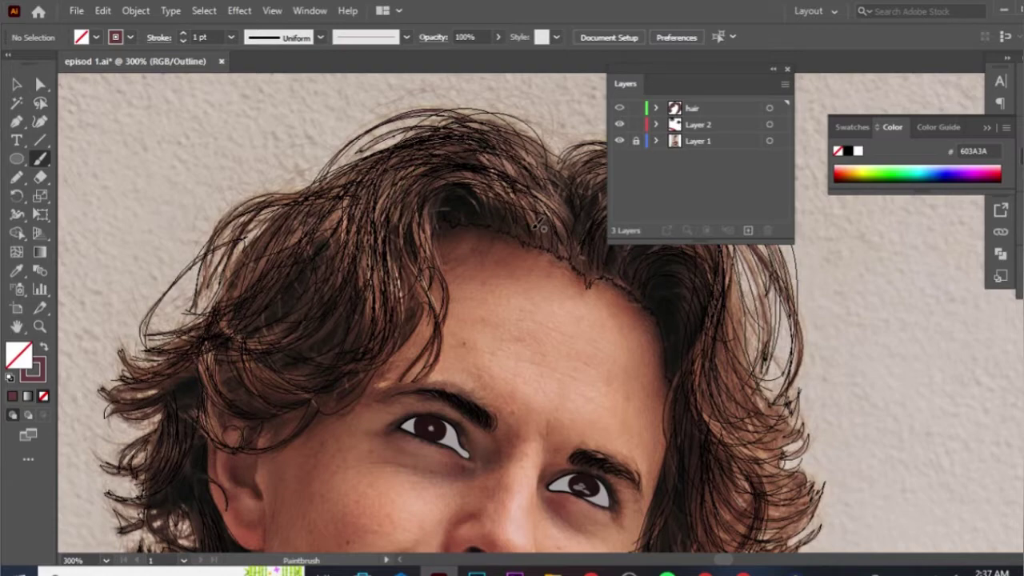
drag(488, 196, 343, 156)
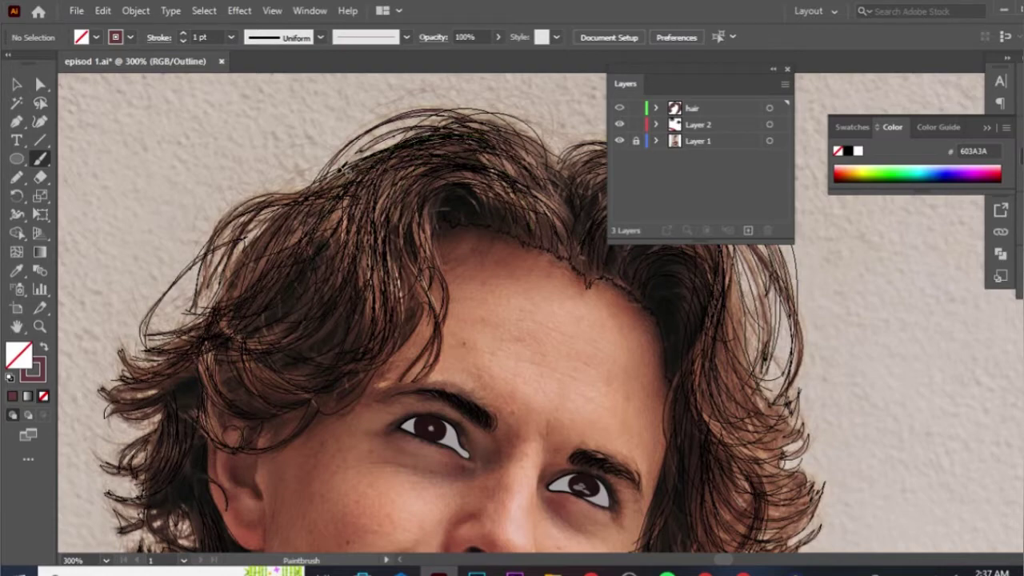
- Trace two more strands down the right side of the hair
mouse_move(434, 229)
mouse_down()
mouse_move(139, 274)
mouse_move(145, 257)
mouse_up()
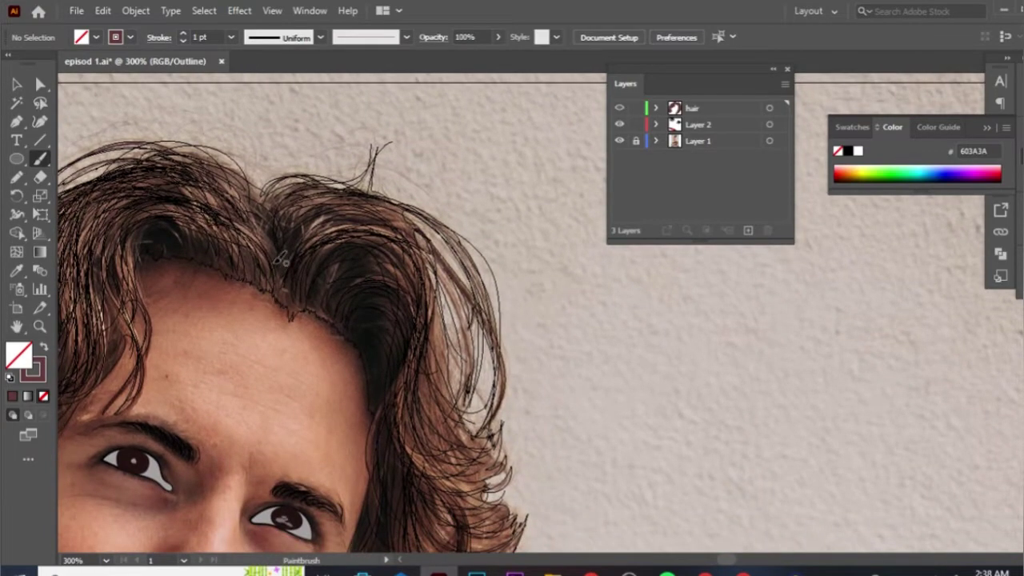
drag(261, 276, 320, 288)
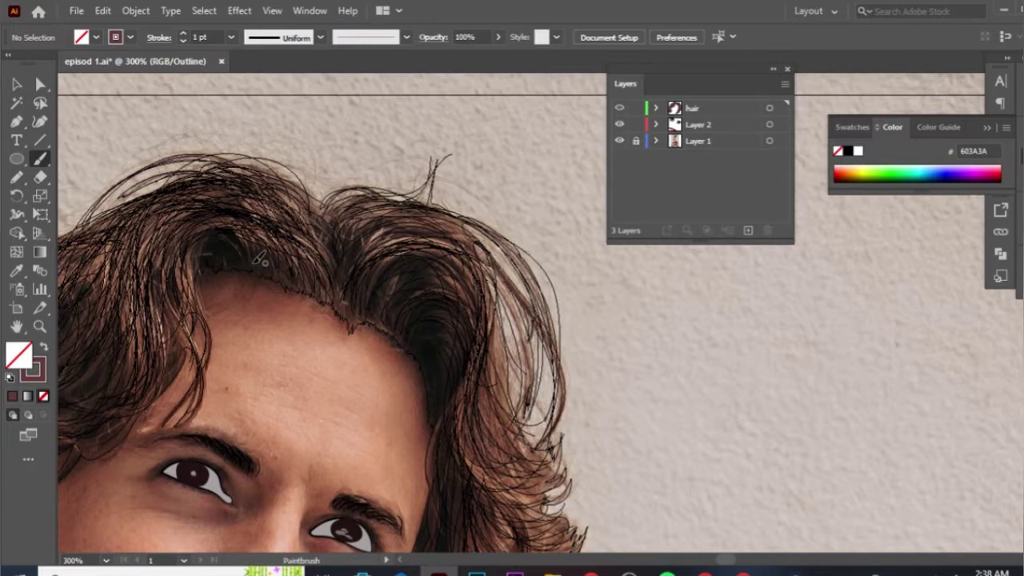
scroll(264, 257, right, 3)
scroll(264, 256, down, 1)
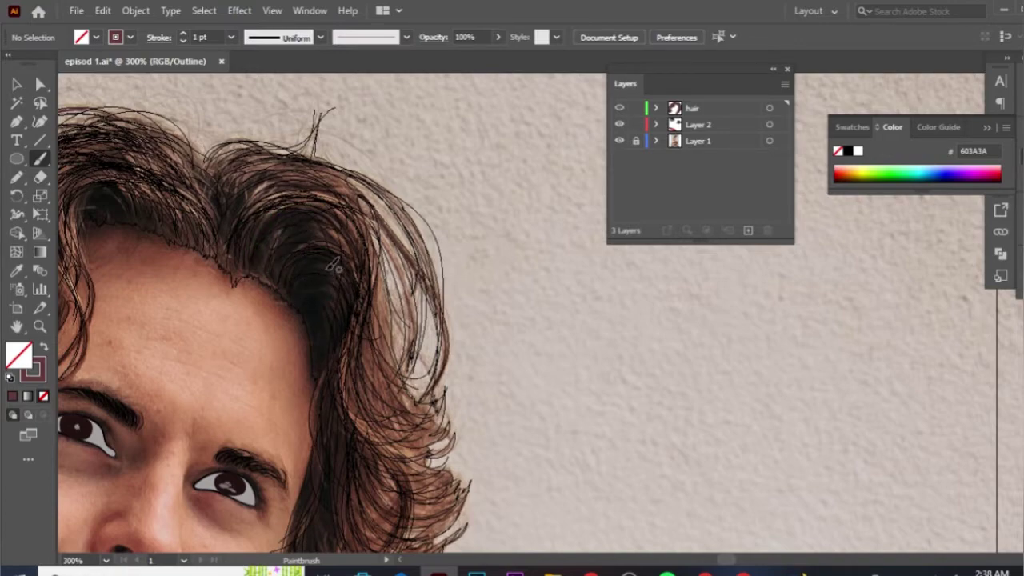
drag(331, 223, 395, 358)
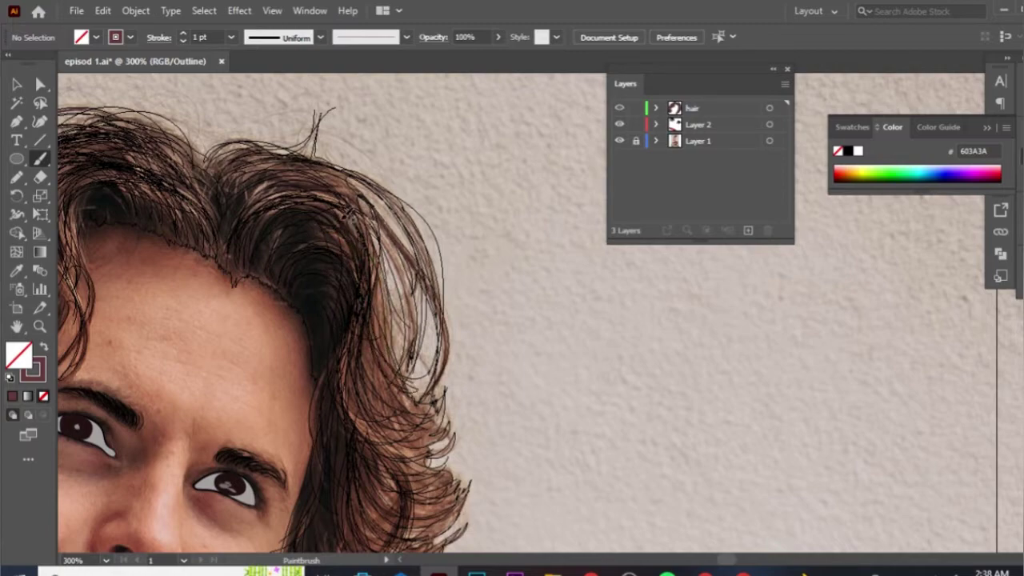
drag(334, 204, 389, 341)
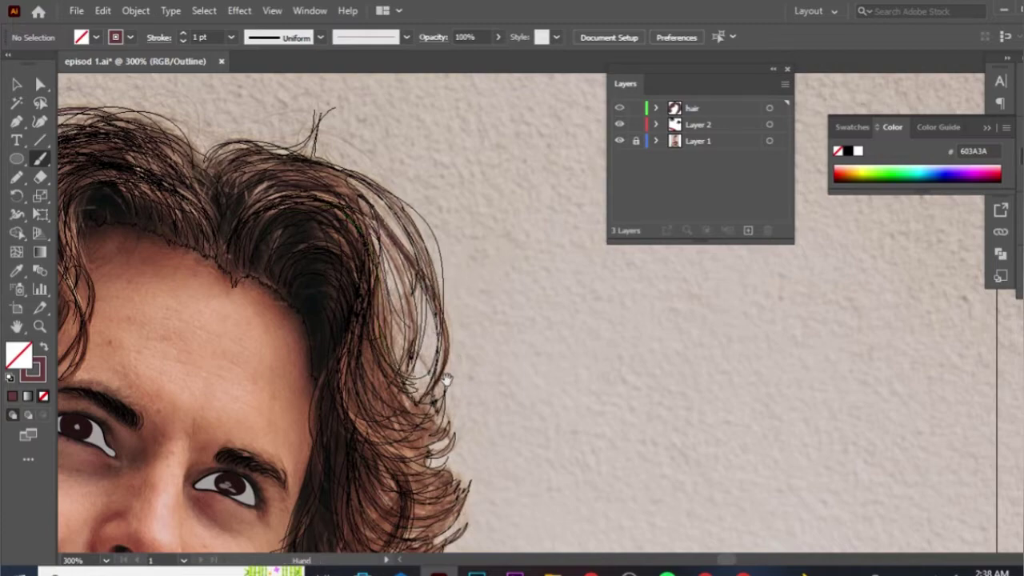
drag(403, 505, 472, 290)
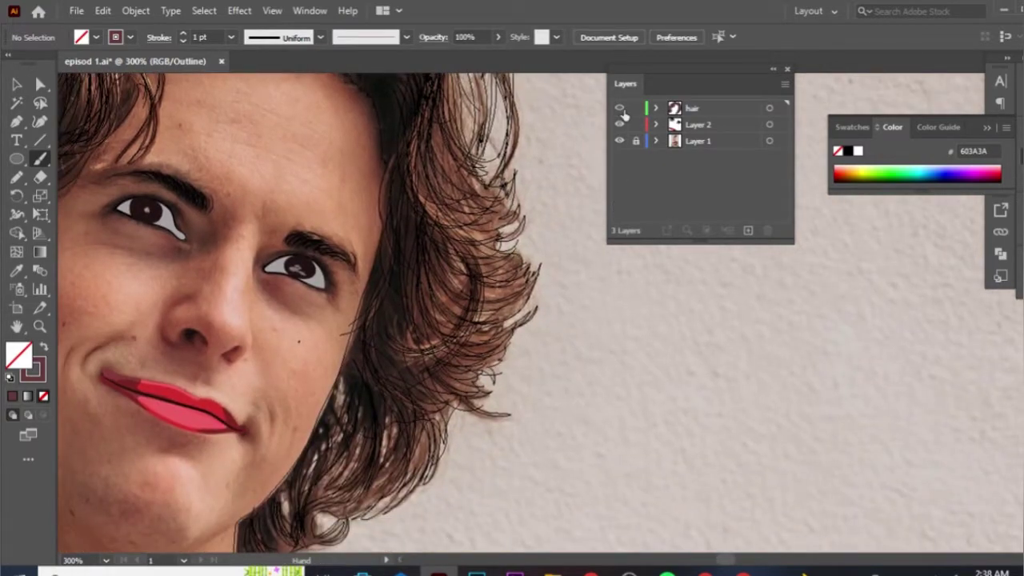
- Return the hair layer to full-colour Preview, zoom out, and check it without the photo
ctrl+click(619, 108)
key(ctrl+minus)
key(ctrl+minus)
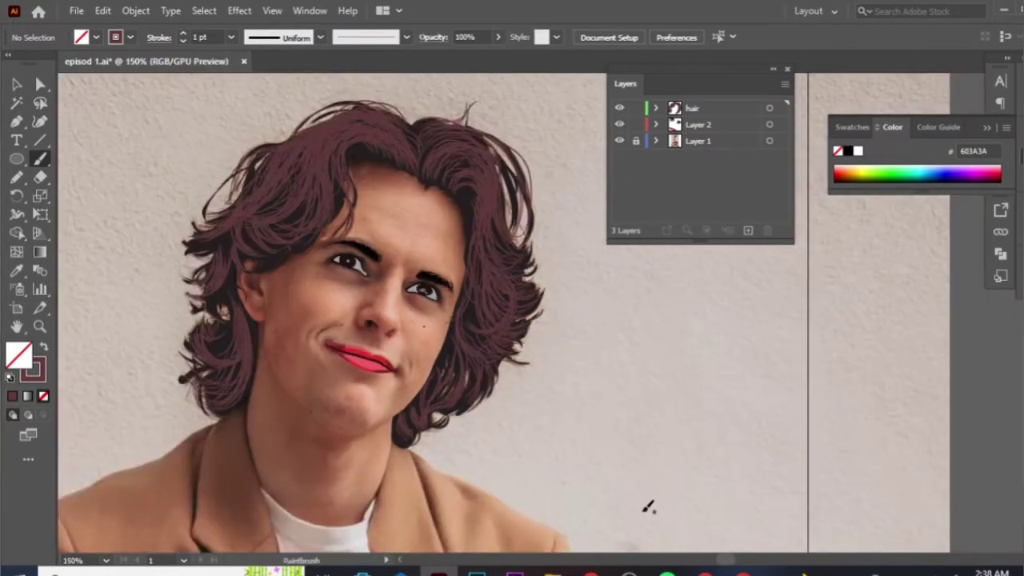
click(619, 142)
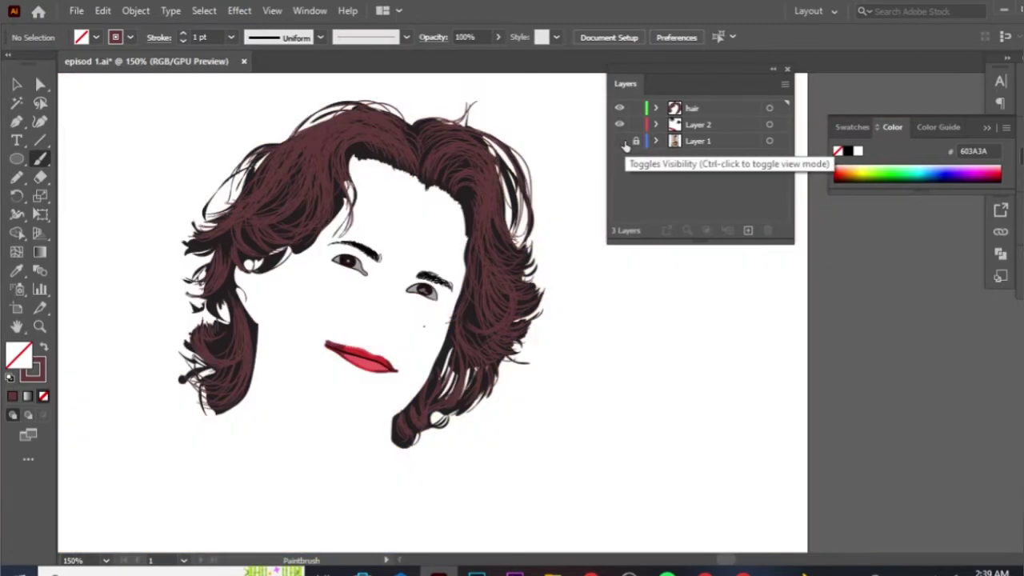
click(620, 142)
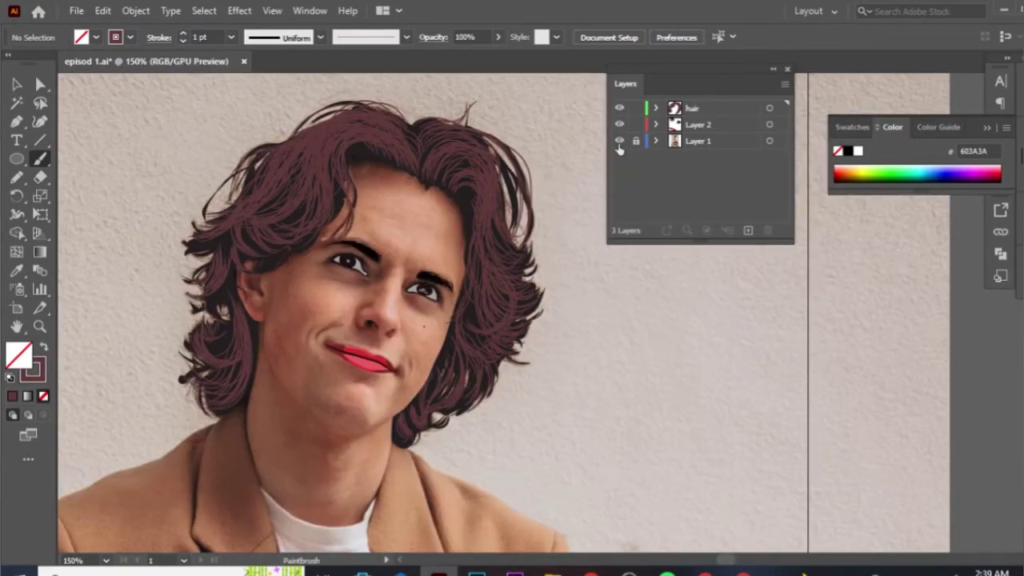
- Zoom in and drag a very flat ellipse across the cheek toward the eye
scroll(288, 288, up, 1)
scroll(288, 288, up, 1)
scroll(288, 288, up, 1)
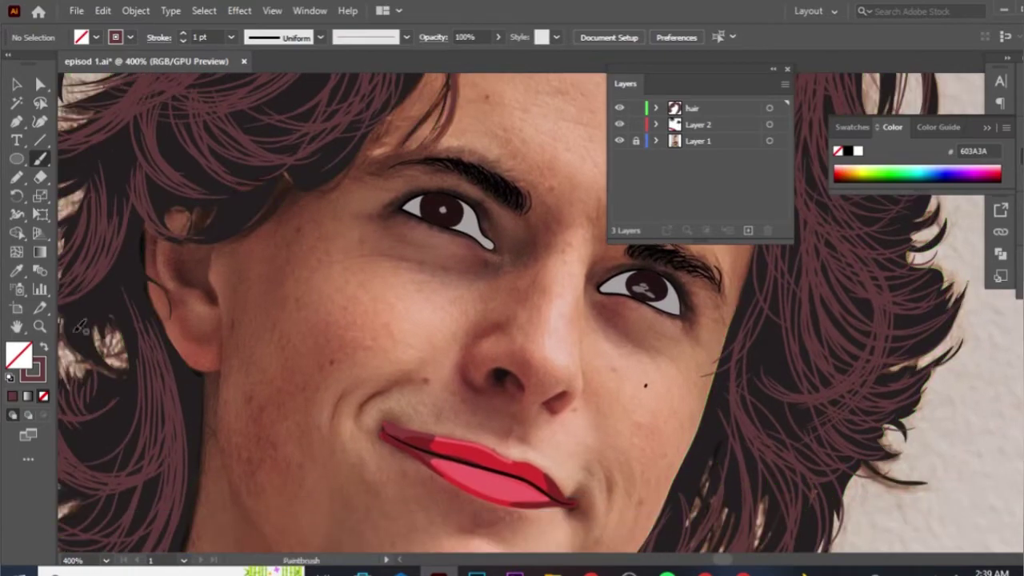
drag(16, 158, 80, 195)
drag(248, 309, 708, 305)
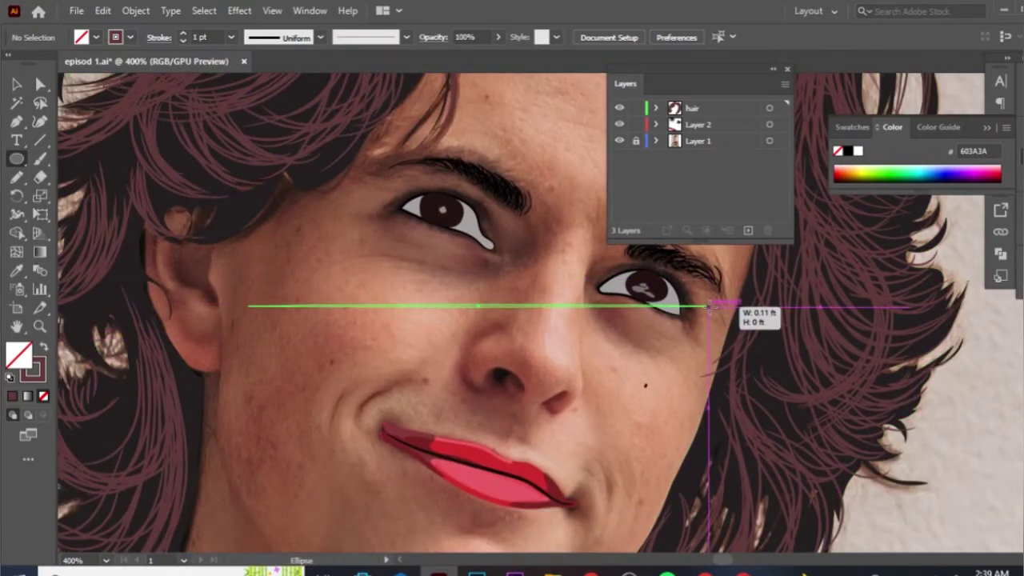
- Stretch the flat ellipse slightly wider and fill it with brown 935C37
drag(709, 305, 714, 305)
key(shift+x)
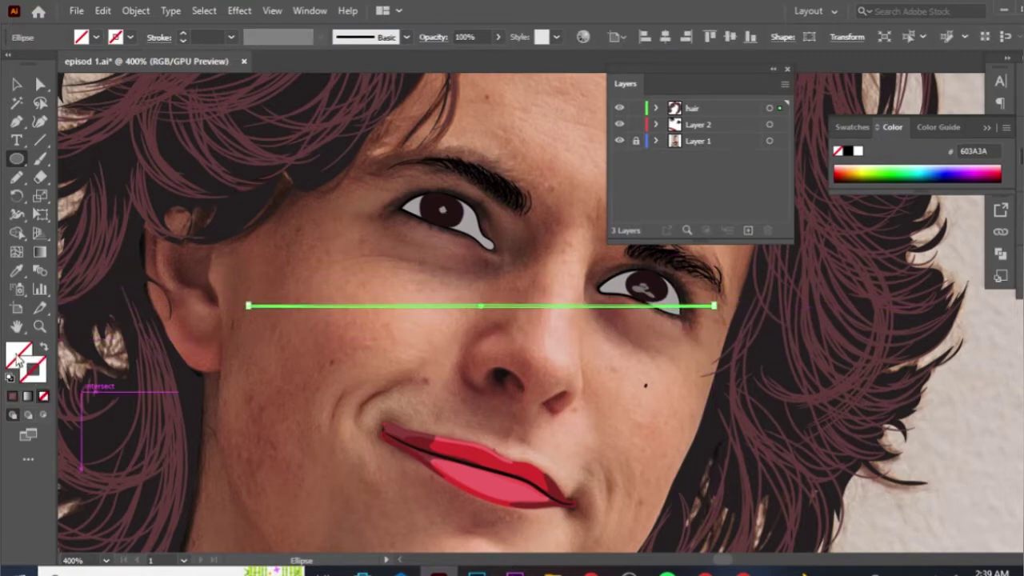
double_click(19, 355)
mouse_move(685, 229)
mouse_down()
mouse_move(684, 198)
mouse_move(699, 183)
mouse_move(678, 176)
mouse_up()
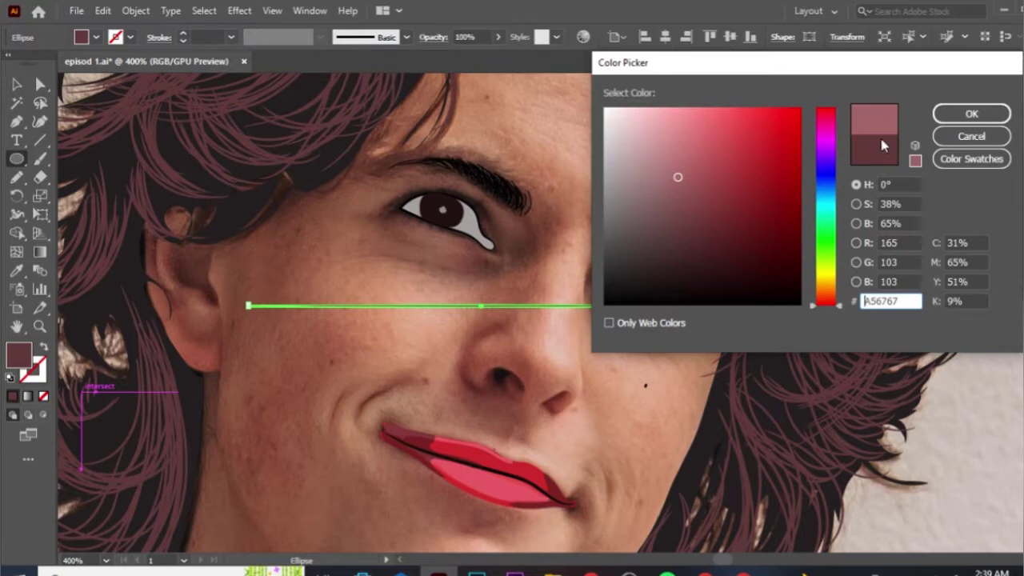
drag(810, 307, 812, 294)
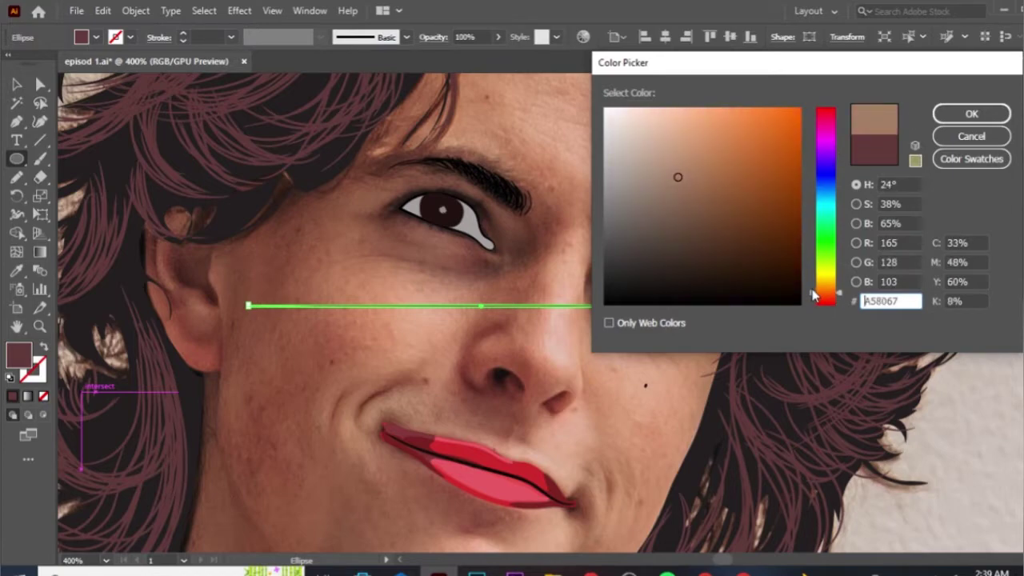
mouse_move(812, 295)
mouse_down()
mouse_move(814, 316)
mouse_move(820, 295)
mouse_up()
mouse_move(677, 177)
mouse_down()
mouse_move(679, 201)
mouse_move(652, 212)
mouse_move(699, 190)
mouse_move(709, 171)
mouse_move(722, 172)
mouse_move(728, 190)
mouse_up()
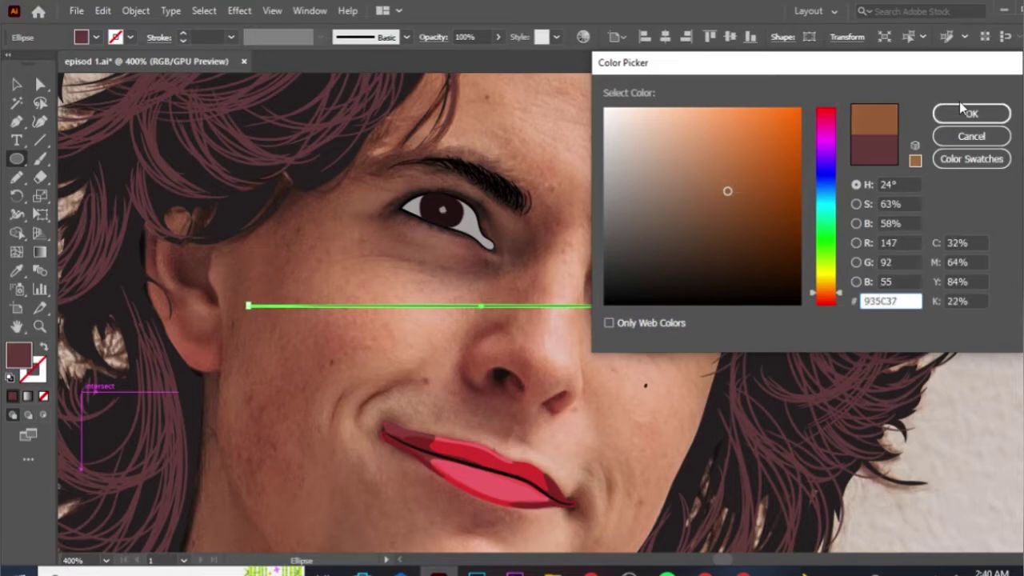
click(971, 114)
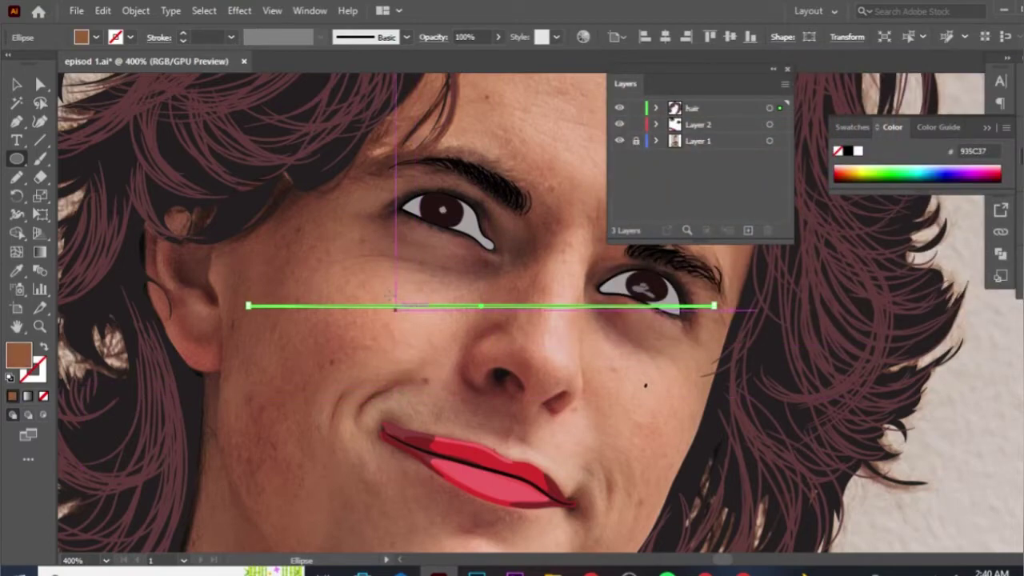
- Turn the brown ellipse into a new Art Brush for hair strands
click(498, 37)
click(406, 36)
click(285, 159)
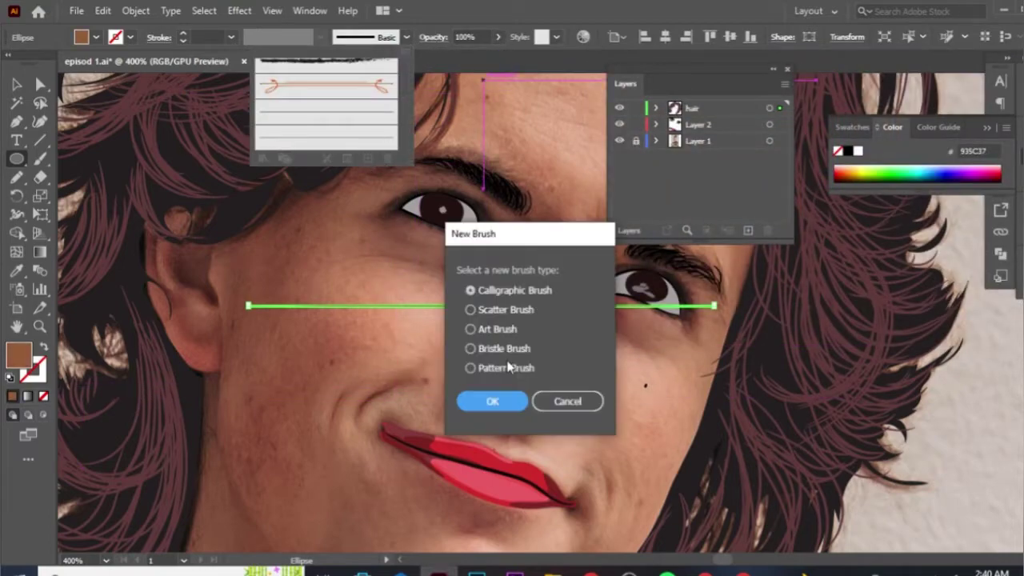
click(469, 327)
click(491, 400)
- Accept the new art brush, switch to the Paintbrush with brown strokes, and zoom to 300% on the hairline
click(656, 515)
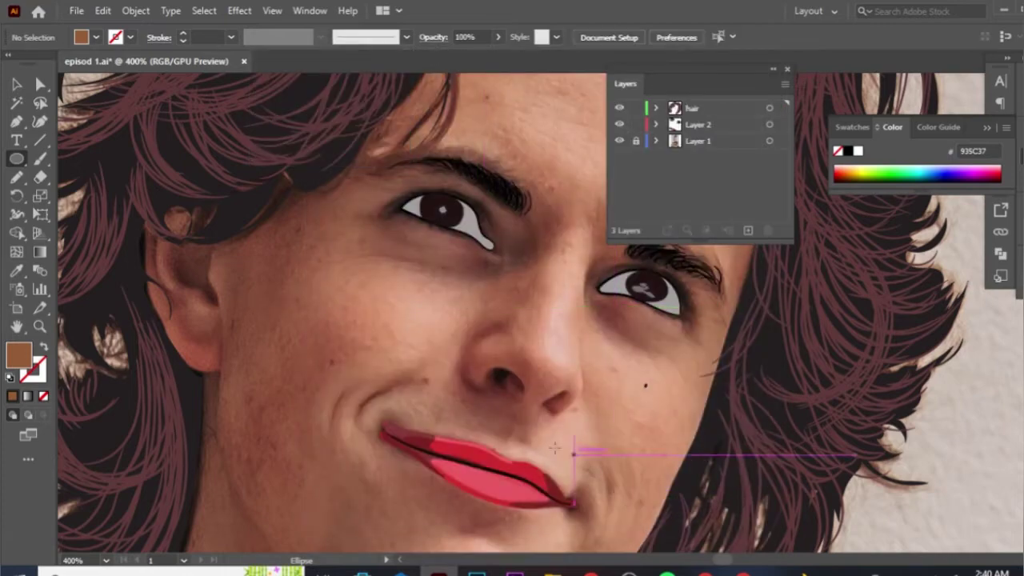
key(b)
drag(289, 256, 371, 432)
key(shift+x)
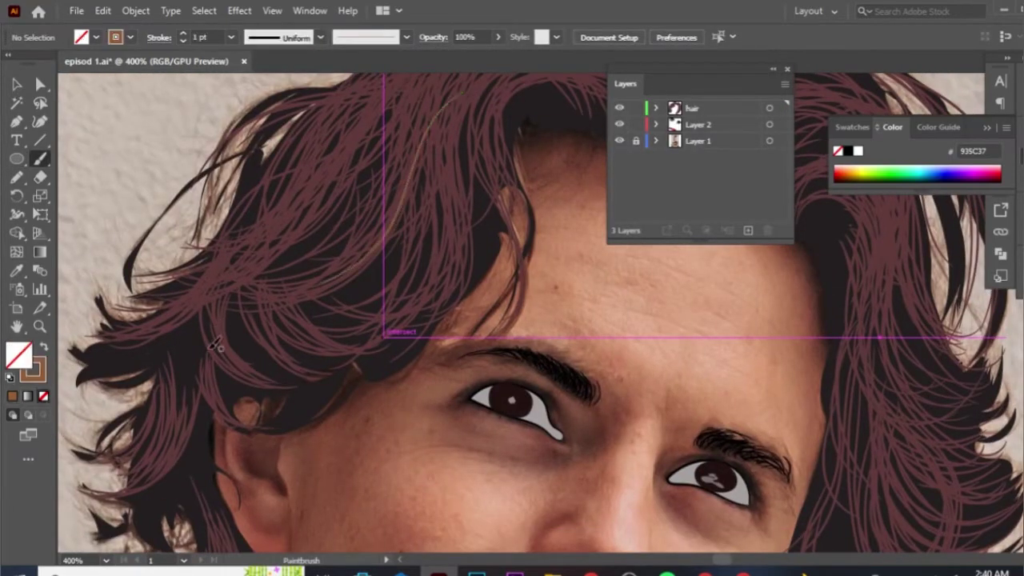
key(ctrl+minus)
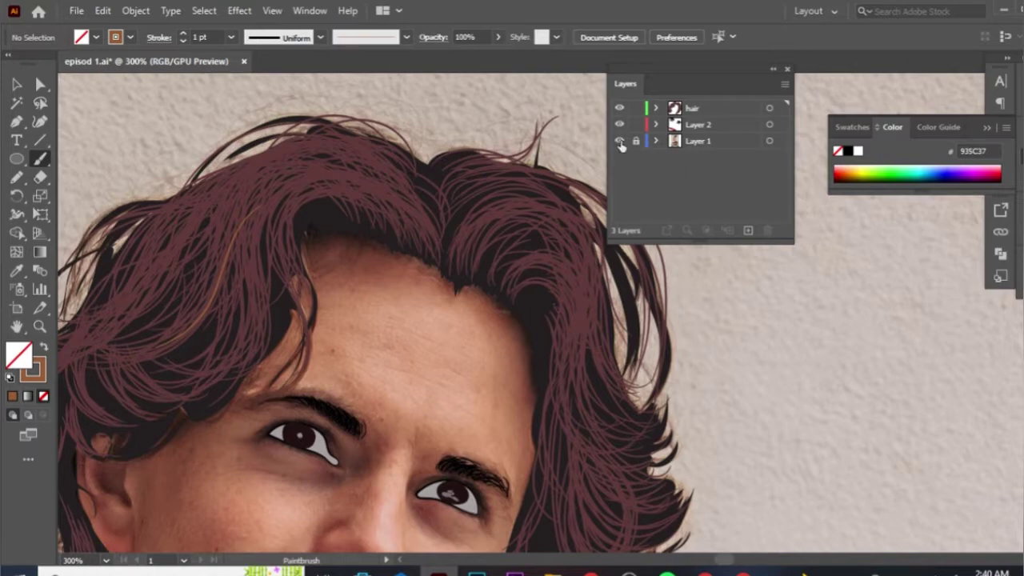
- Show the hair layer as outlines and set the stroke weight to 0.5 pt
ctrl+click(619, 108)
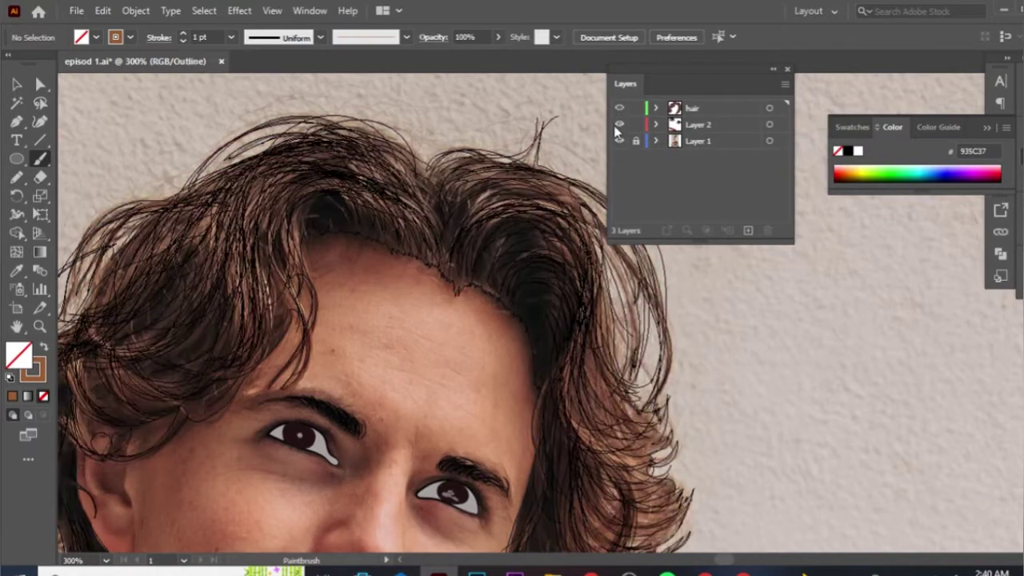
click(230, 37)
click(244, 74)
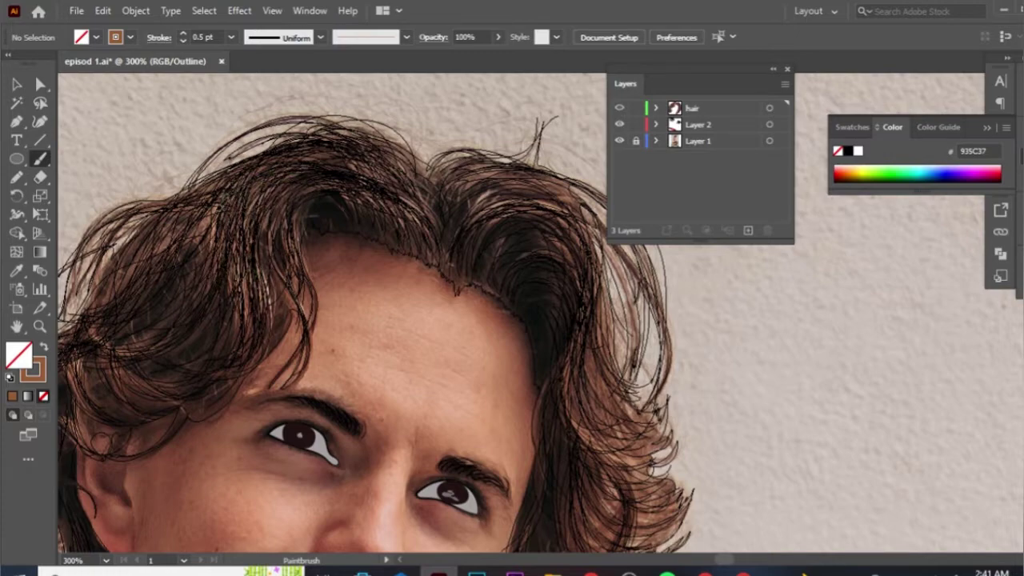
- Paint fine brown strands through the left hair, the top, and down beside the ear
drag(221, 216, 320, 242)
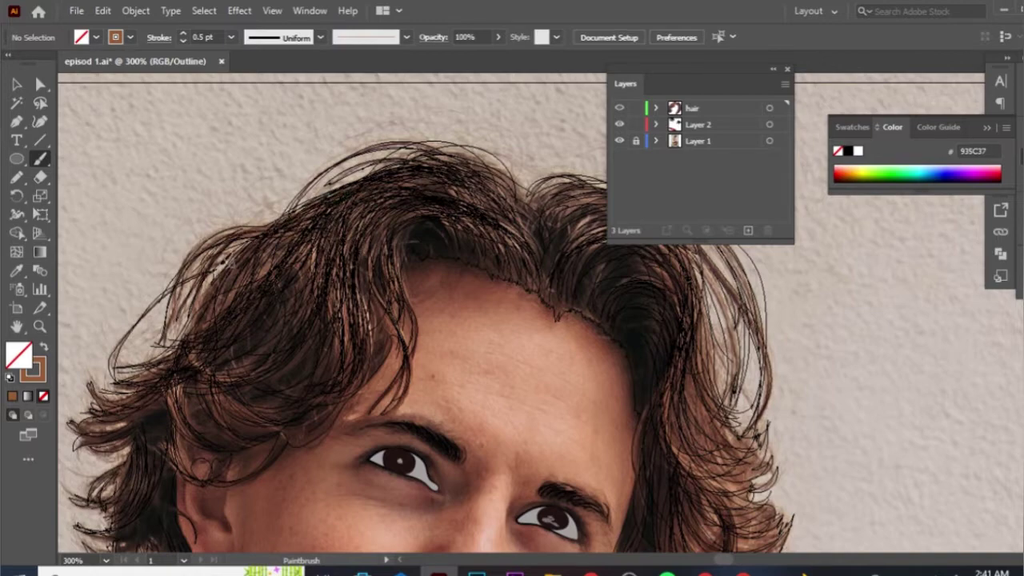
drag(273, 275, 328, 179)
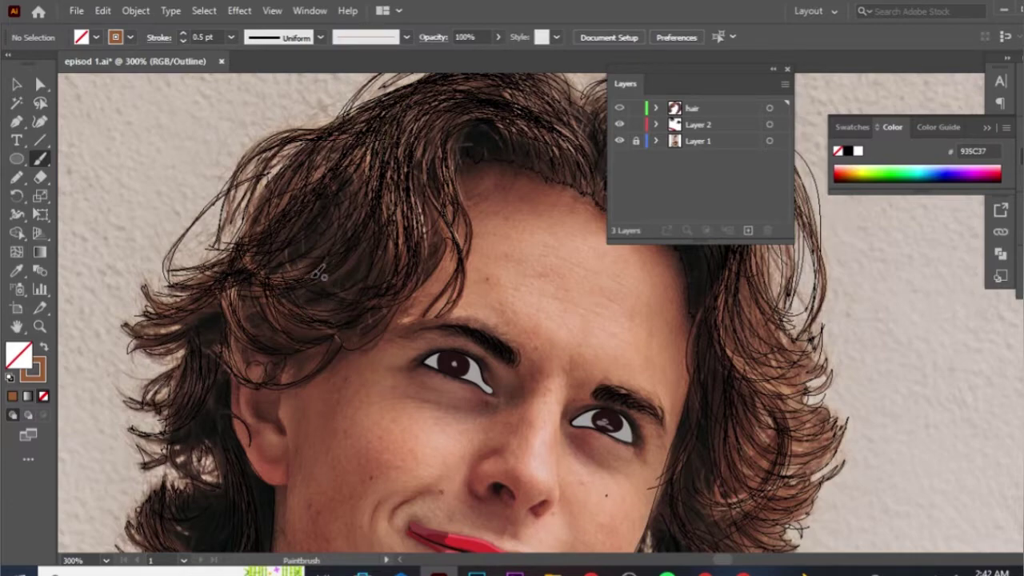
drag(308, 339, 280, 322)
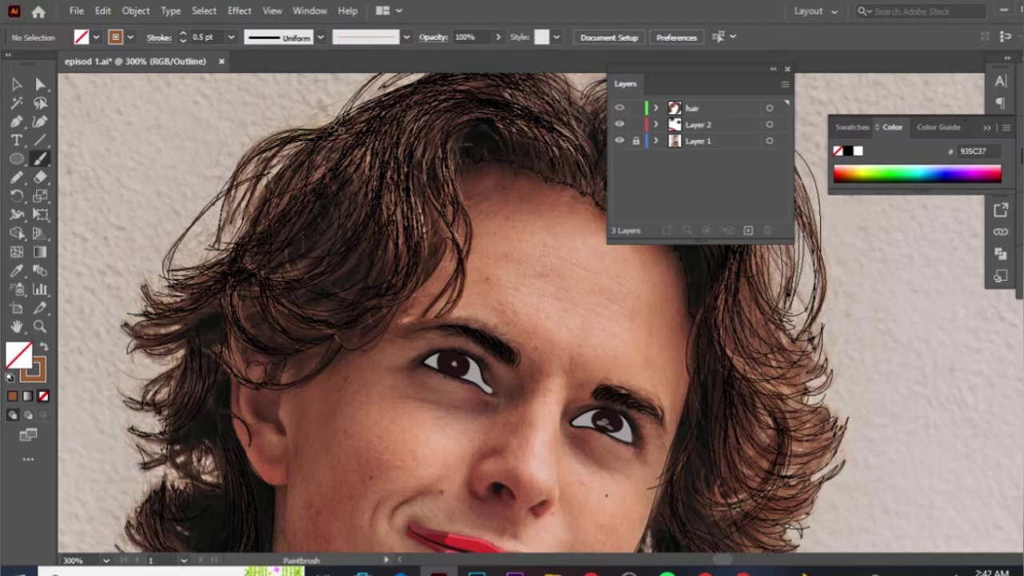
drag(344, 156, 394, 100)
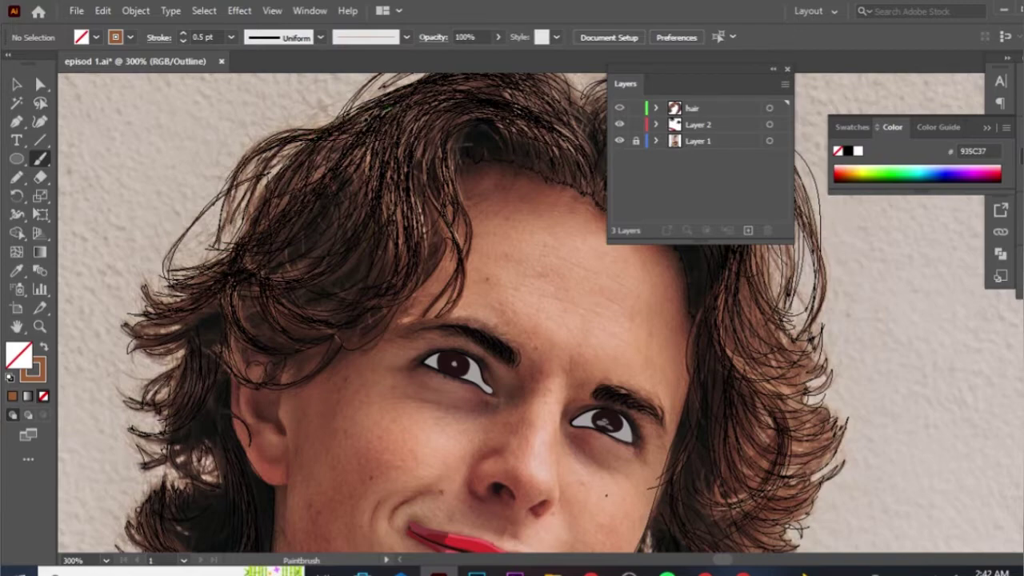
scroll(366, 304, down, 3)
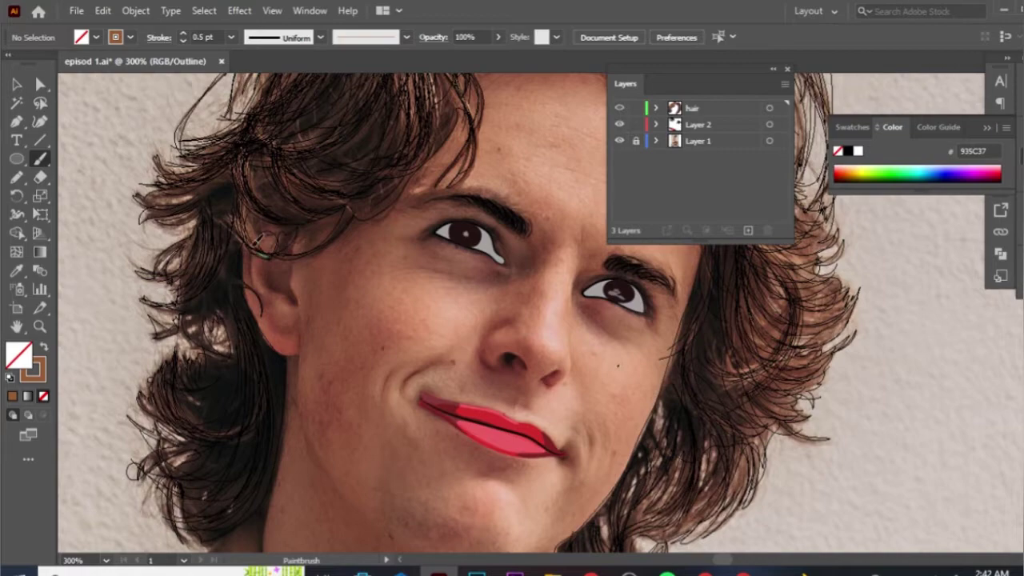
drag(260, 239, 258, 238)
scroll(243, 128, left, 2)
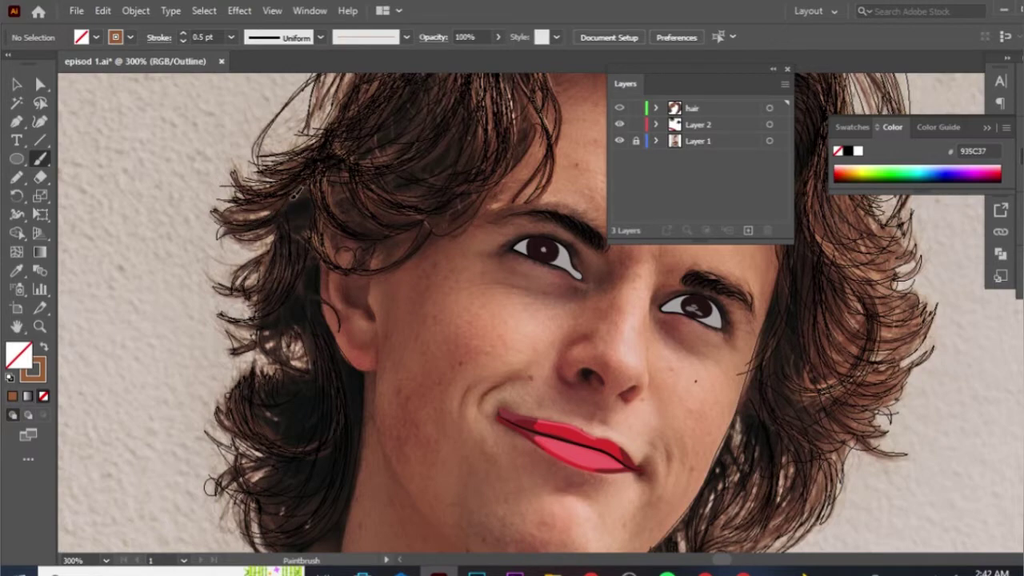
scroll(327, 290, down, 2)
scroll(328, 290, left, 1)
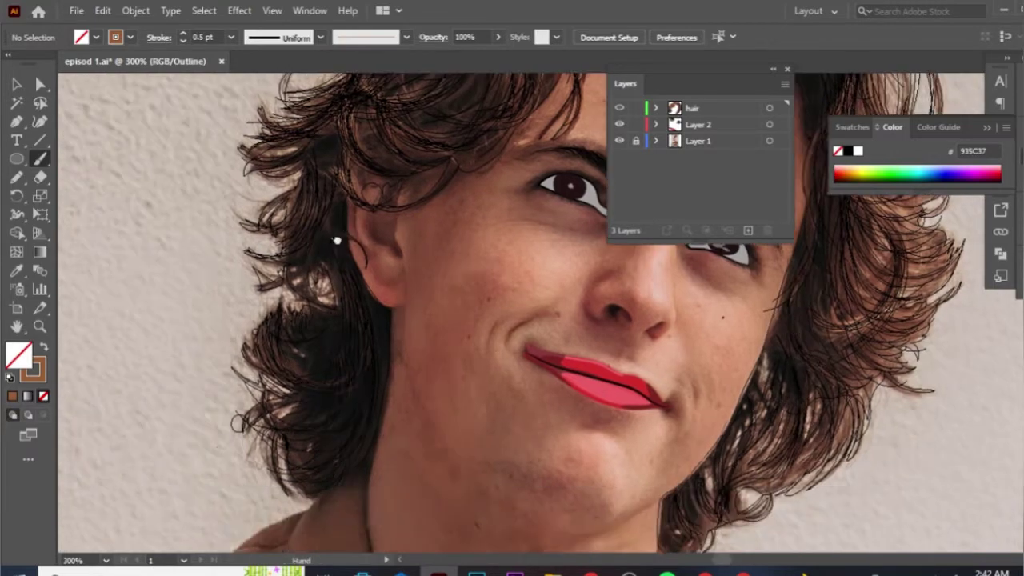
drag(313, 179, 304, 232)
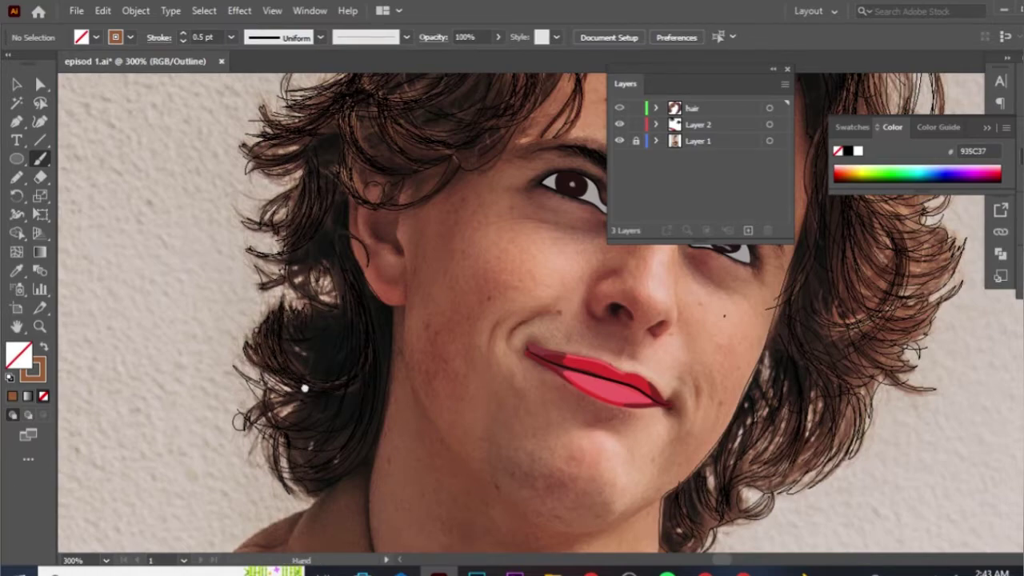
scroll(281, 335, down, 3)
mouse_move(294, 321)
mouse_down()
mouse_move(242, 344)
mouse_move(278, 371)
mouse_up()
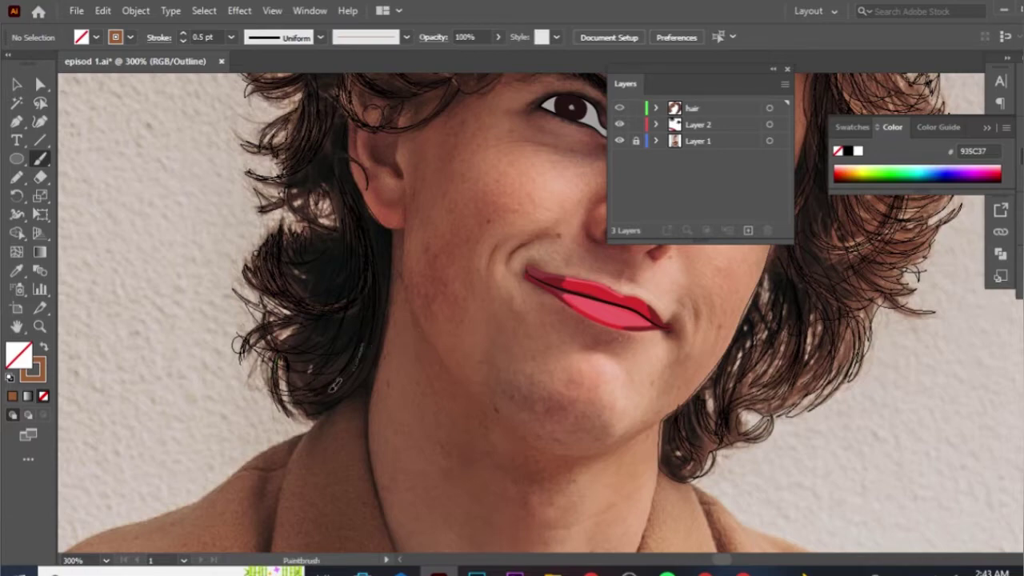
scroll(379, 324, up, 8)
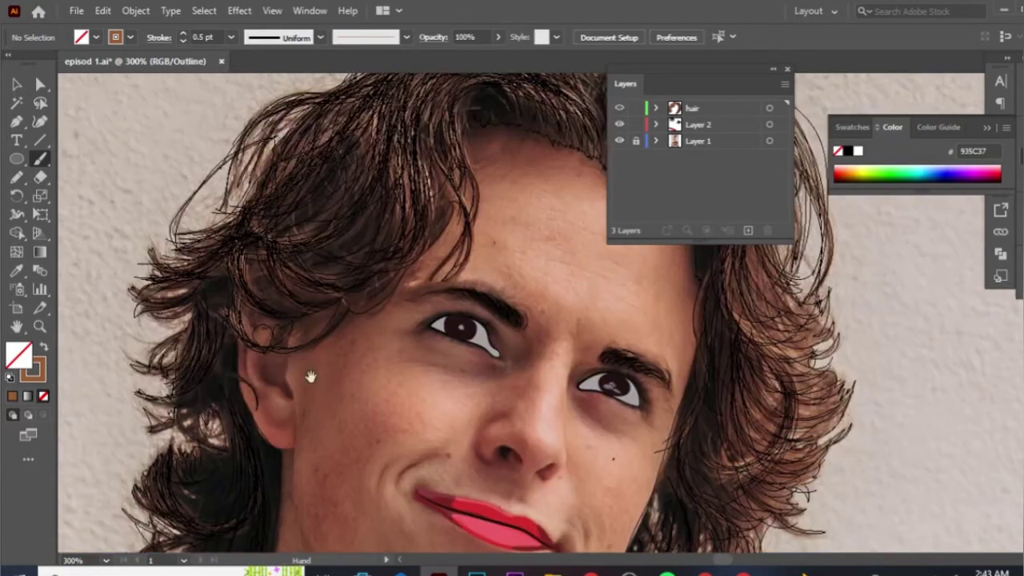
scroll(309, 373, up, 5)
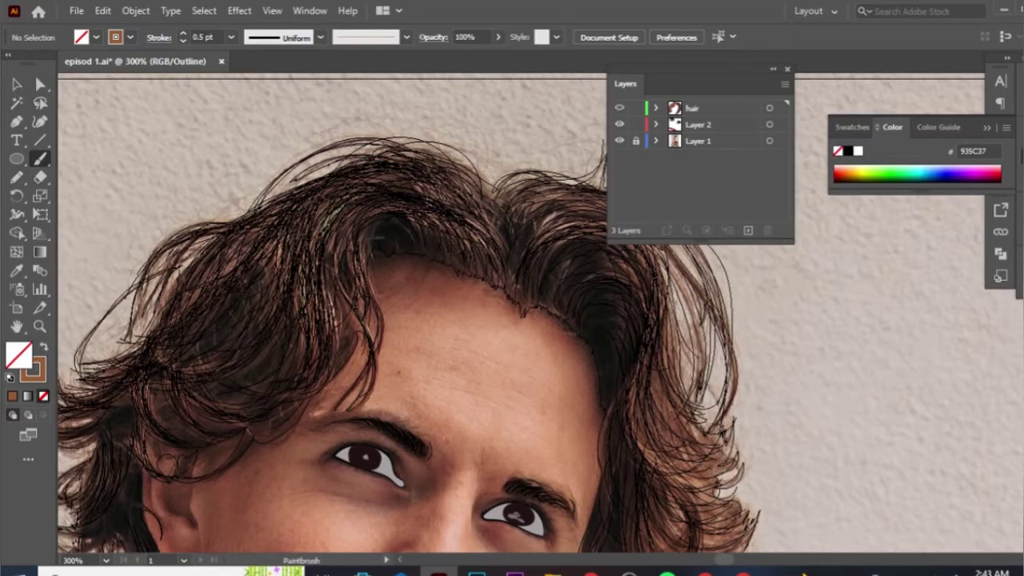
- Add more strands along the top and right side of the hair, then return the hair layer to full colour preview
drag(356, 172, 409, 166)
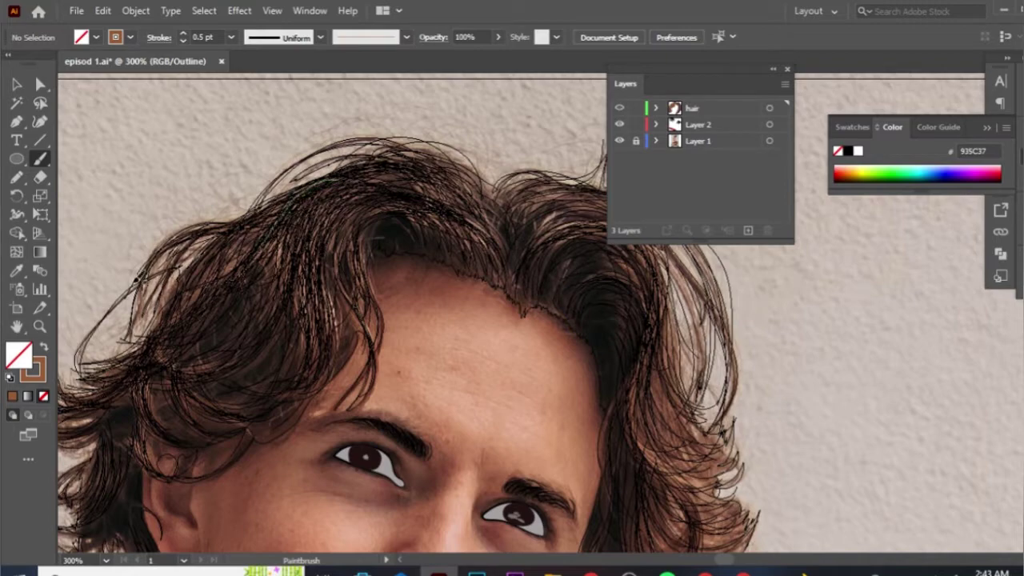
key(space)
drag(478, 273, 247, 279)
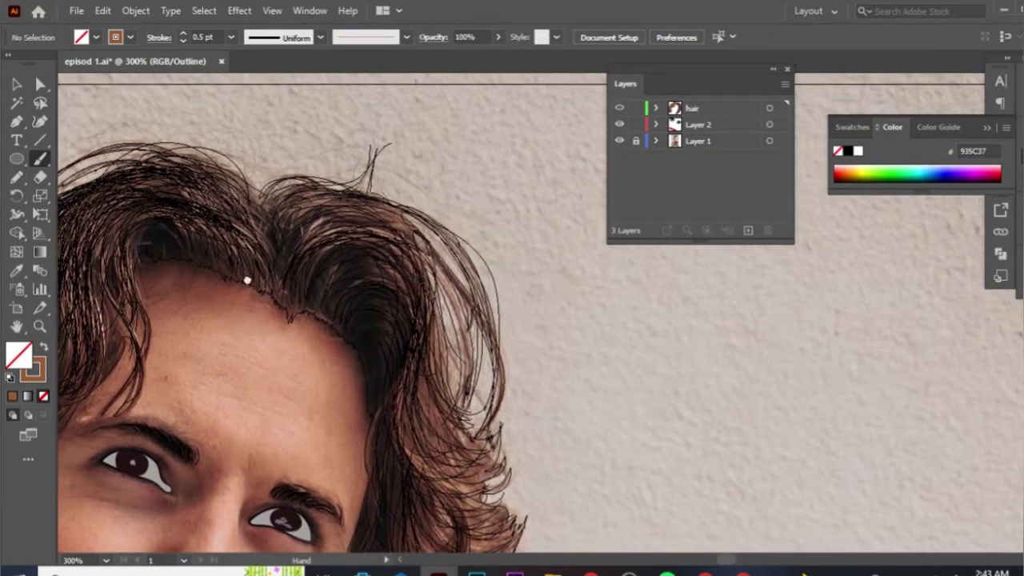
mouse_move(340, 188)
mouse_down()
mouse_move(376, 200)
mouse_move(354, 233)
mouse_up()
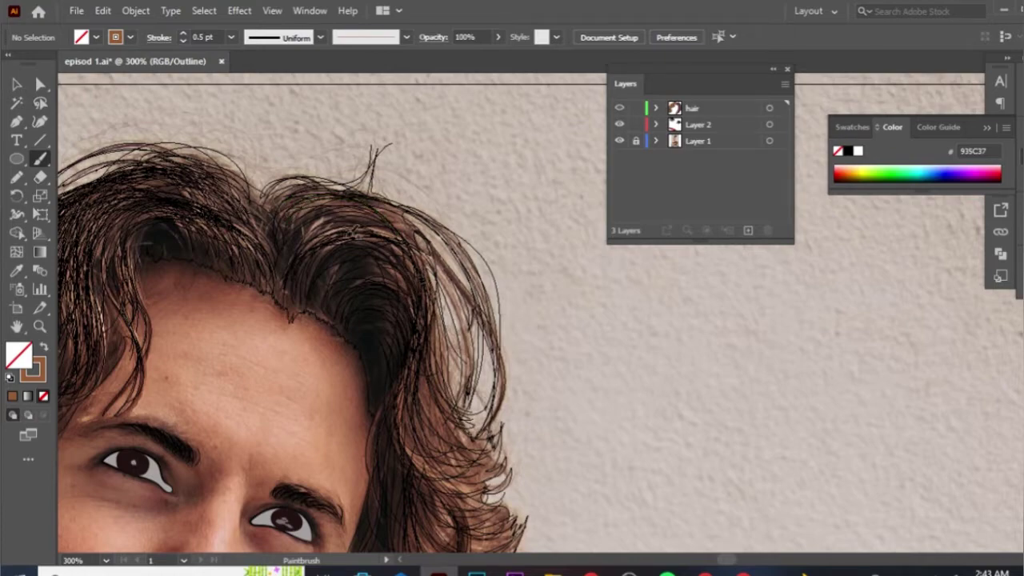
mouse_move(324, 194)
mouse_down()
mouse_move(335, 248)
mouse_move(296, 261)
mouse_move(404, 254)
mouse_up()
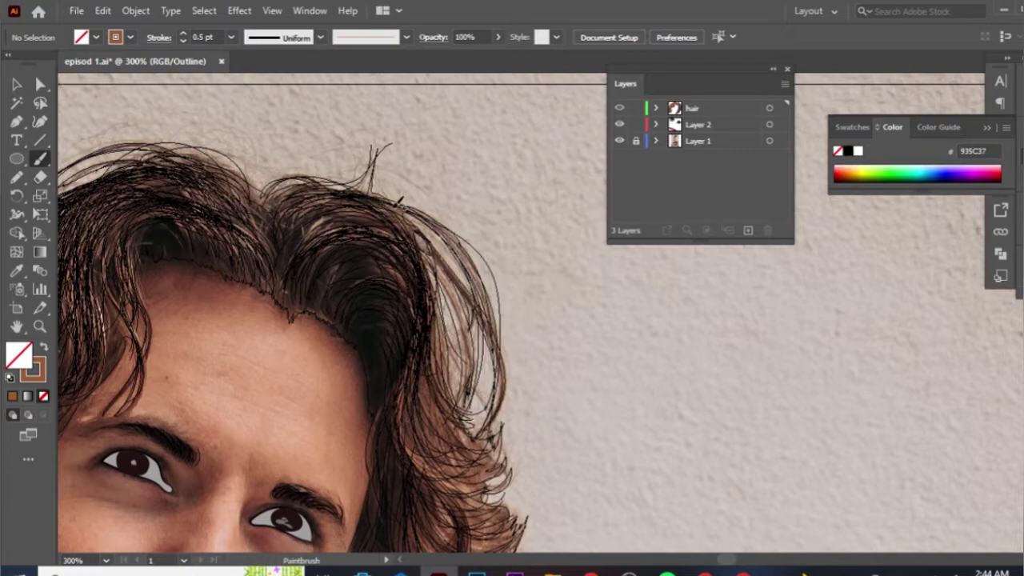
drag(391, 199, 437, 271)
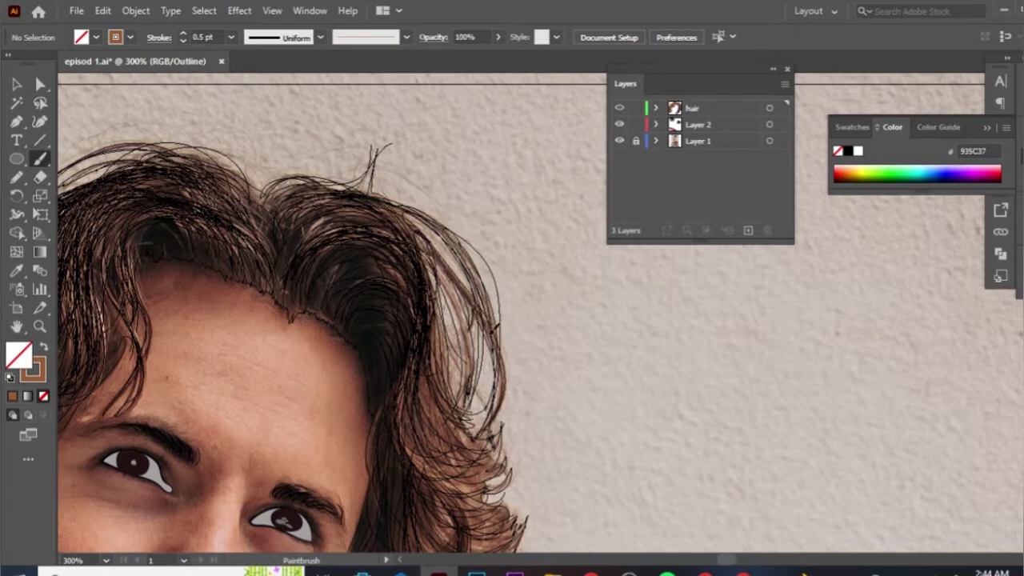
scroll(460, 248, down, 3)
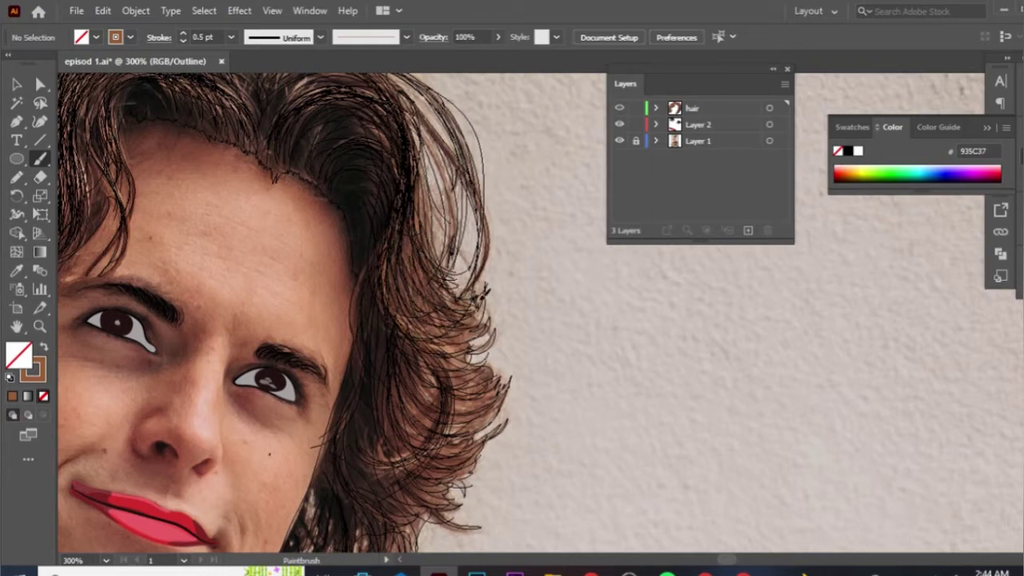
drag(470, 296, 424, 219)
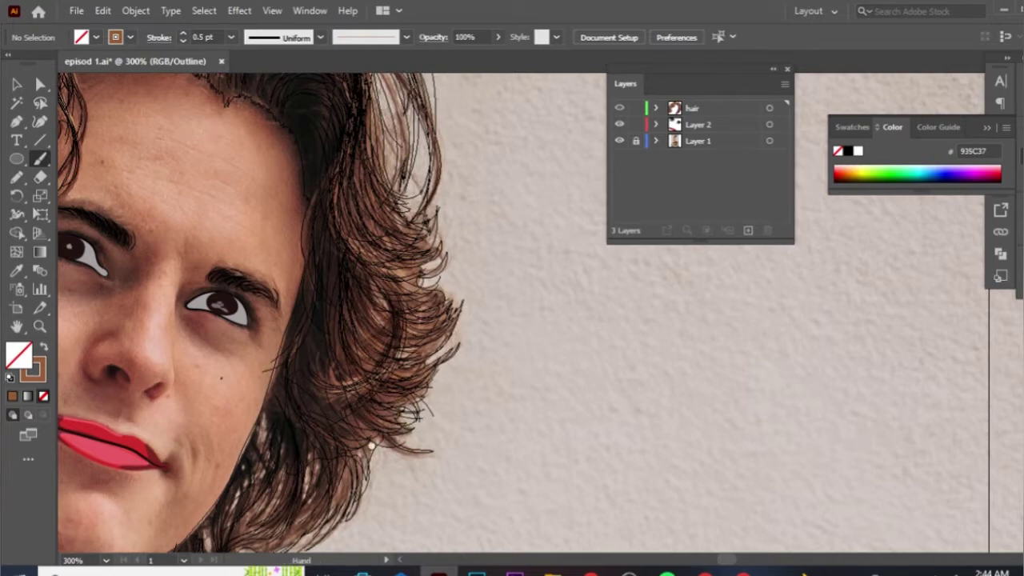
drag(370, 446, 449, 306)
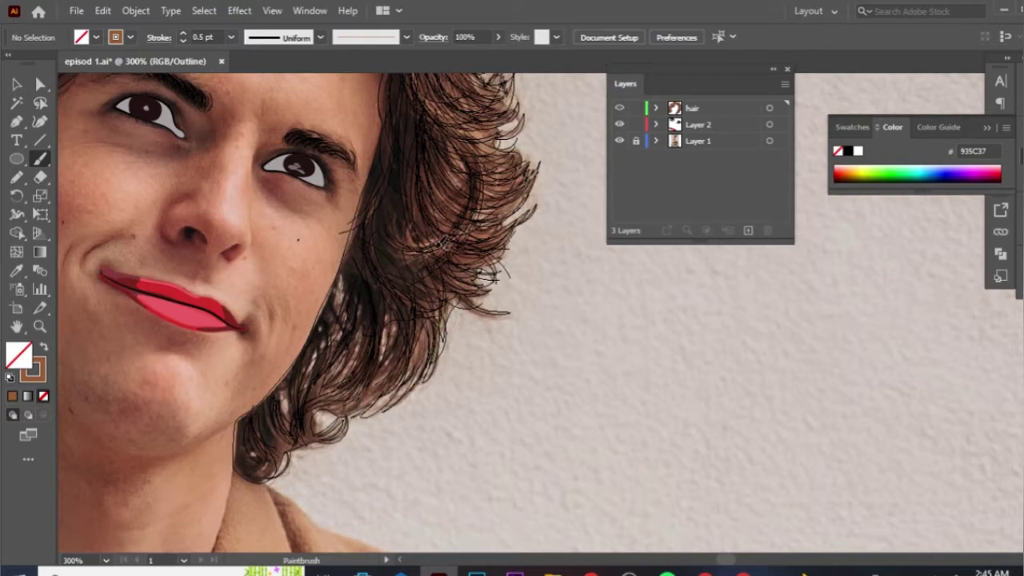
ctrl+click(618, 108)
- Check the whole portrait zoomed out, then zoom back in and paint one more thin strand by the ear
scroll(568, 308, down, 2)
scroll(570, 312, down, 1)
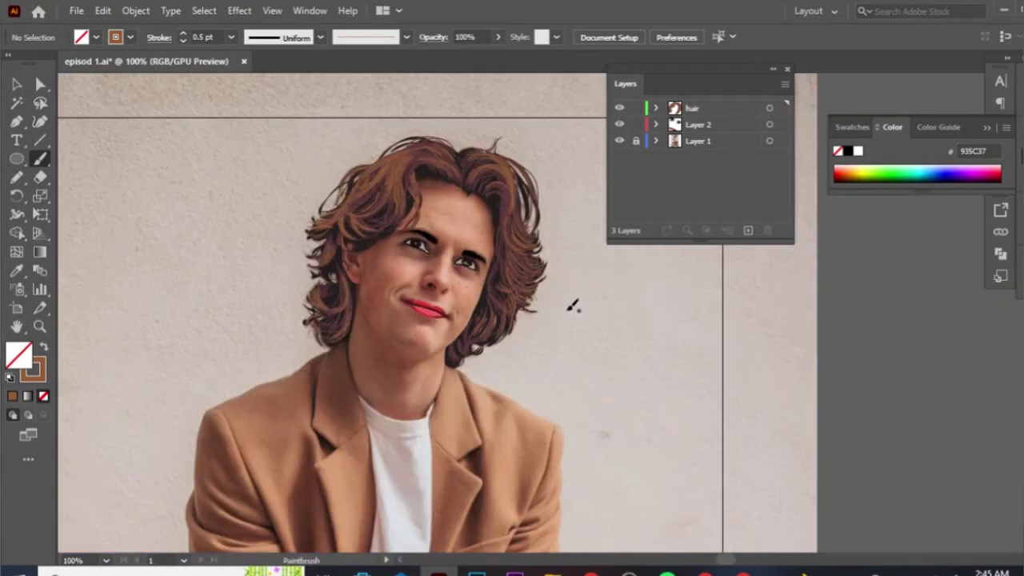
drag(571, 304, 507, 268)
scroll(491, 296, up, 1)
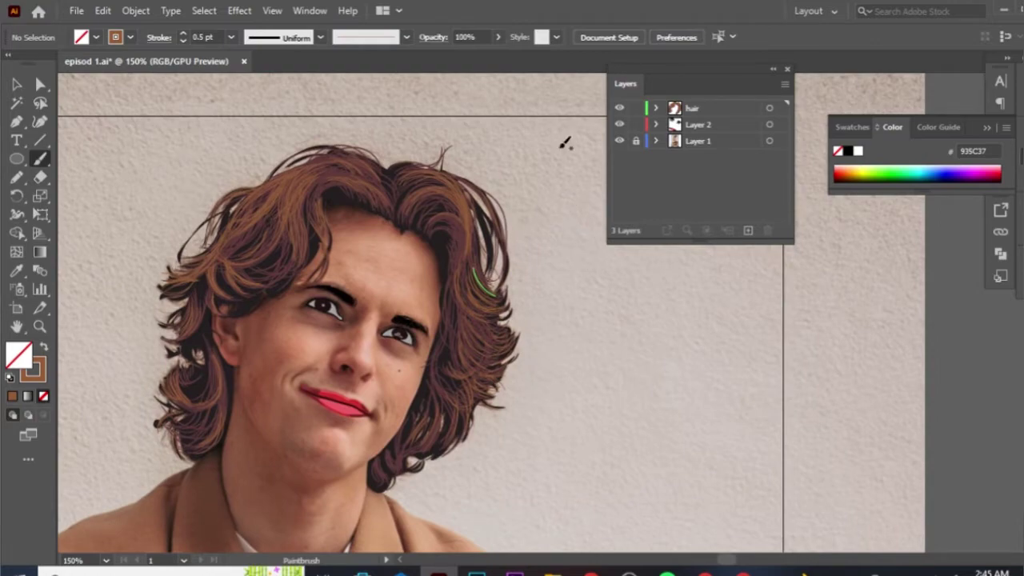
scroll(576, 338, up, 1)
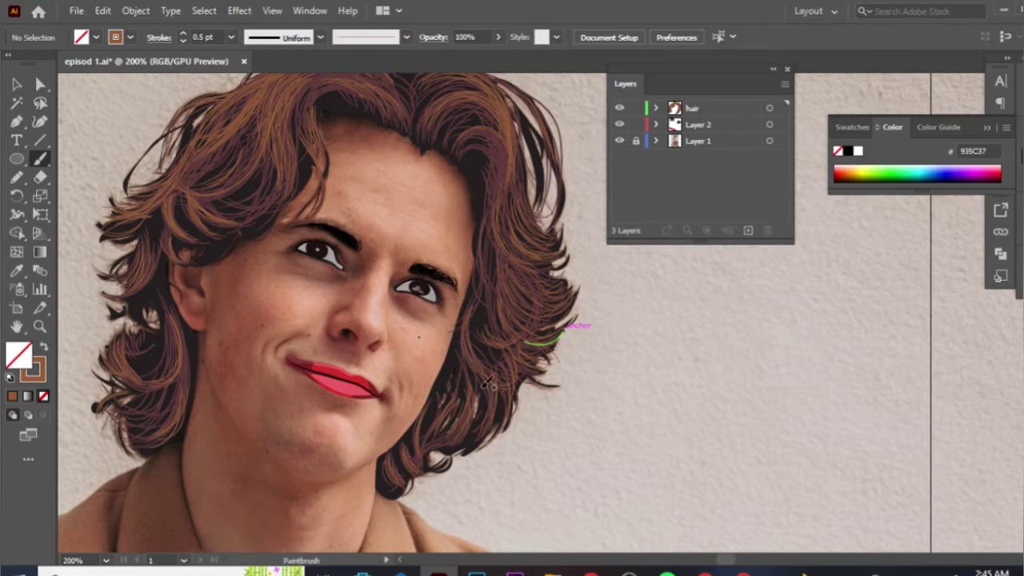
scroll(503, 232, up, 2)
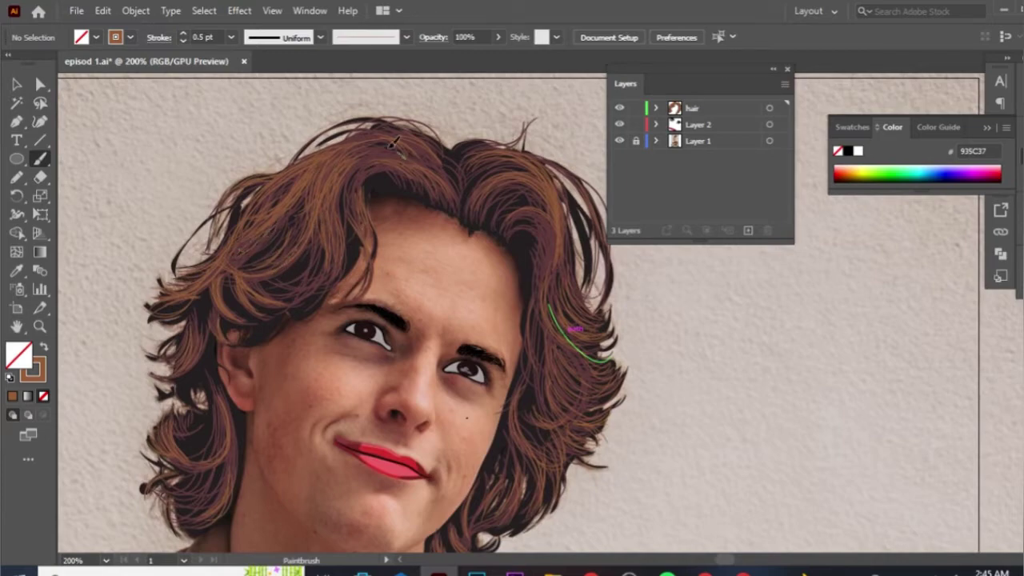
mouse_move(218, 376)
mouse_down()
mouse_move(242, 450)
mouse_move(225, 503)
mouse_up()
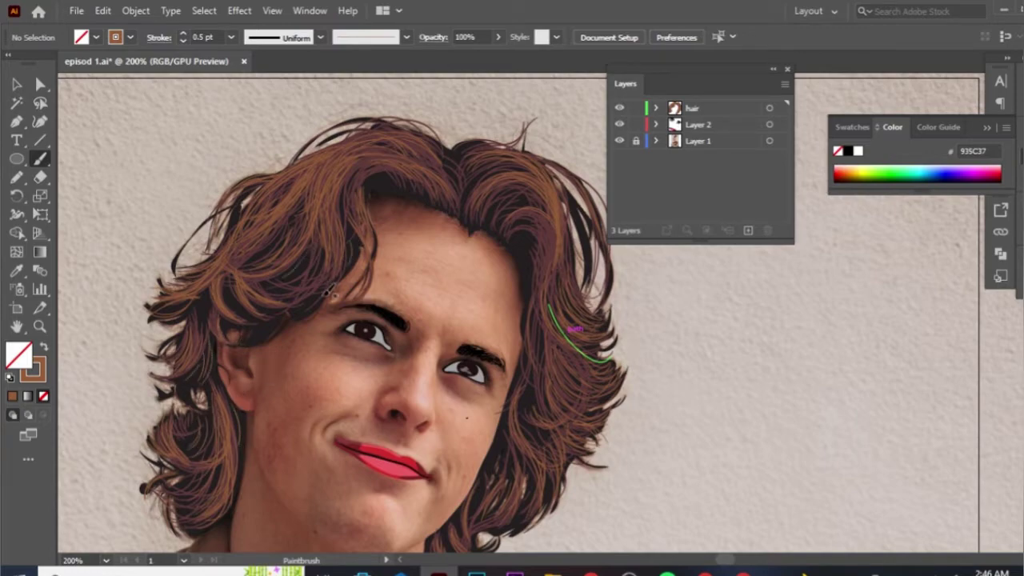
scroll(345, 204, right, 2)
scroll(345, 204, up, 1)
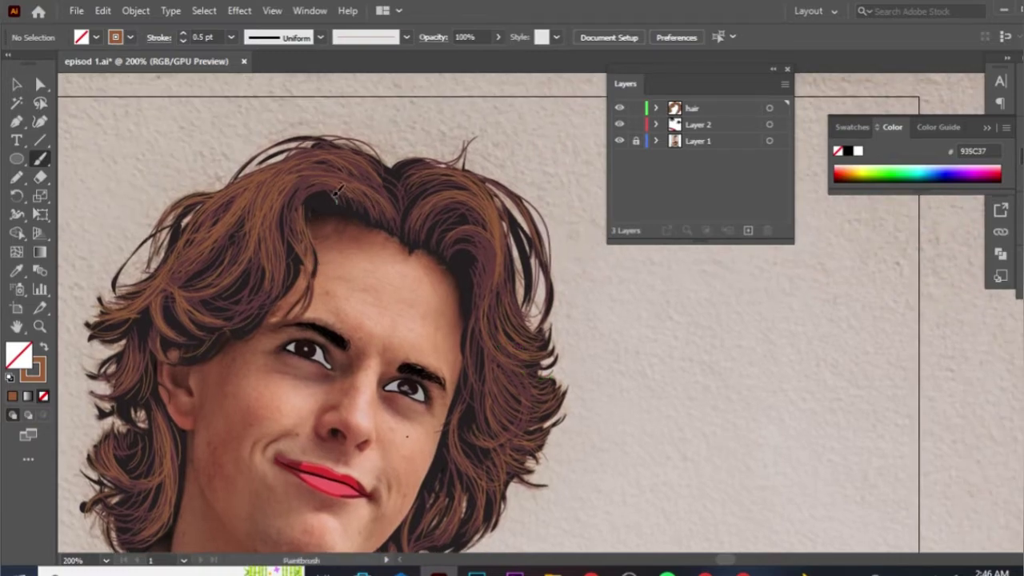
scroll(364, 316, right, 3)
scroll(364, 316, down, 1)
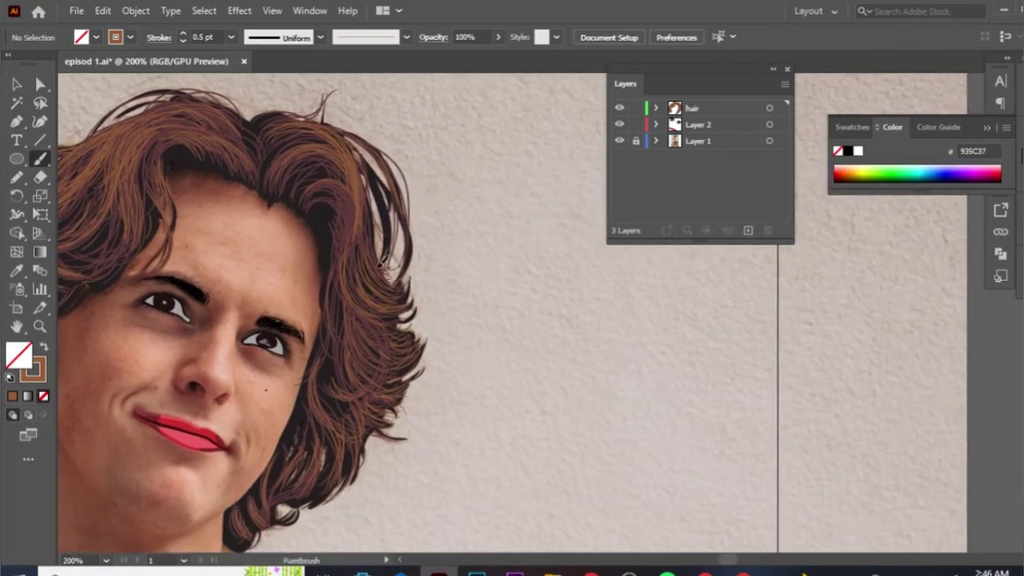
- Select the dark hair base and shift its fill toward a darker red
key(v)
click(308, 326)
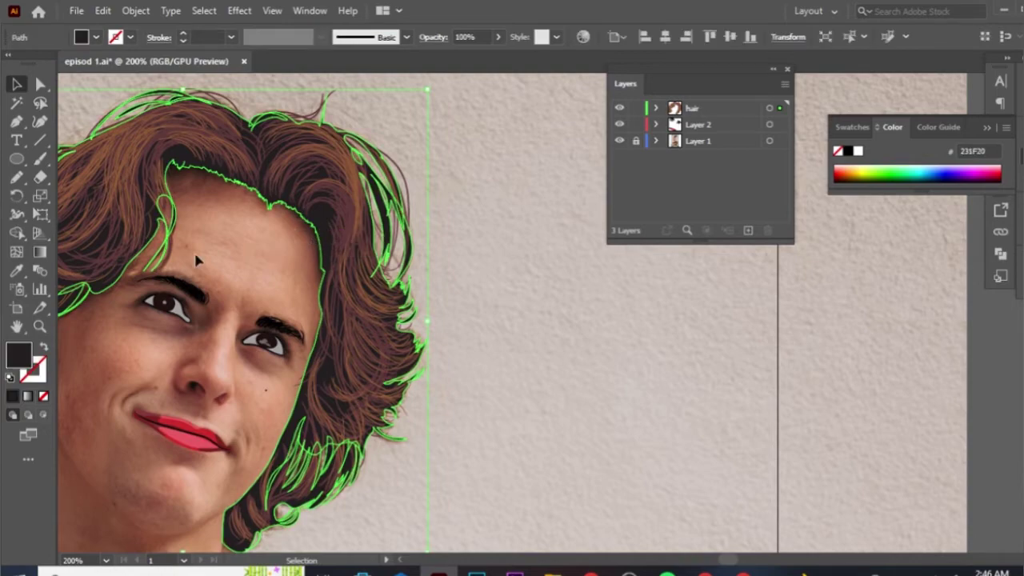
double_click(21, 362)
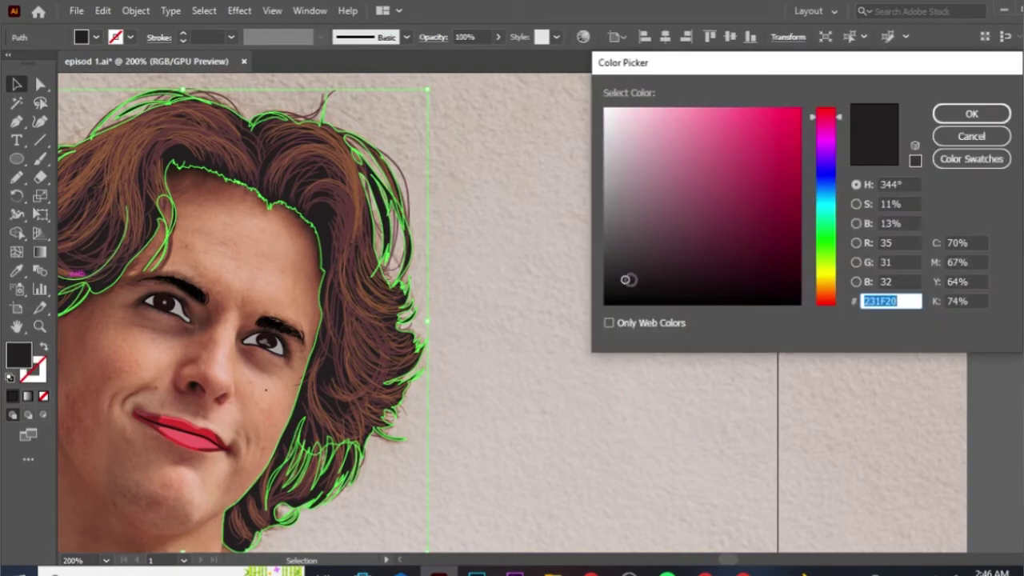
drag(817, 117, 817, 106)
drag(632, 279, 677, 283)
click(972, 114)
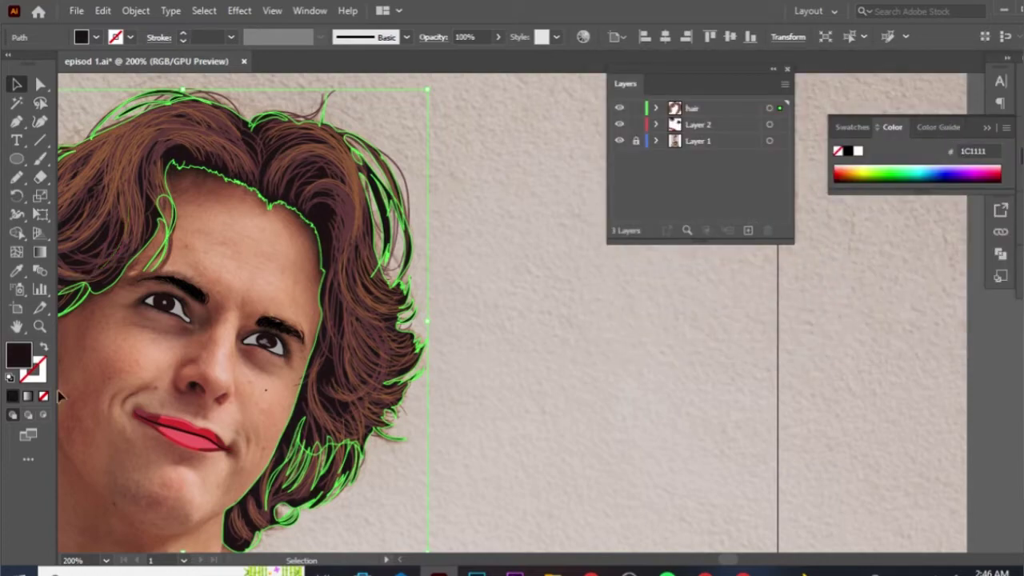
- Lighten the hair base fill to maroon 3F1B1B, deselect, and zoom out to 150%
double_click(19, 354)
drag(679, 286, 709, 261)
click(972, 114)
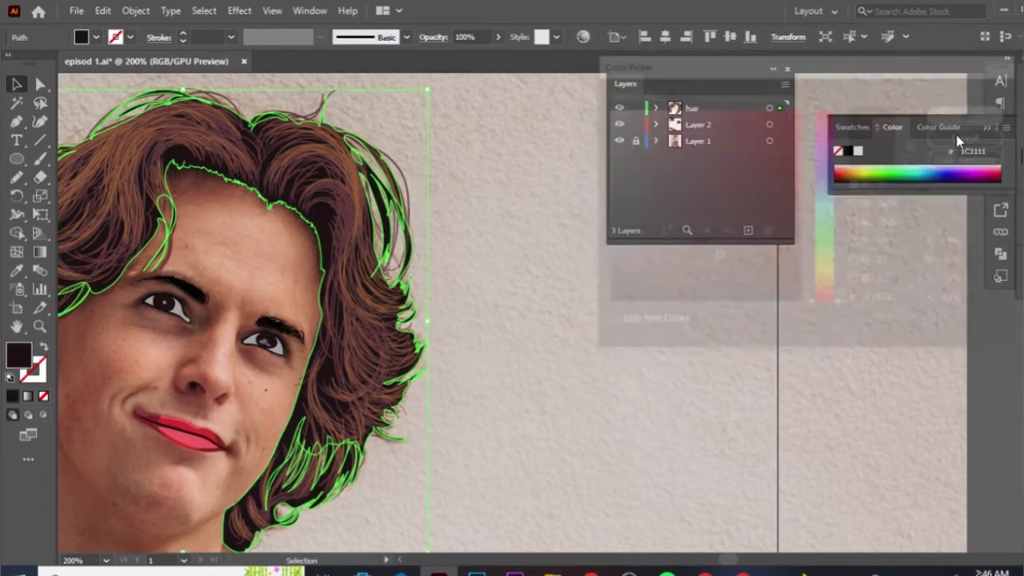
click(564, 380)
key(ctrl+minus)
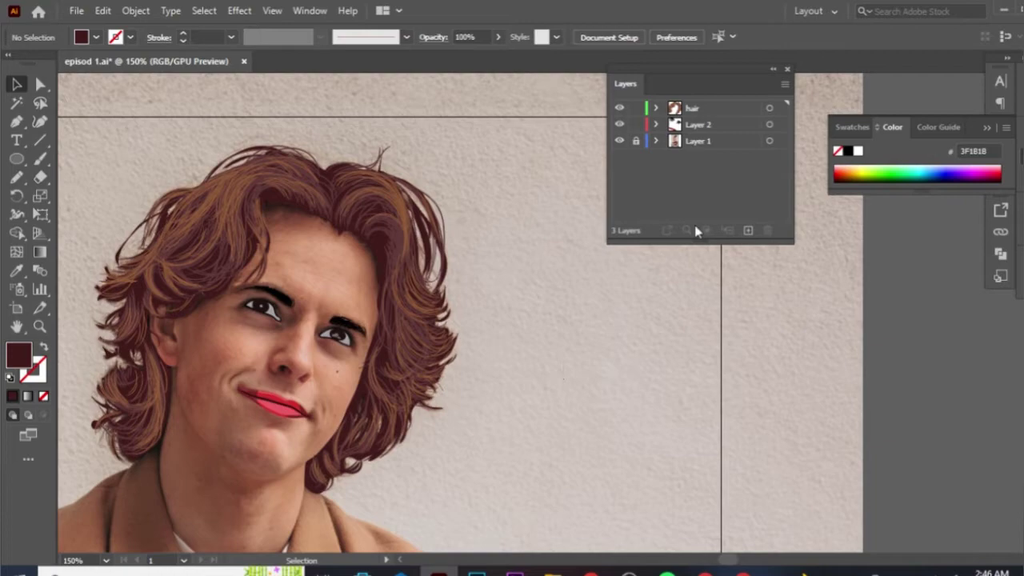
- Toggle the hair layer's visibility repeatedly to compare the tracing with the photo
click(619, 108)
click(620, 110)
click(620, 112)
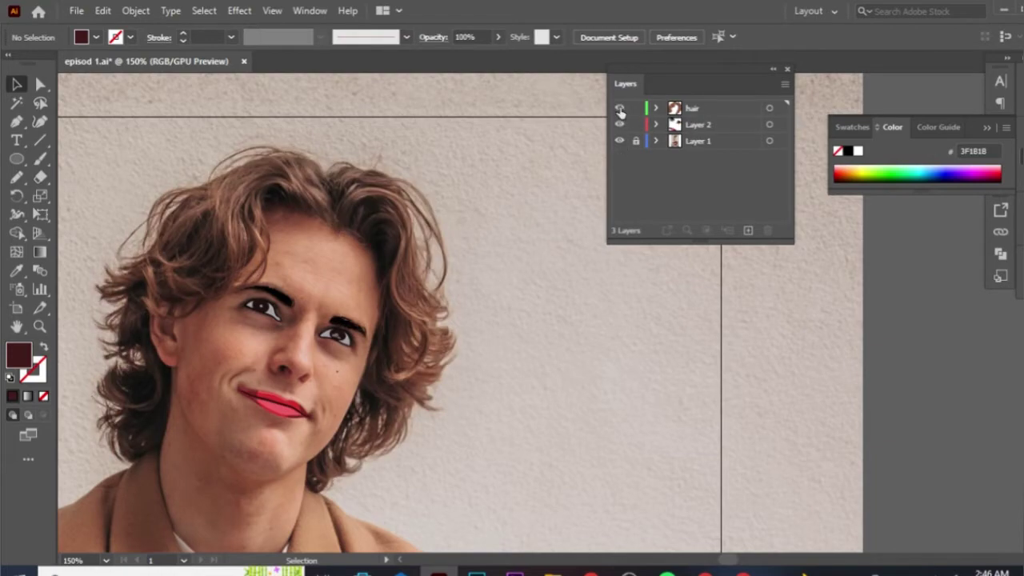
click(620, 110)
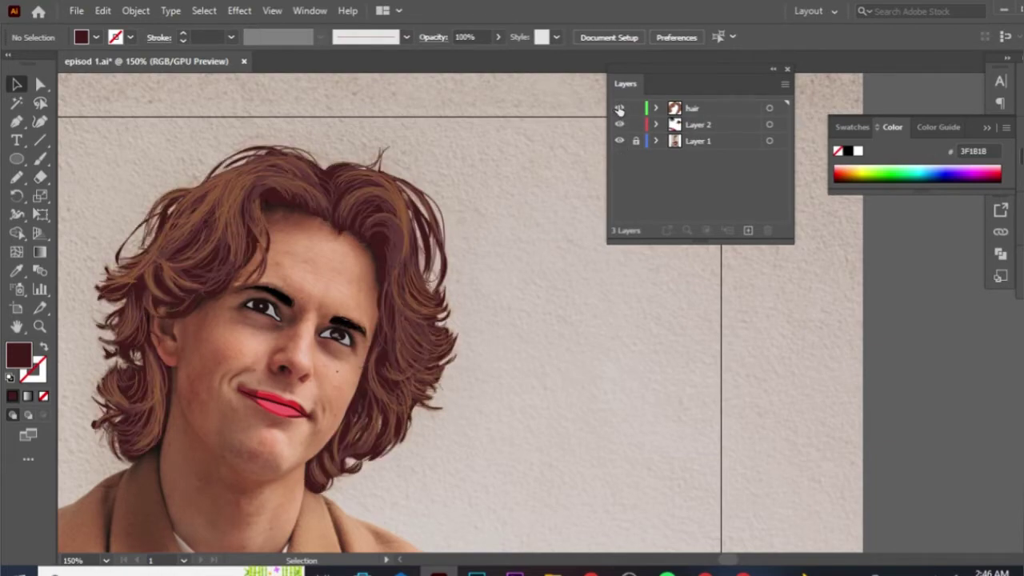
click(619, 110)
click(620, 110)
click(620, 110)
click(620, 112)
- Reselect the hair base and darken its fill to near-black 0F0909
click(218, 296)
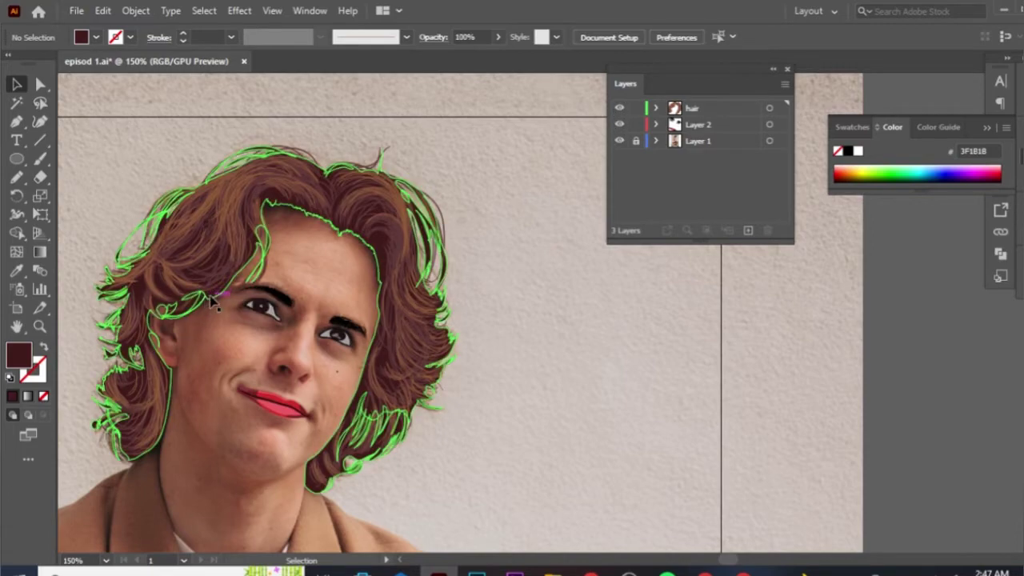
double_click(20, 354)
drag(713, 257, 690, 292)
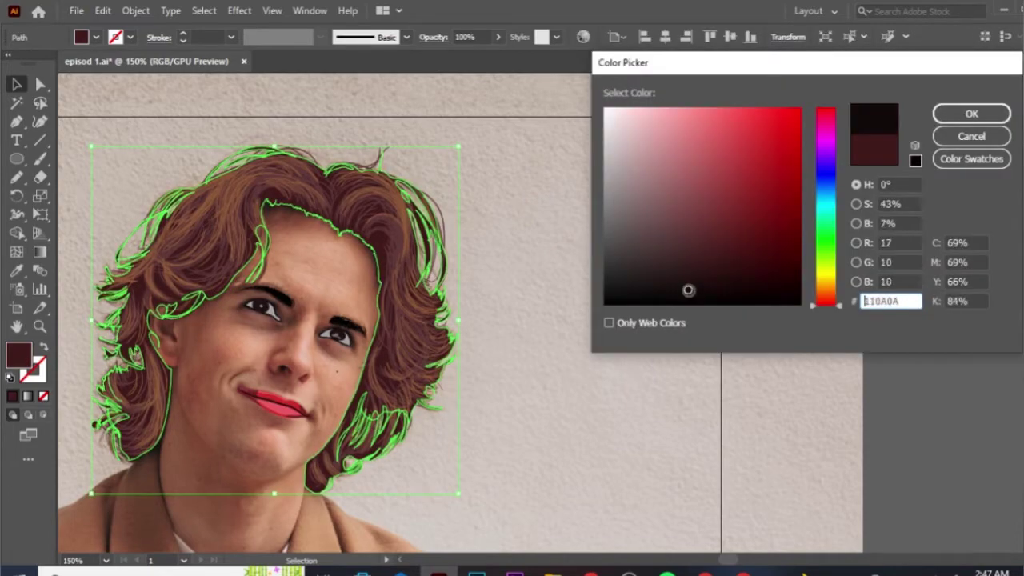
click(970, 113)
click(740, 316)
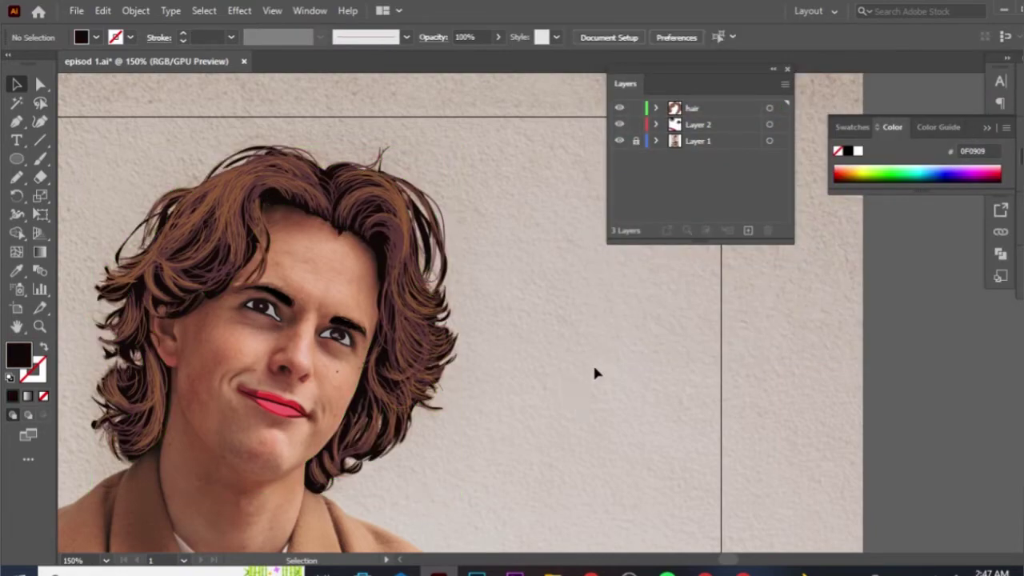
- Flip the photo and drawn-hair layers on and off to compare the tracing with the photo
click(619, 142)
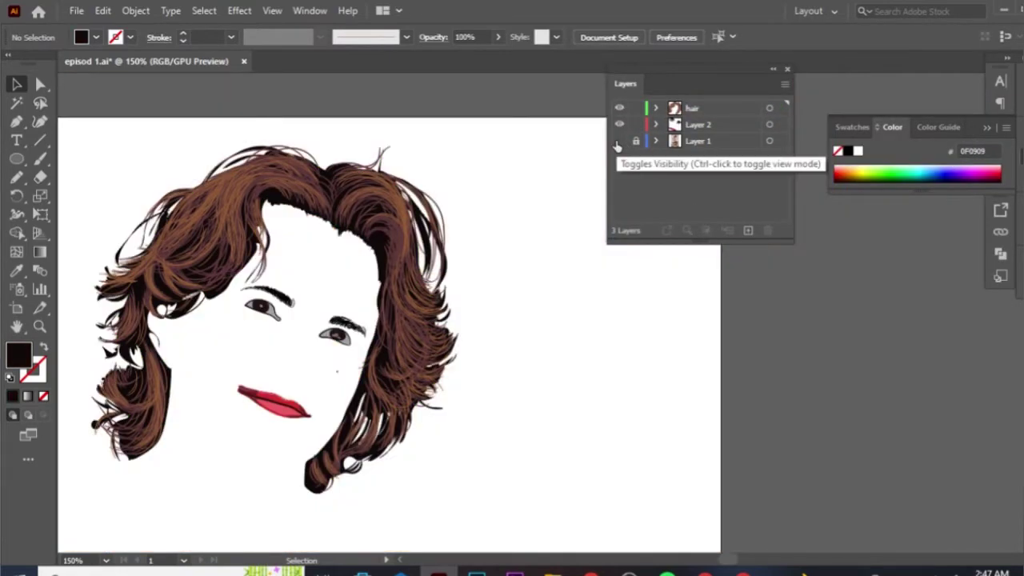
click(619, 141)
click(620, 110)
click(618, 112)
click(618, 115)
click(618, 112)
click(619, 112)
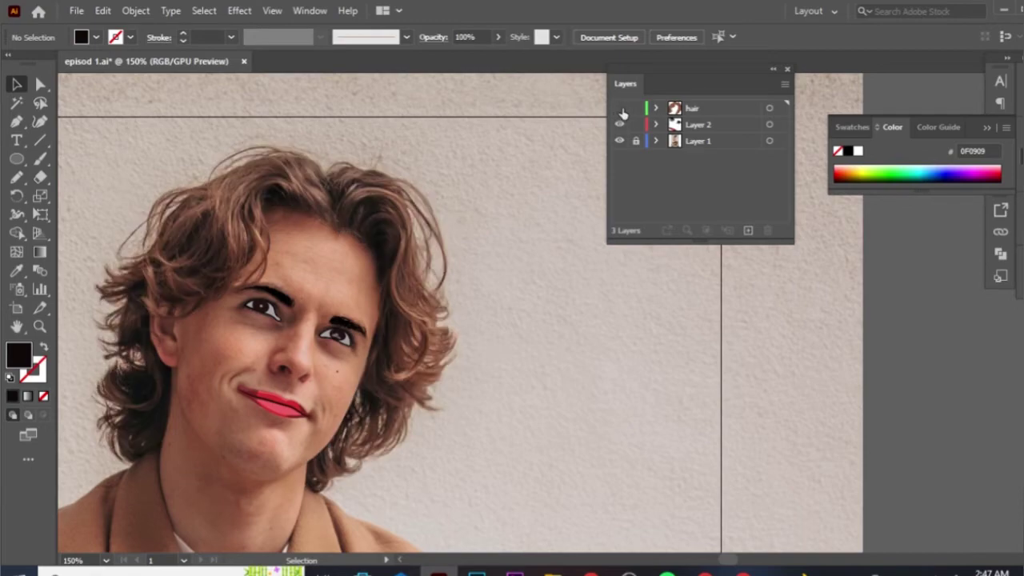
click(618, 111)
click(618, 116)
click(618, 112)
click(619, 112)
click(618, 112)
click(618, 112)
- Zoom in on the head and compare the photo and hair layers again
key(ctrl+plus)
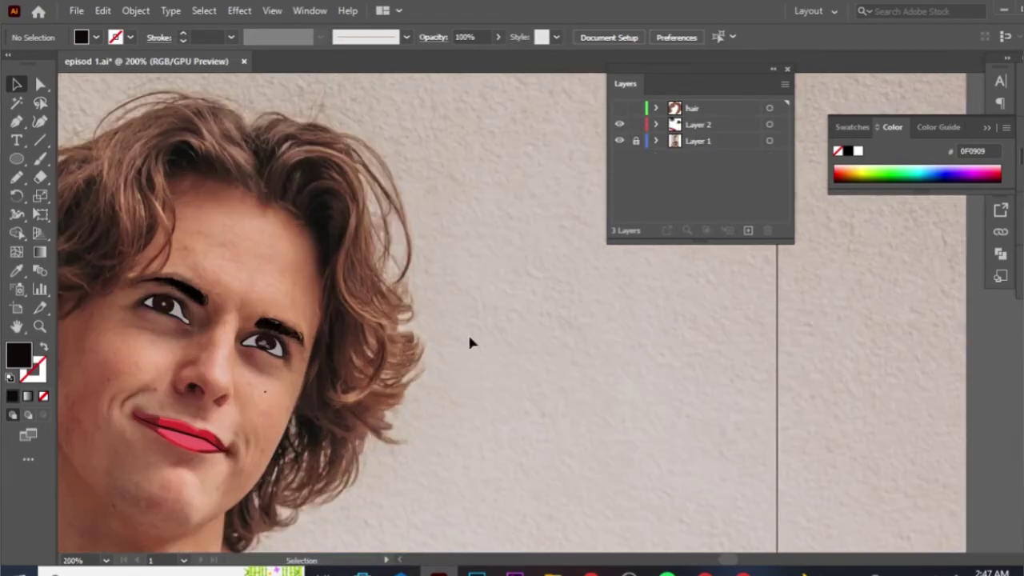
scroll(470, 342, left, 3)
click(618, 108)
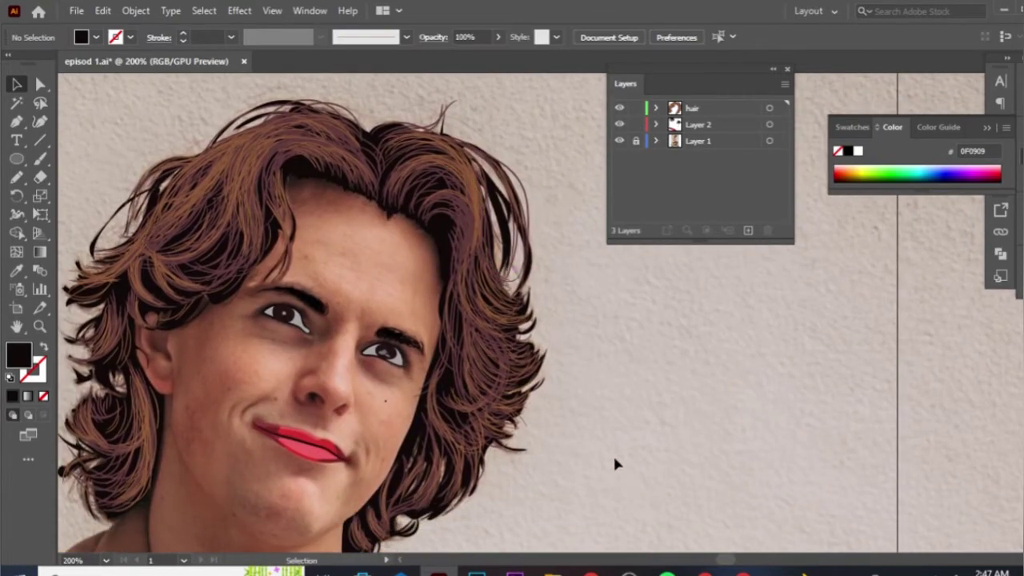
mouse_move(560, 396)
mouse_down()
mouse_move(578, 384)
mouse_move(574, 399)
mouse_up()
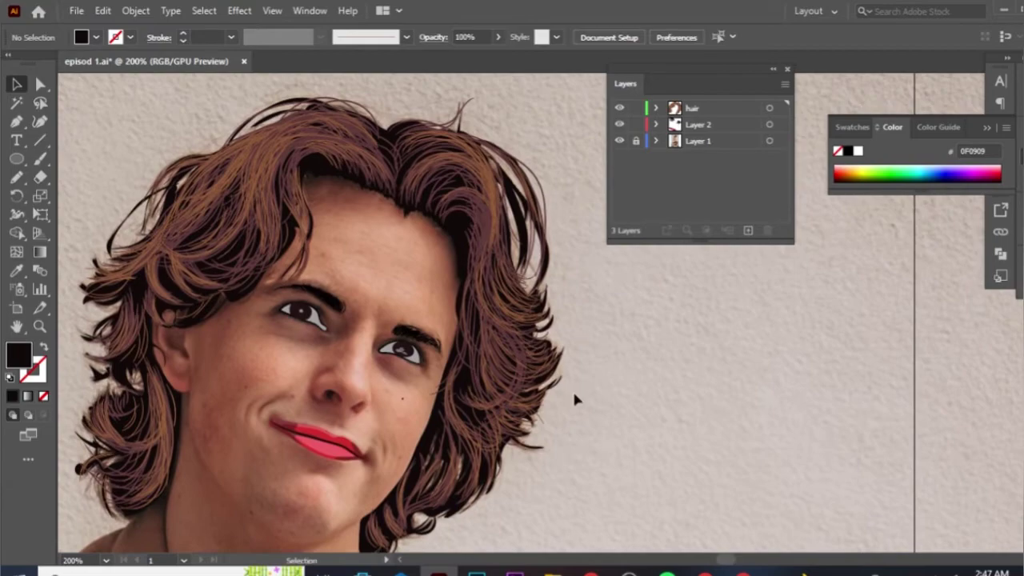
click(619, 141)
click(618, 140)
click(618, 108)
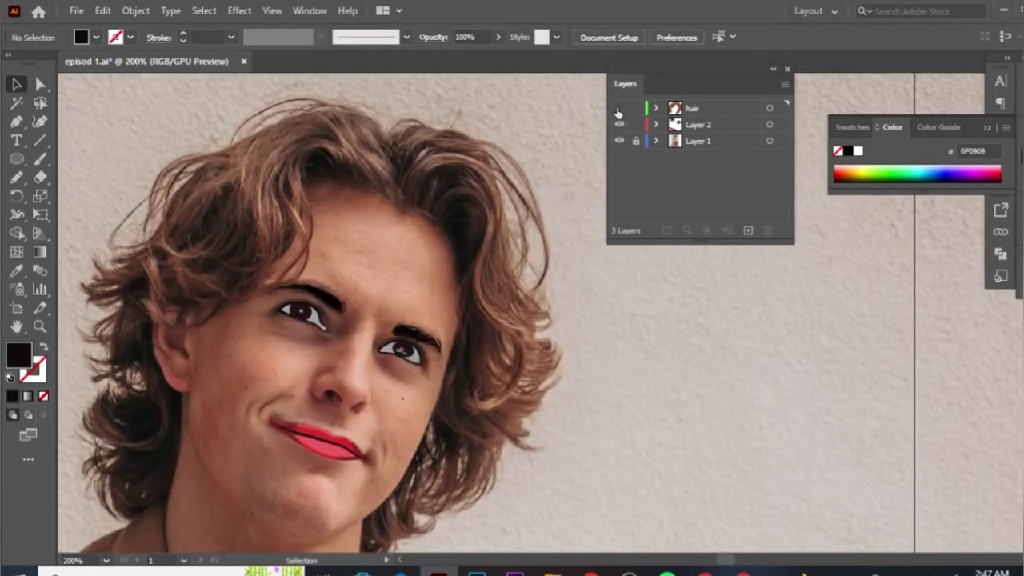
click(618, 108)
- Reframe the face, hide the hair and line-art layers together, then bring the line art back
scroll(560, 193, up, 2)
scroll(531, 347, down, 2)
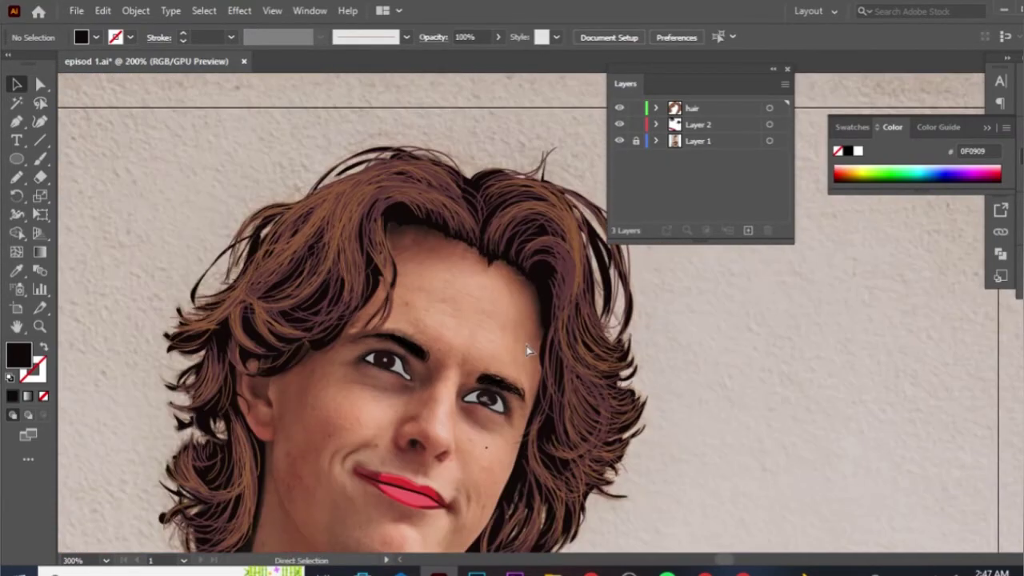
scroll(364, 267, down, 2)
scroll(364, 266, up, 1)
scroll(480, 312, up, 1)
drag(424, 296, 492, 364)
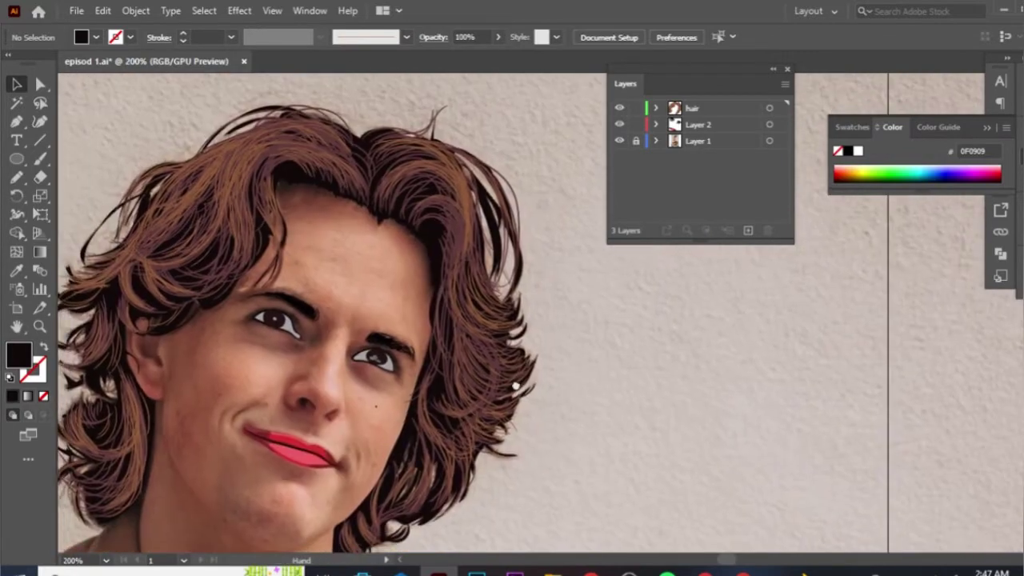
drag(619, 108, 618, 124)
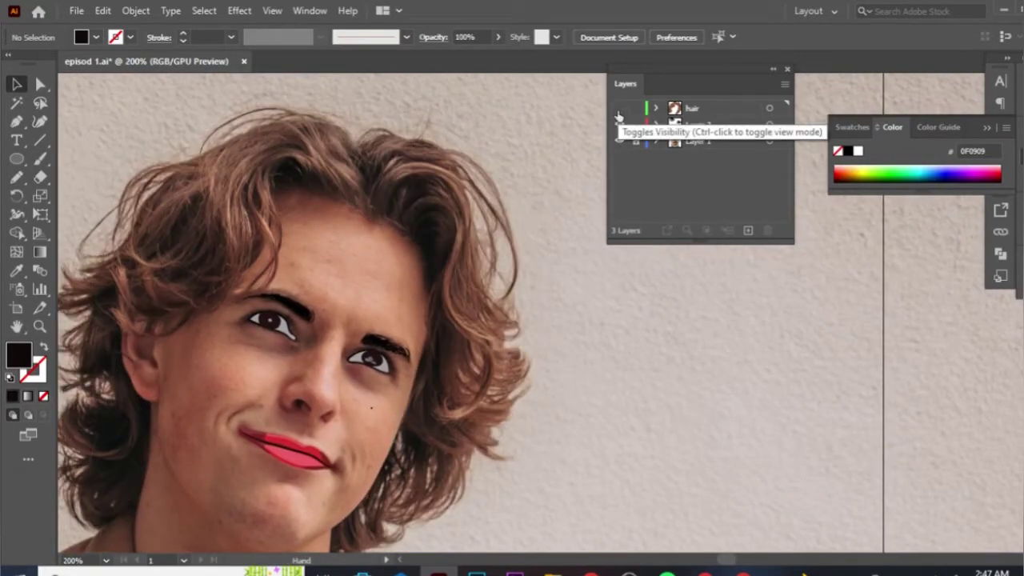
click(618, 124)
scroll(502, 297, up, 2)
scroll(480, 339, up, 2)
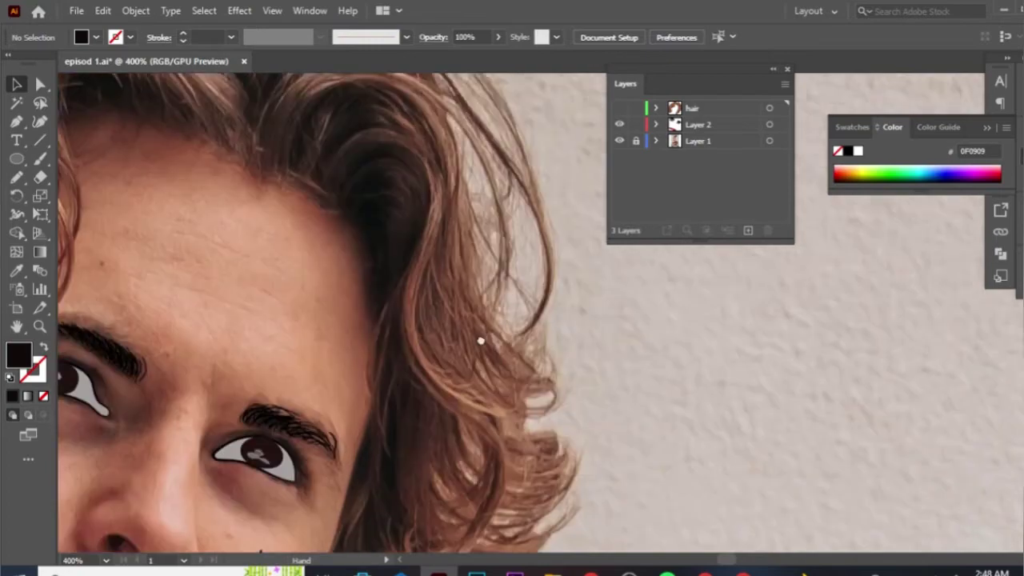
- With the Paintbrush active, make the hair layer the target for new strokes and switch to Outline view
click(40, 160)
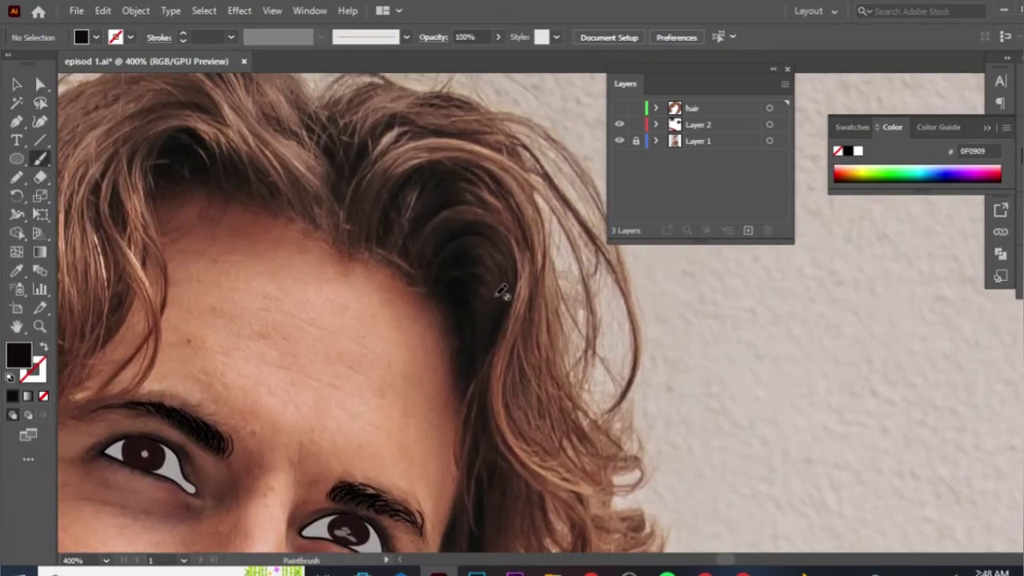
click(656, 108)
click(619, 108)
click(708, 108)
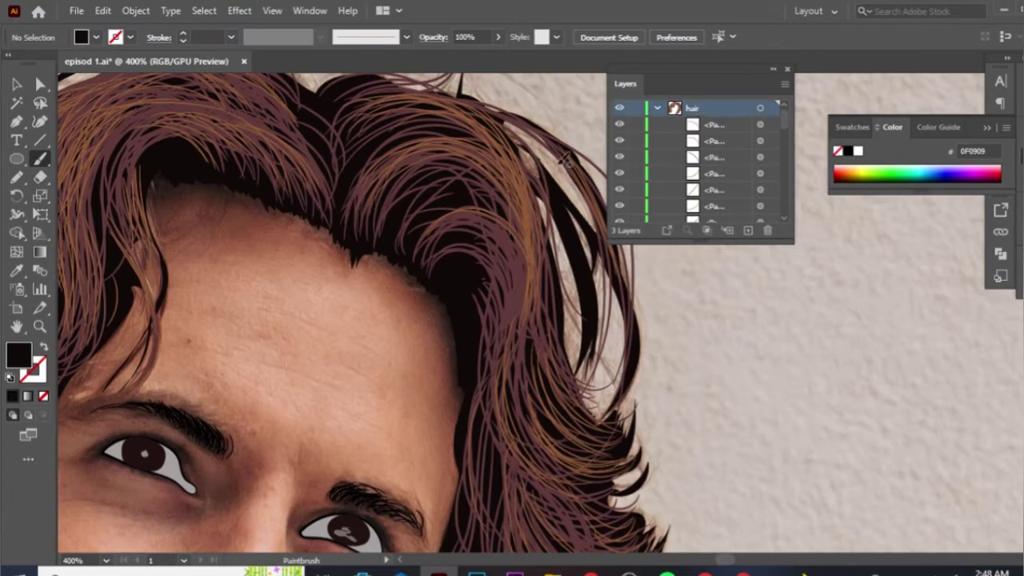
click(655, 108)
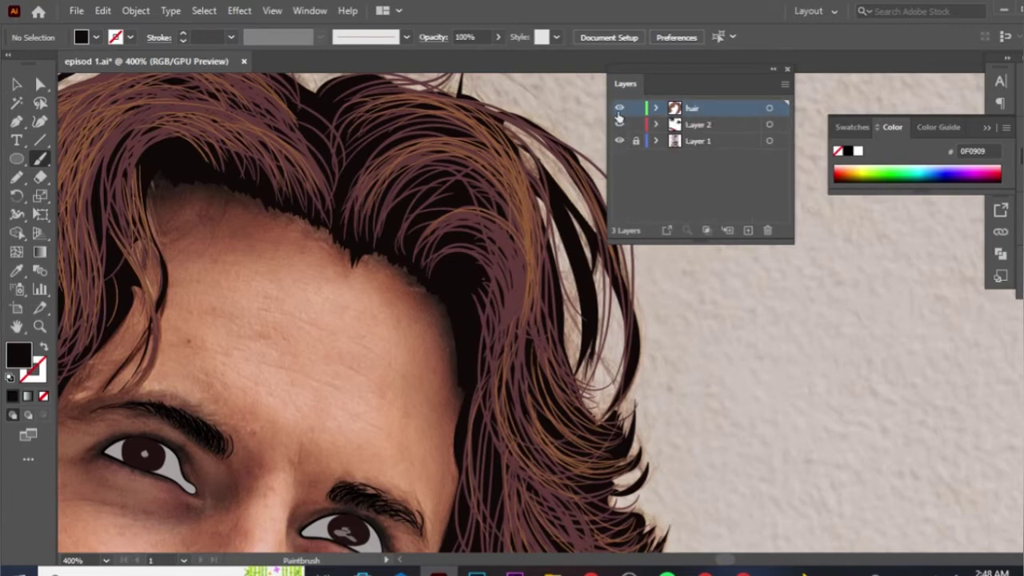
key(ctrl+y)
- Switch to a black stroke at 0.25 pt weight
key(shift+x)
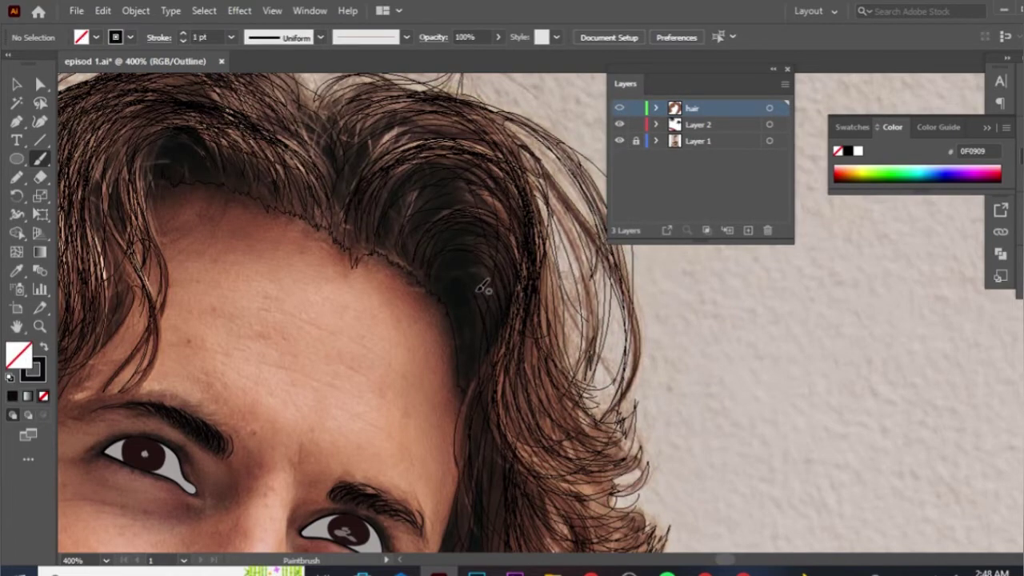
click(230, 38)
click(250, 51)
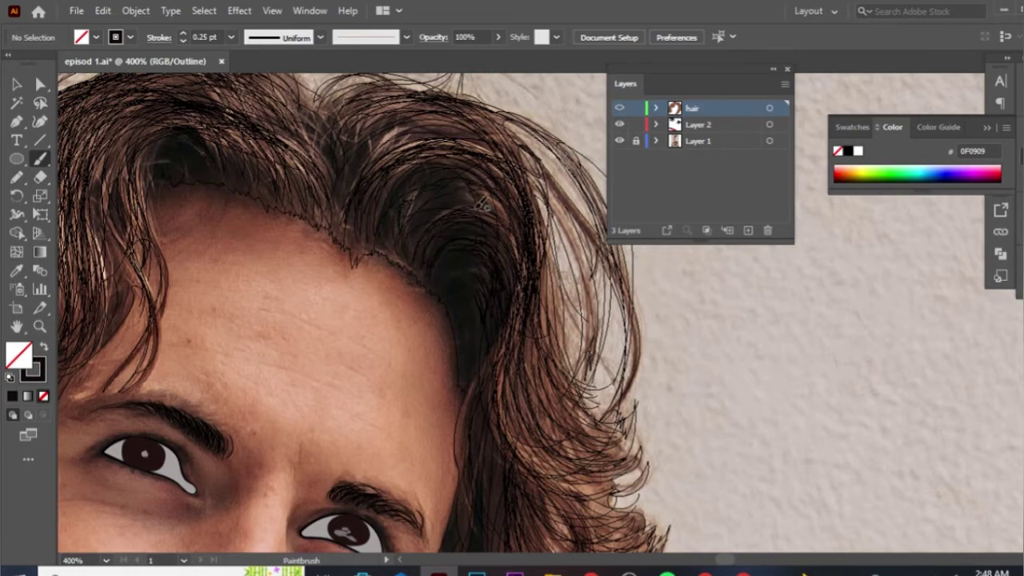
- Paint thin curly black wisps across the upper hair and crown, then return to full colour preview
drag(565, 345, 505, 296)
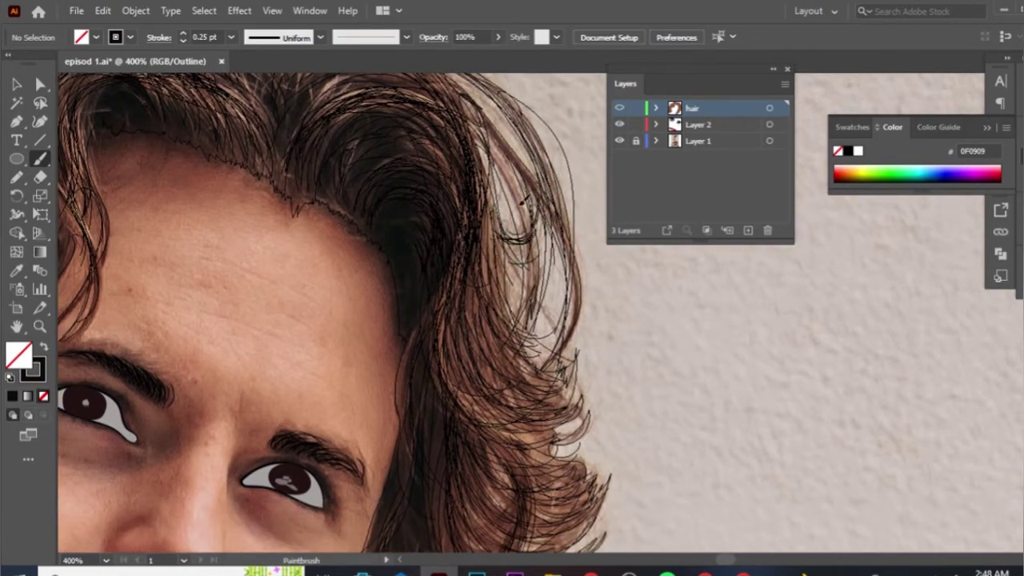
drag(469, 76, 494, 244)
scroll(512, 288, down, 5)
scroll(520, 290, down, 1)
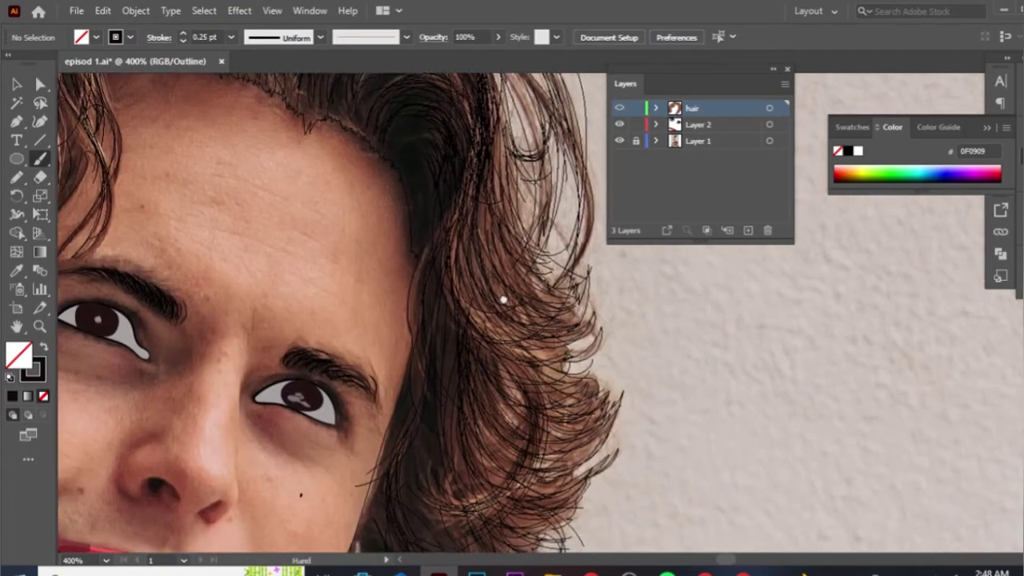
scroll(538, 352, down, 5)
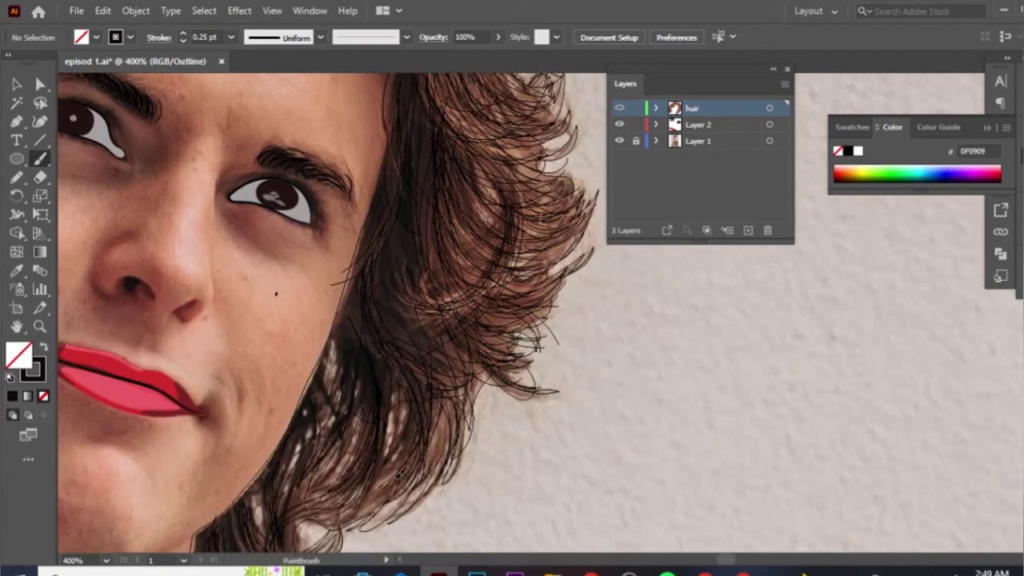
drag(310, 510, 350, 314)
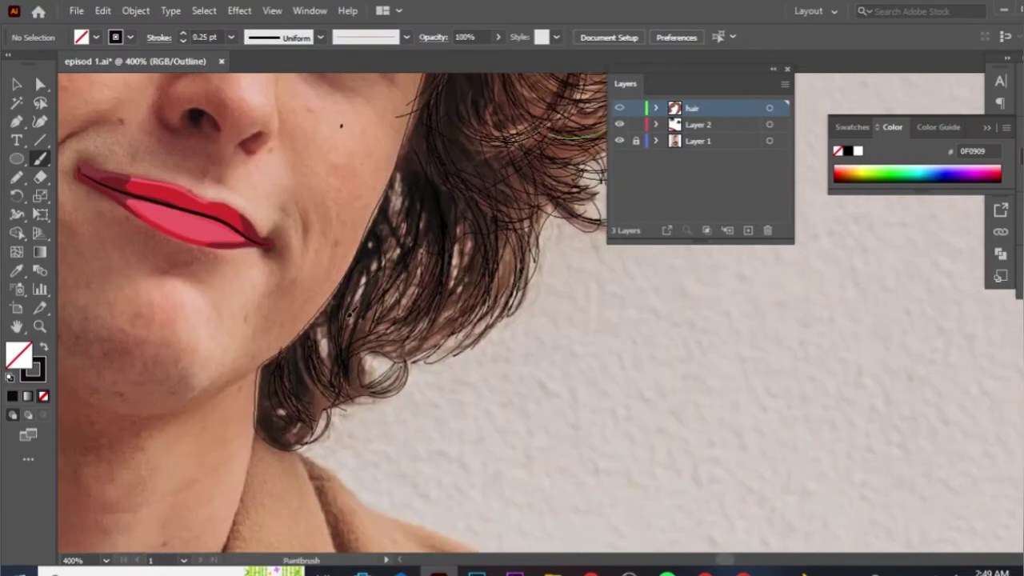
drag(310, 391, 526, 422)
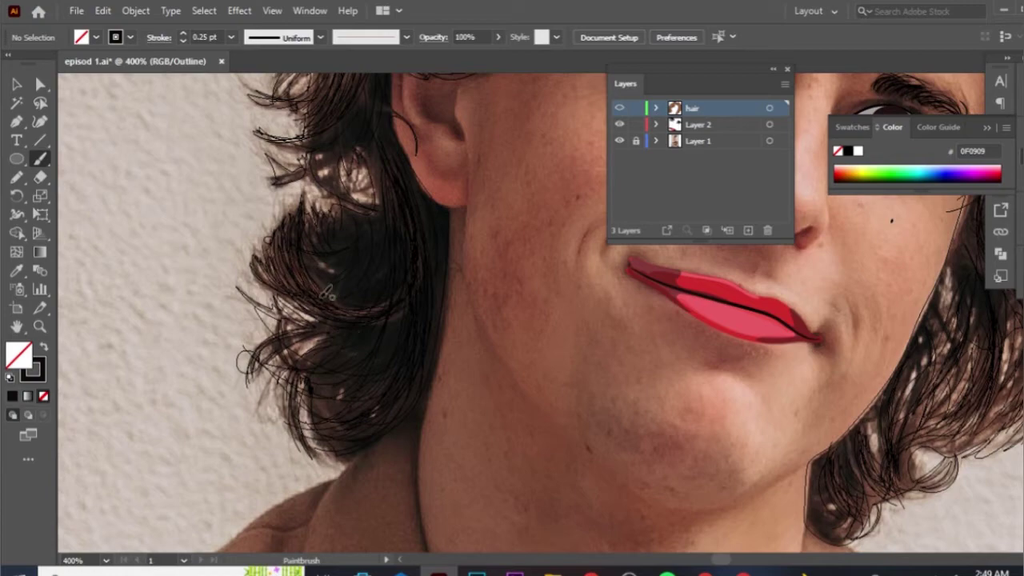
scroll(295, 240, up, 3)
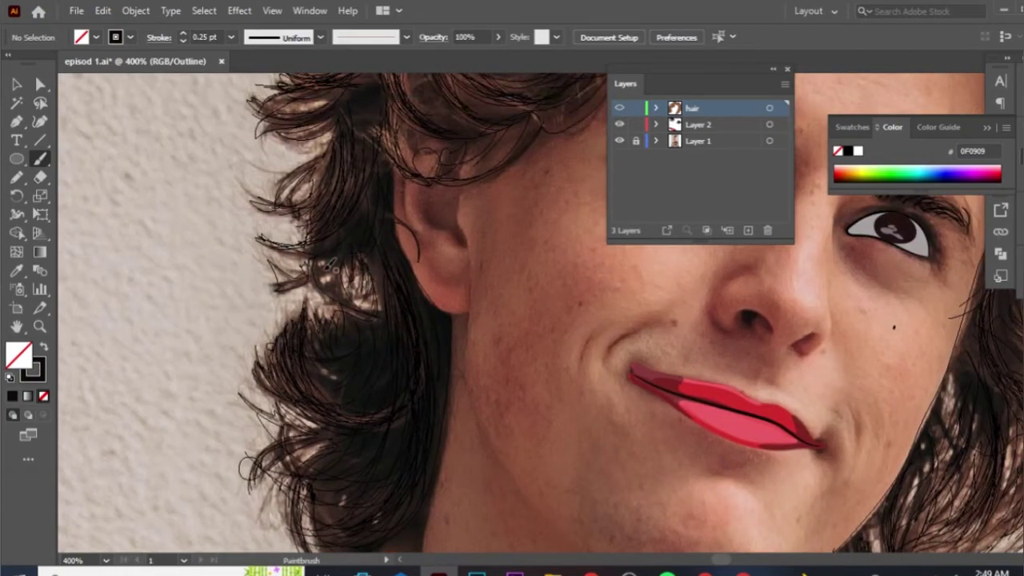
scroll(330, 266, up, 3)
scroll(327, 304, up, 1)
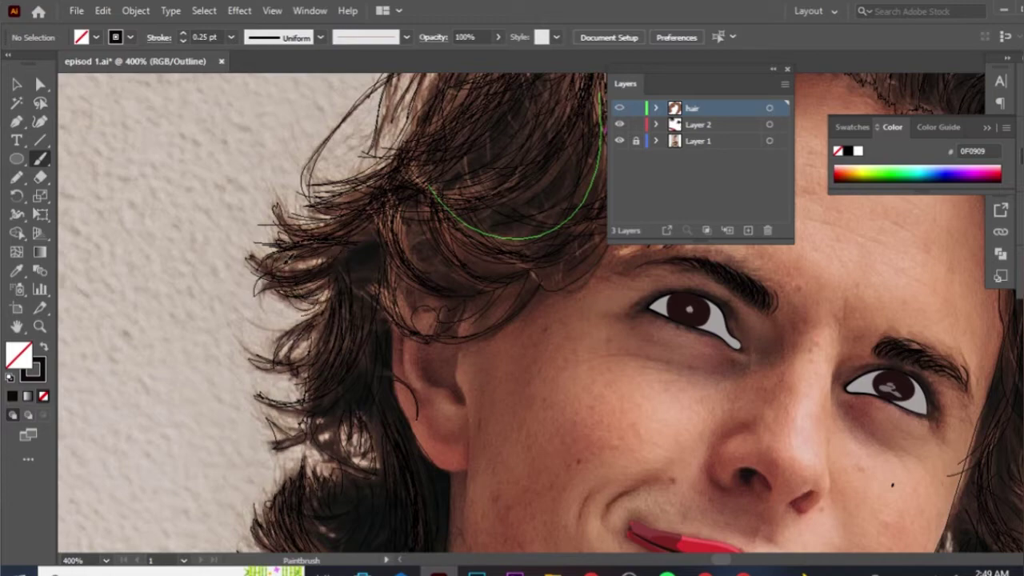
scroll(320, 208, up, 1)
scroll(316, 264, up, 2)
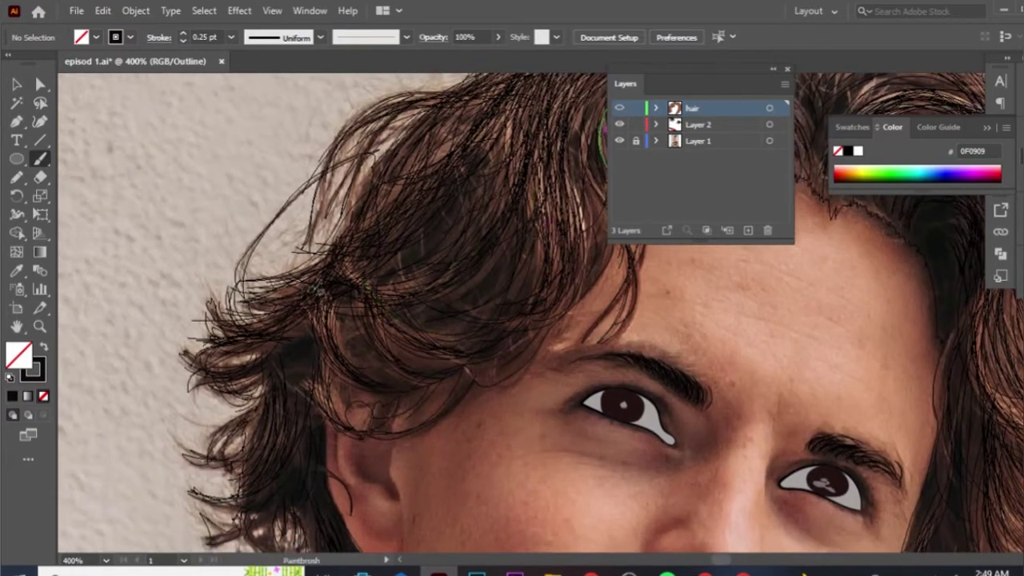
scroll(364, 220, up, 2)
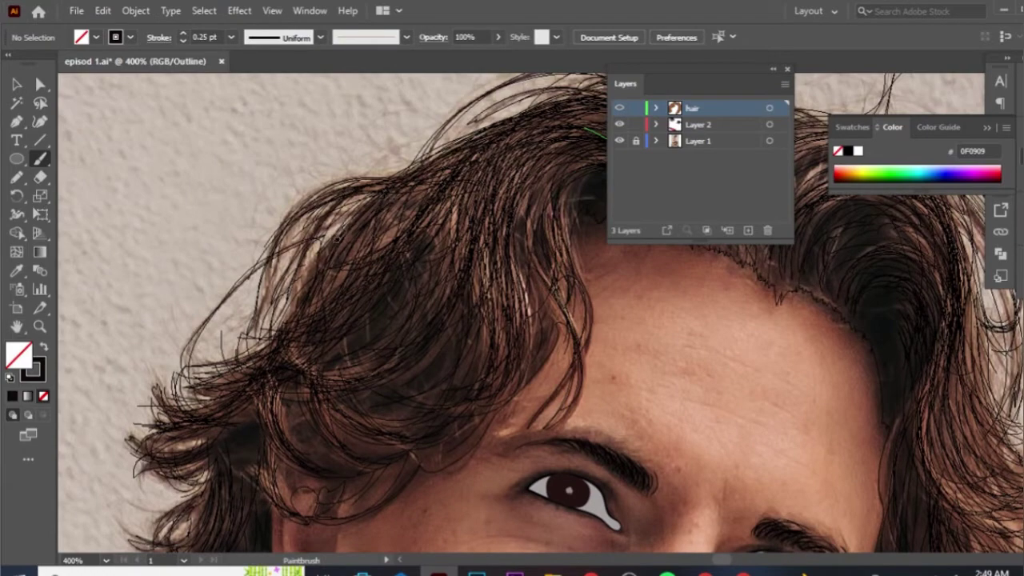
scroll(296, 280, up, 2)
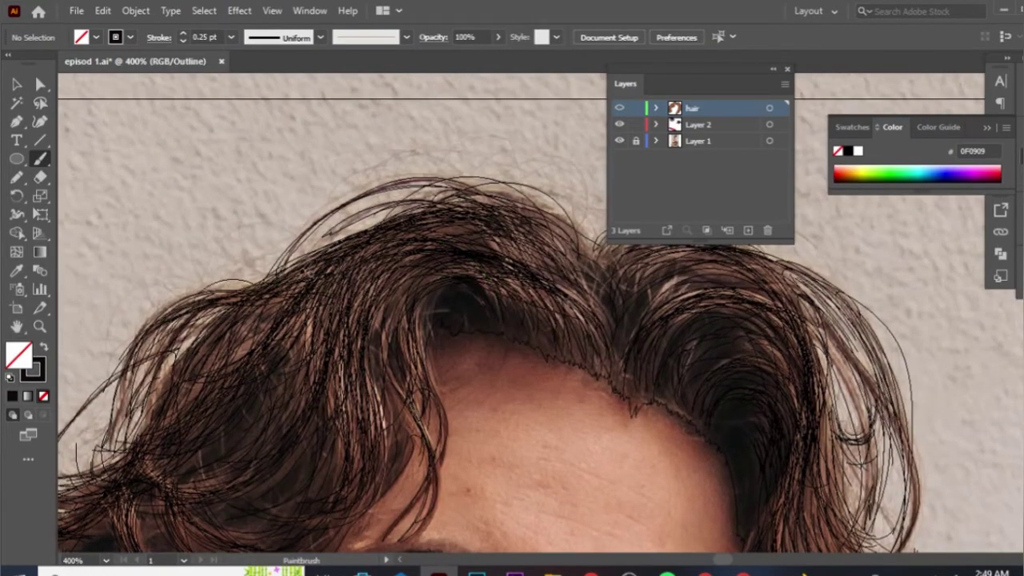
mouse_move(232, 286)
mouse_down()
mouse_move(310, 262)
mouse_move(314, 250)
mouse_up()
mouse_move(458, 235)
mouse_down()
mouse_move(338, 226)
mouse_move(397, 167)
mouse_move(461, 216)
mouse_move(430, 258)
mouse_move(531, 231)
mouse_up()
drag(596, 234, 584, 292)
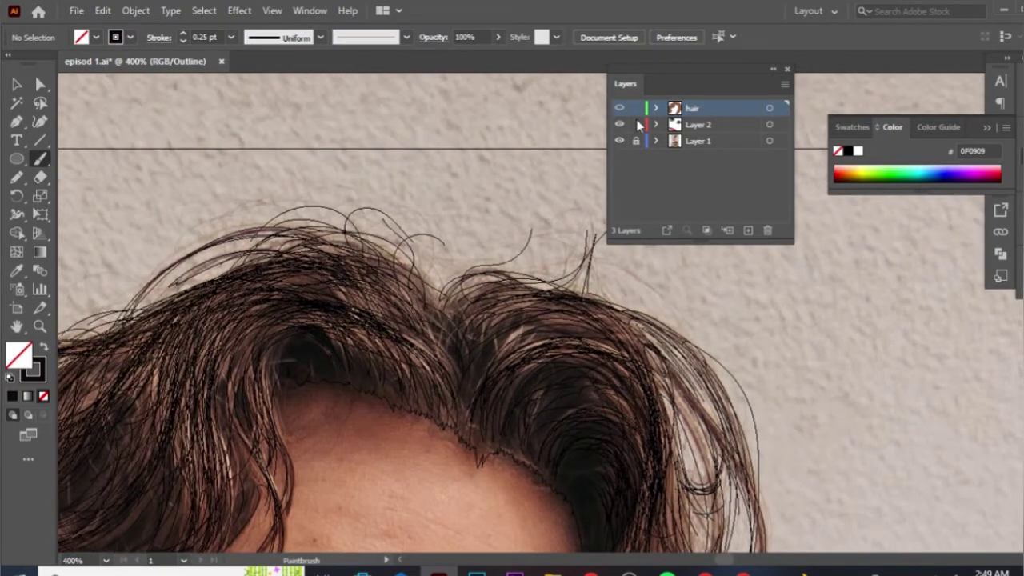
key(ctrl+y)
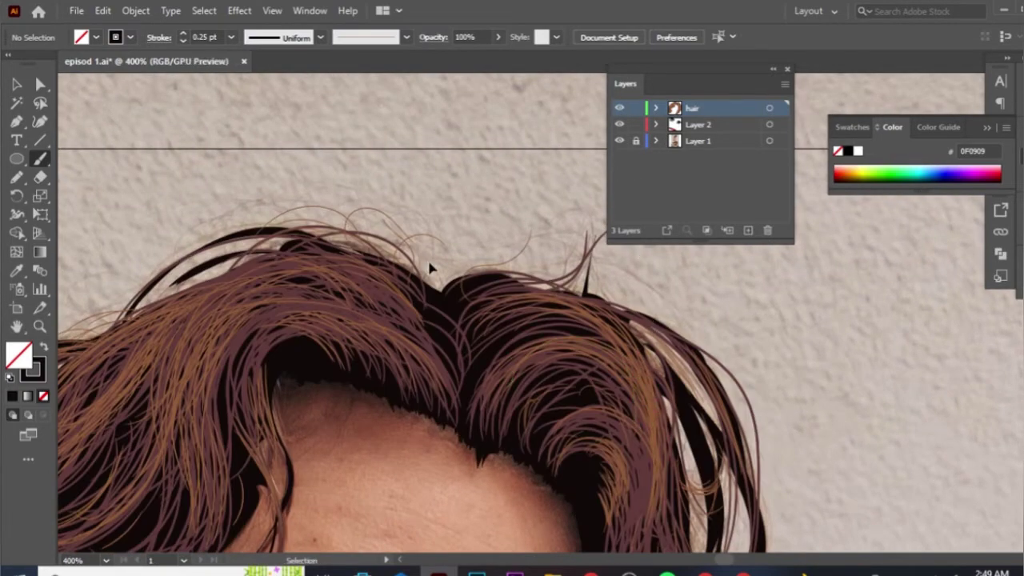
- Paint six thin maroon and brown strands over the hair above the right side of the forehead
scroll(382, 464, up, 2)
scroll(382, 464, up, 2)
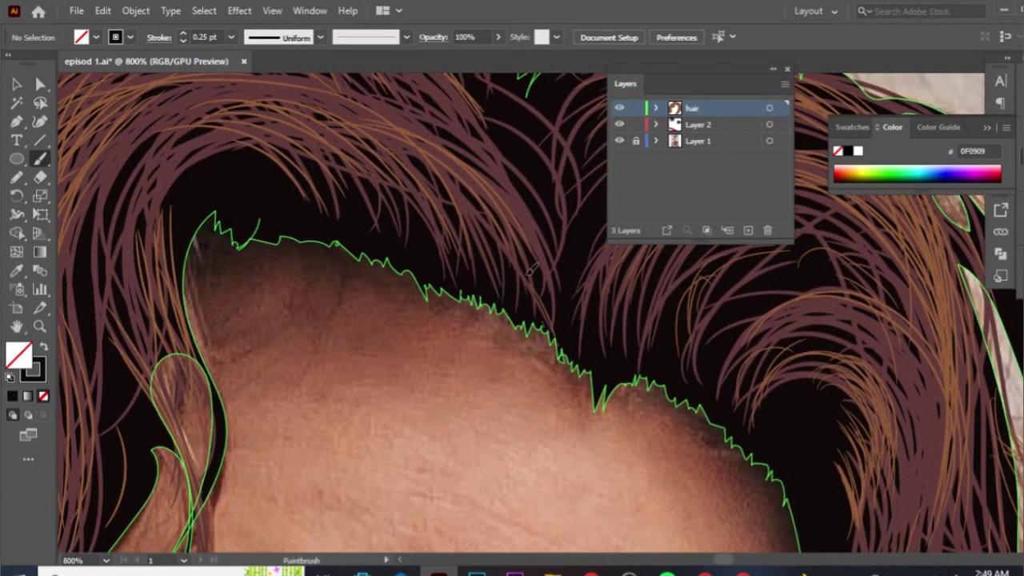
drag(512, 252, 550, 327)
drag(484, 220, 525, 317)
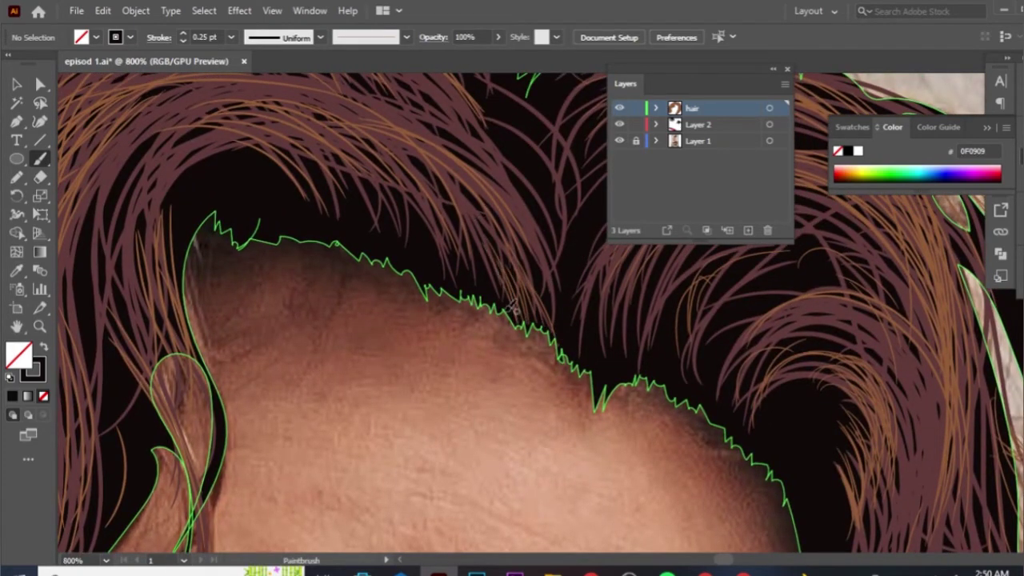
drag(438, 221, 480, 302)
drag(428, 199, 464, 288)
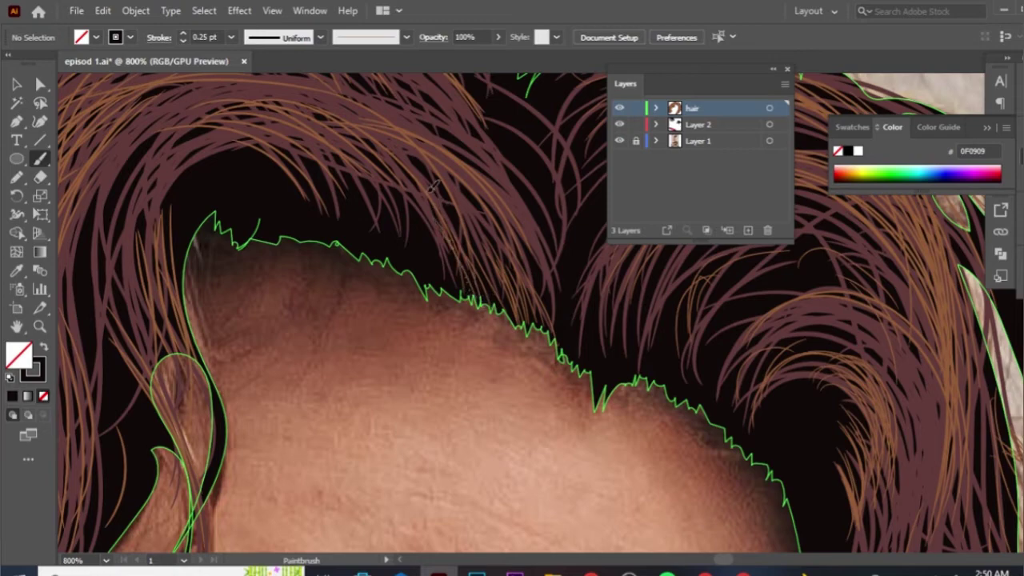
drag(444, 226, 470, 300)
mouse_move(416, 200)
mouse_down()
mouse_move(443, 261)
mouse_move(438, 284)
mouse_move(428, 282)
mouse_up()
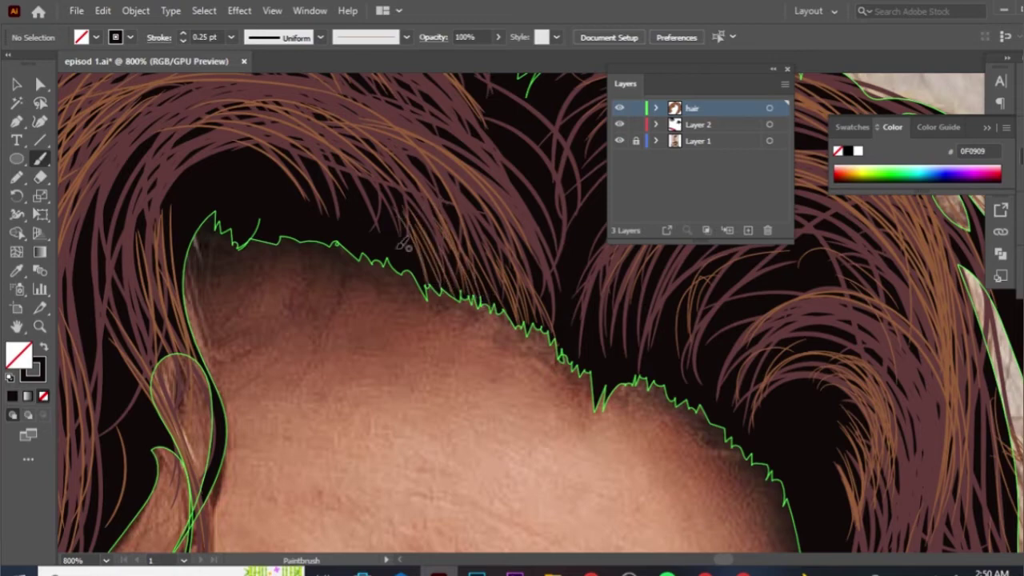
- Continue thin brushed strands leftward along the hairline, adding one long strand sweeping up from it
drag(376, 184, 416, 272)
drag(385, 202, 412, 268)
mouse_move(356, 180)
mouse_down()
mouse_move(408, 265)
mouse_move(384, 256)
mouse_up()
mouse_move(316, 166)
mouse_down()
mouse_move(376, 263)
mouse_move(261, 177)
mouse_up()
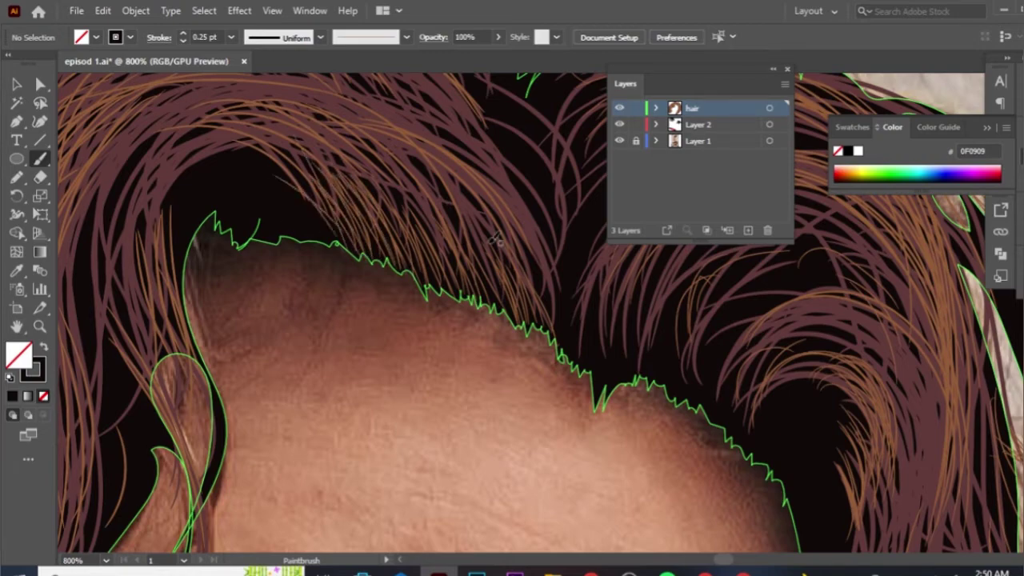
mouse_move(560, 331)
mouse_down()
mouse_move(502, 260)
mouse_move(392, 80)
mouse_up()
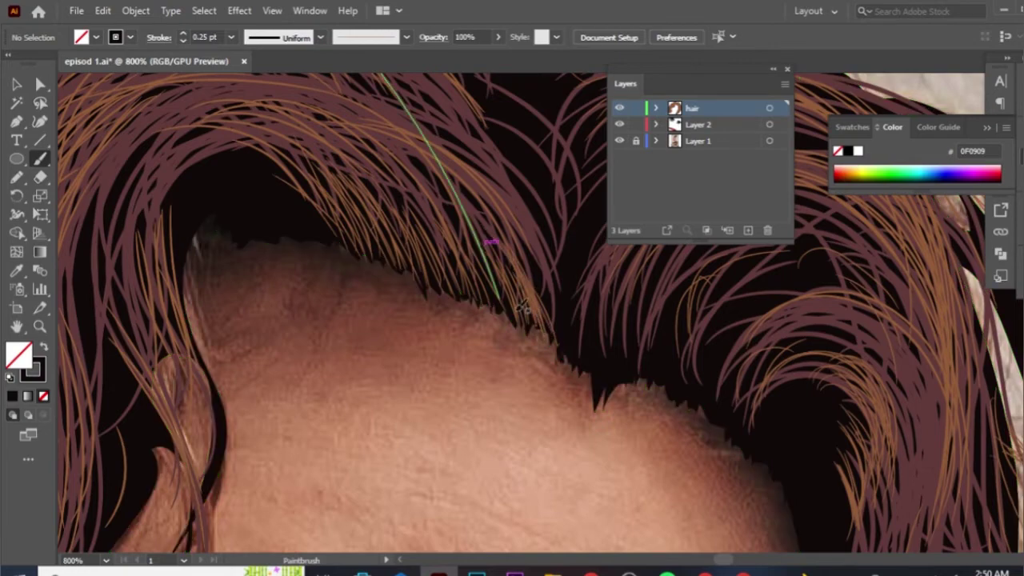
drag(464, 292, 432, 214)
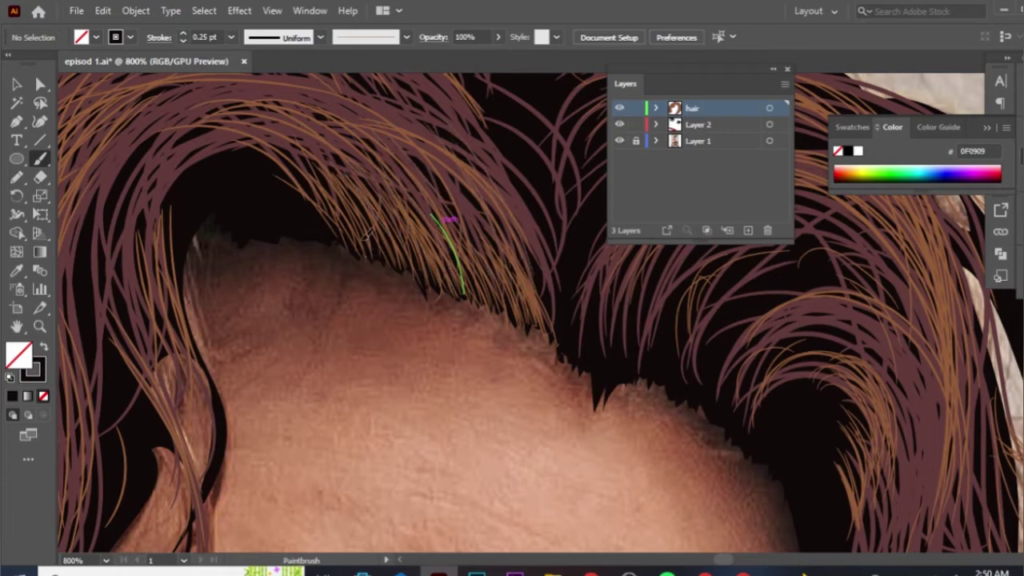
- Look over the brush definition list, leaving the current brush unchanged
click(406, 36)
scroll(368, 100, up, 3)
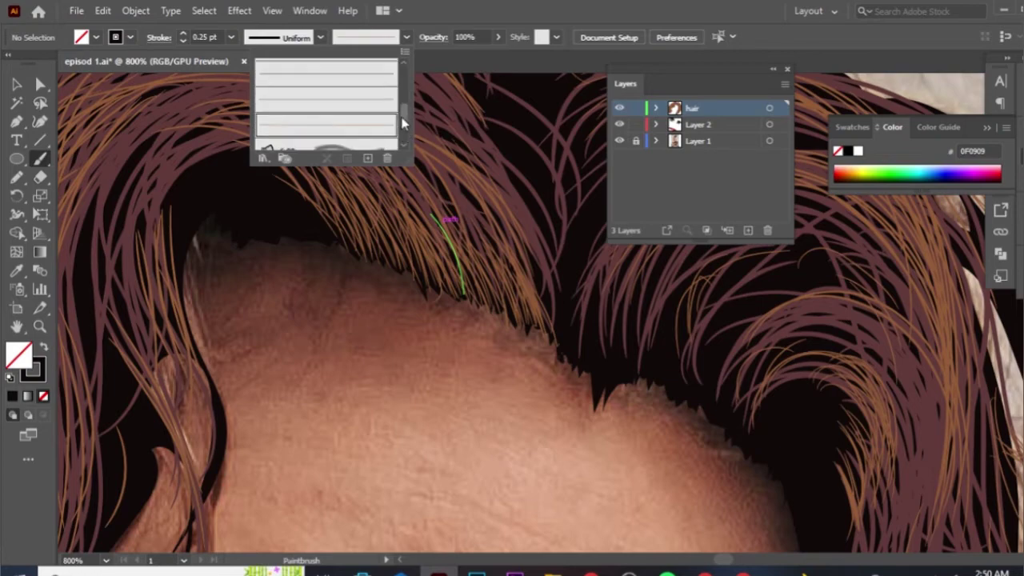
click(373, 108)
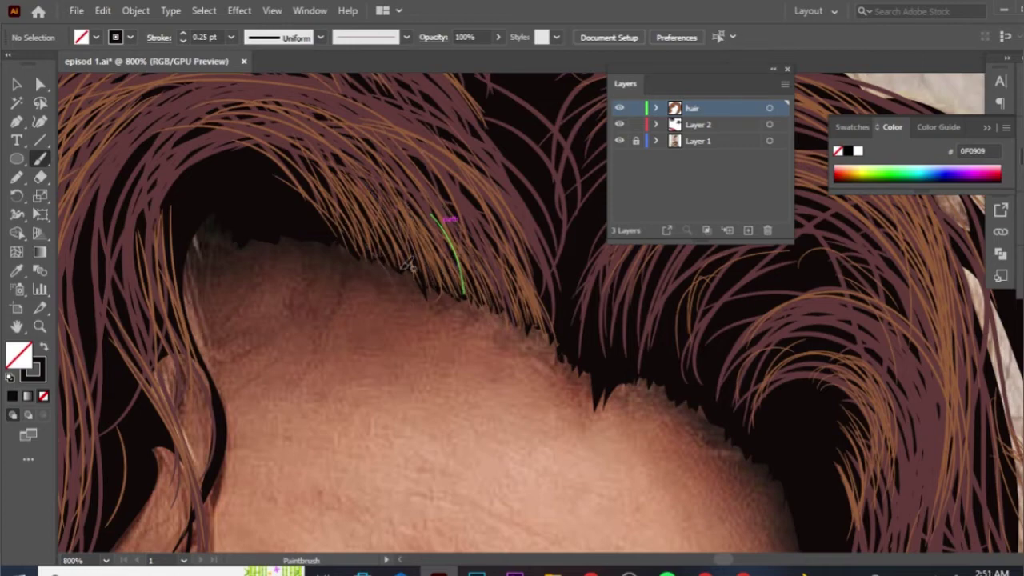
- Draw two more thin hair strands above the forehead
drag(276, 200, 208, 168)
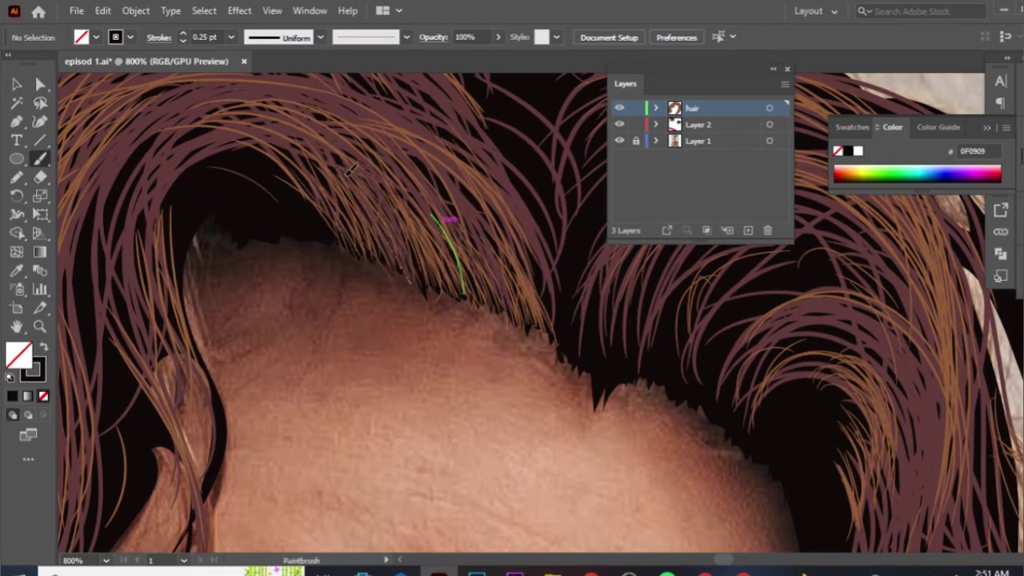
scroll(325, 155, right, 5)
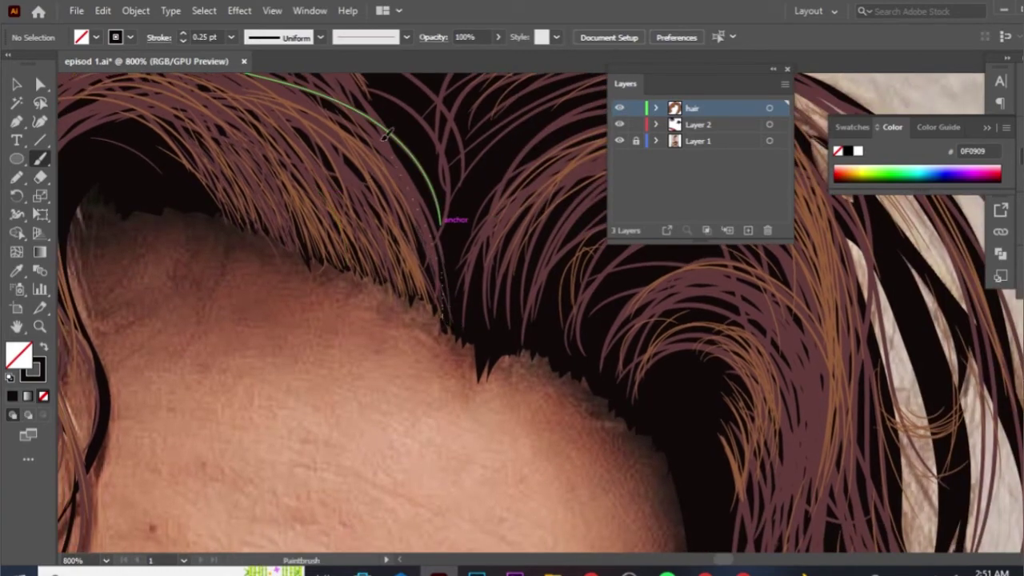
scroll(365, 112, up, 5)
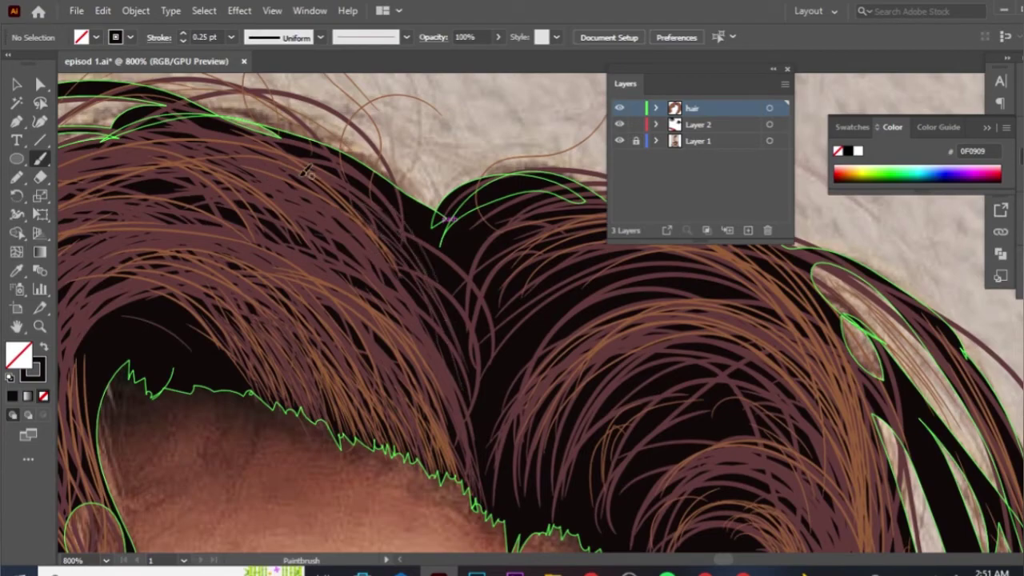
scroll(277, 260, down, 5)
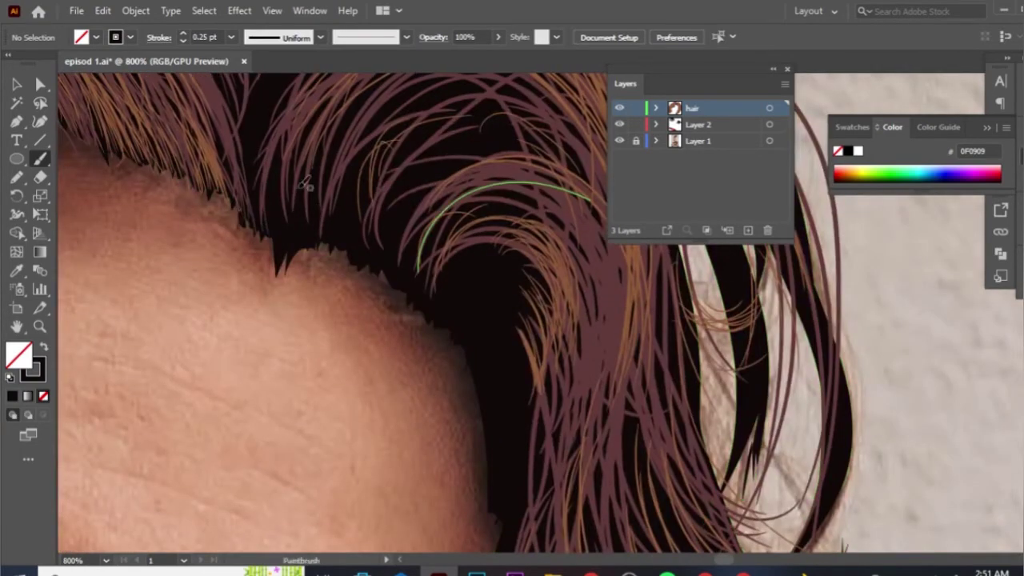
drag(286, 218, 324, 190)
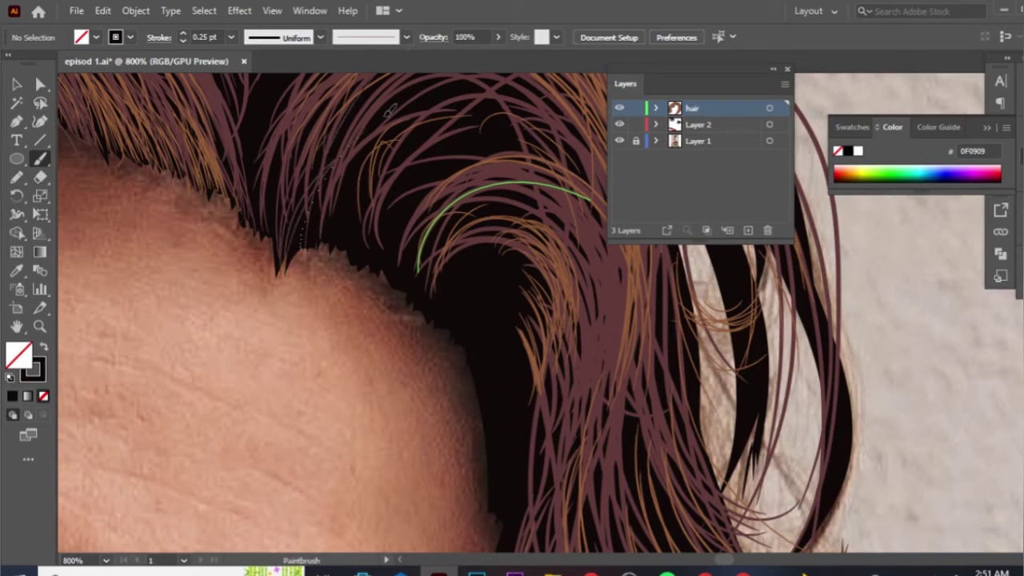
- Add thin maroon strands over the hairline near the temple curl and down toward the forehead
scroll(286, 178, up, 3)
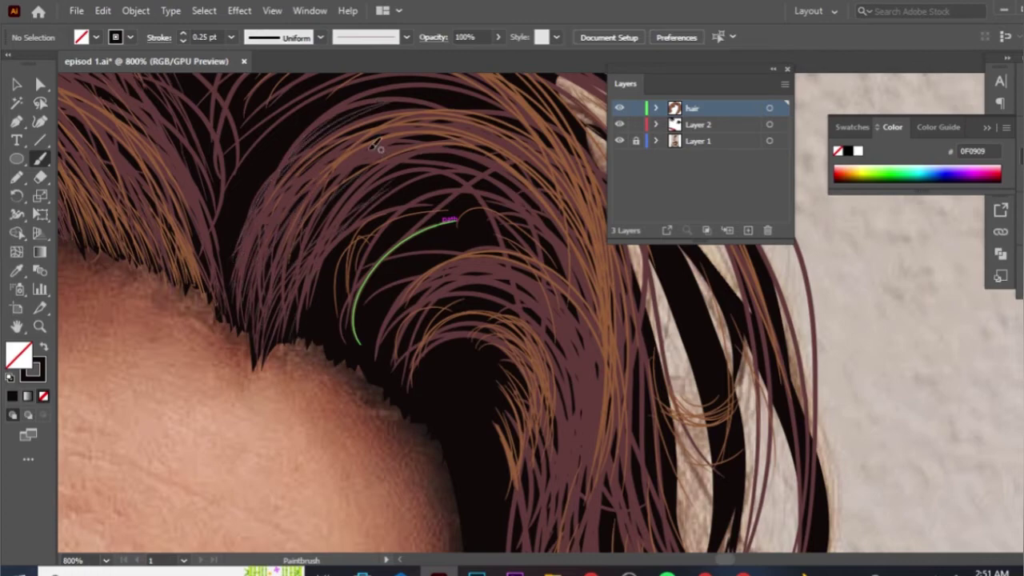
mouse_move(367, 262)
mouse_down()
mouse_move(326, 146)
mouse_move(323, 156)
mouse_up()
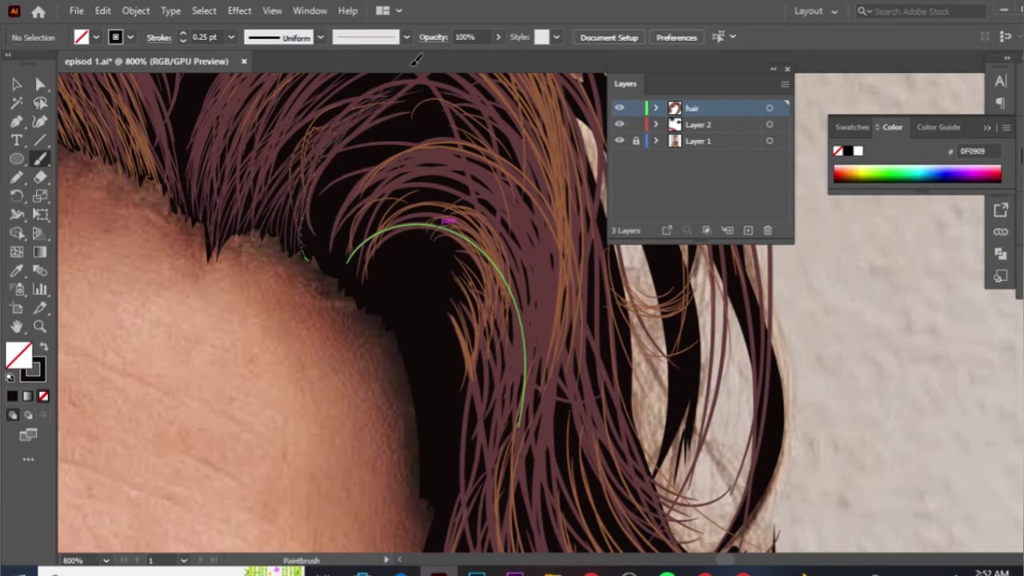
drag(289, 222, 318, 288)
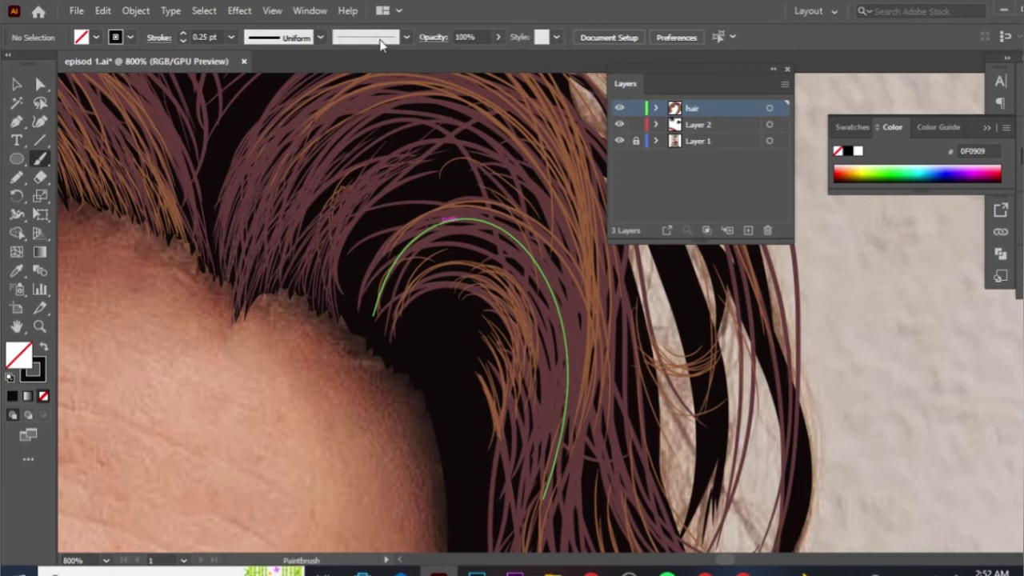
drag(382, 300, 270, 331)
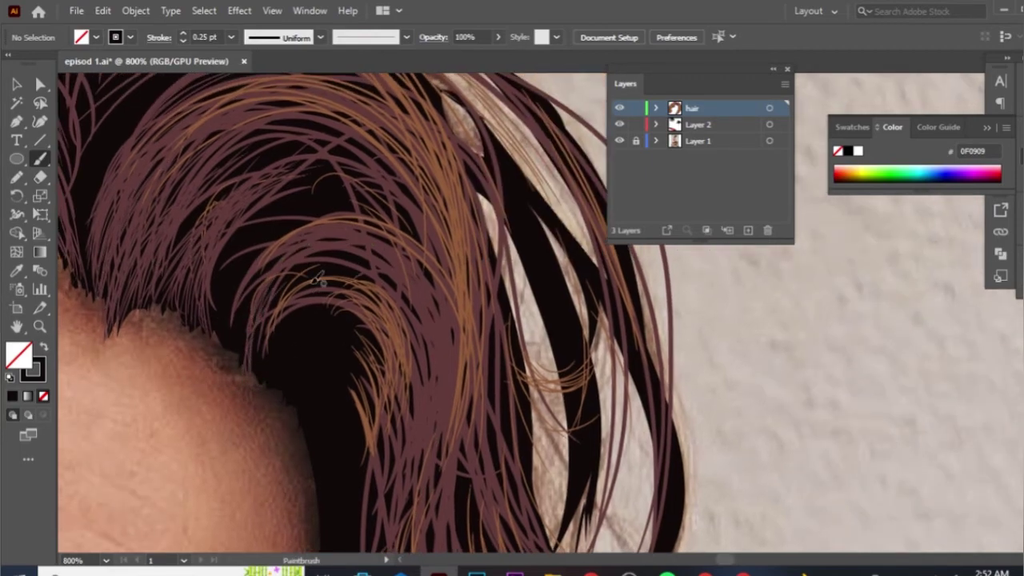
drag(233, 355, 259, 324)
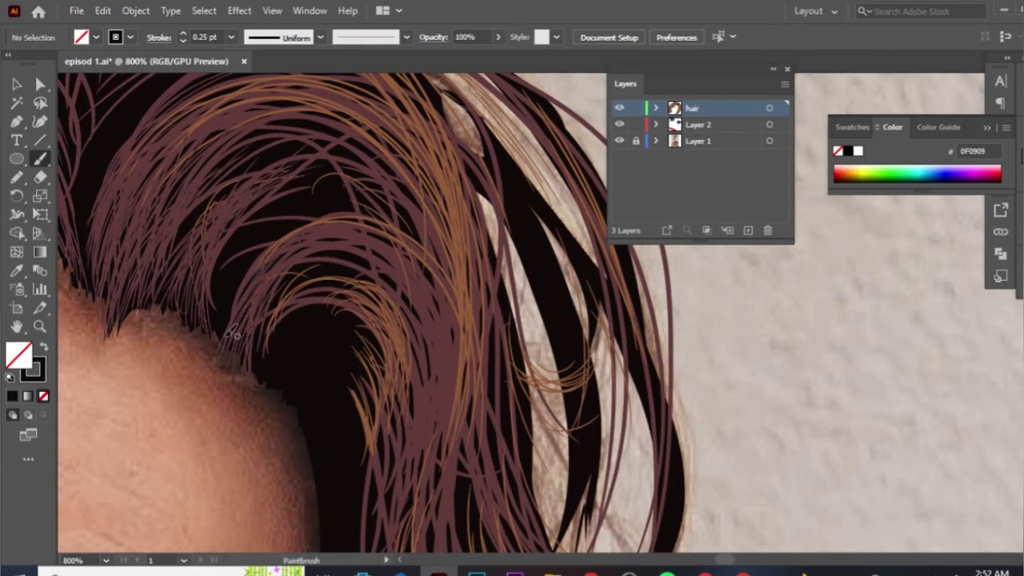
mouse_move(304, 381)
mouse_down()
mouse_move(339, 263)
mouse_move(337, 164)
mouse_up()
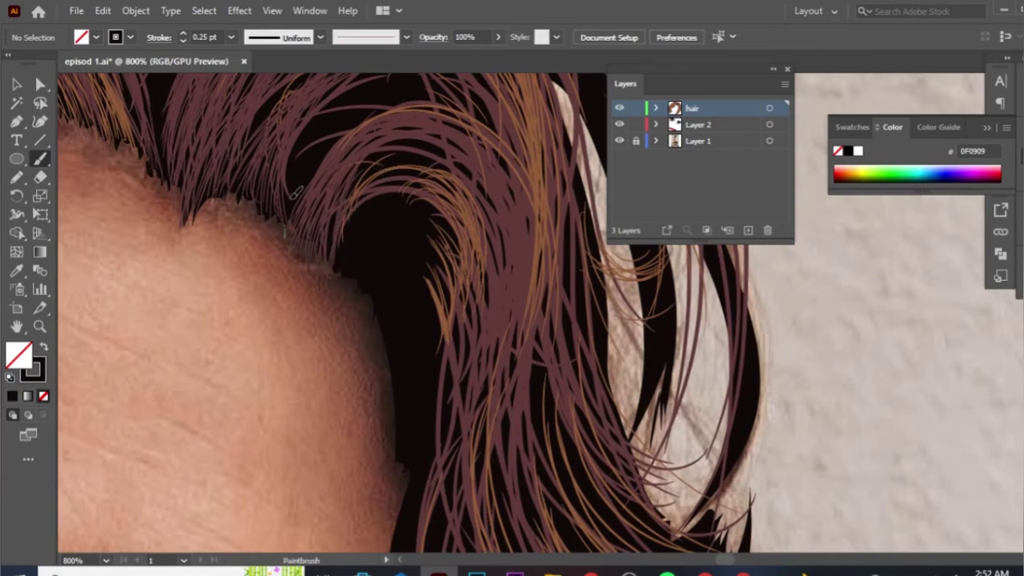
mouse_move(294, 192)
mouse_down()
mouse_move(503, 296)
mouse_move(443, 409)
mouse_up()
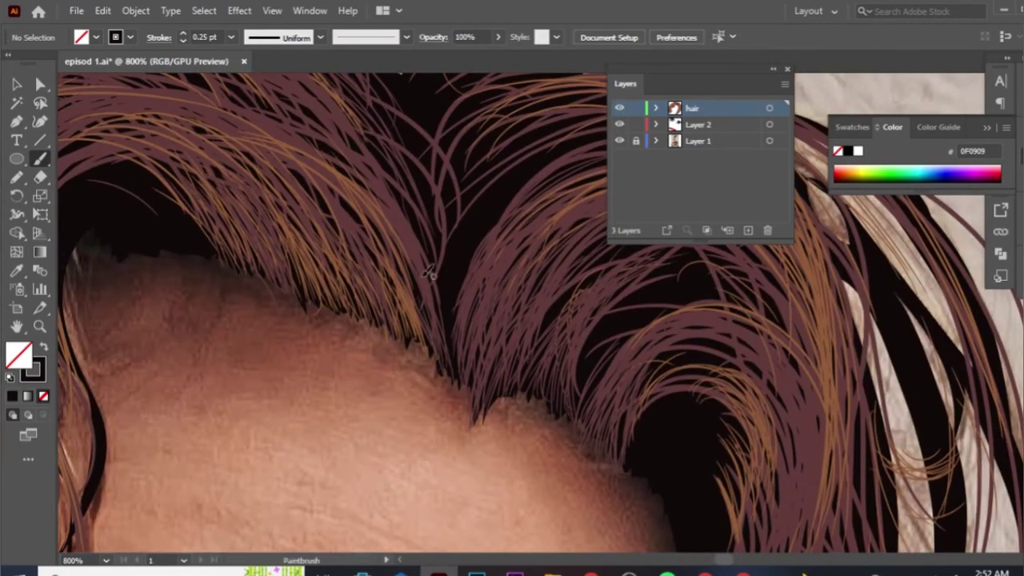
drag(430, 274, 452, 380)
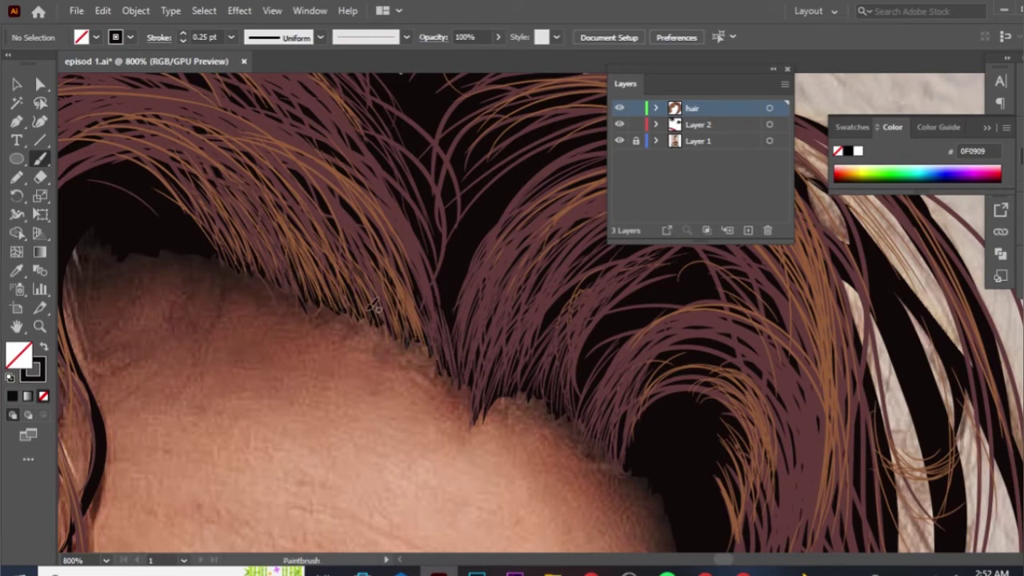
- Zoom to 1600% on the hairline below the temple curl and begin fringing it with fine black wisps
scroll(393, 327, down, 5)
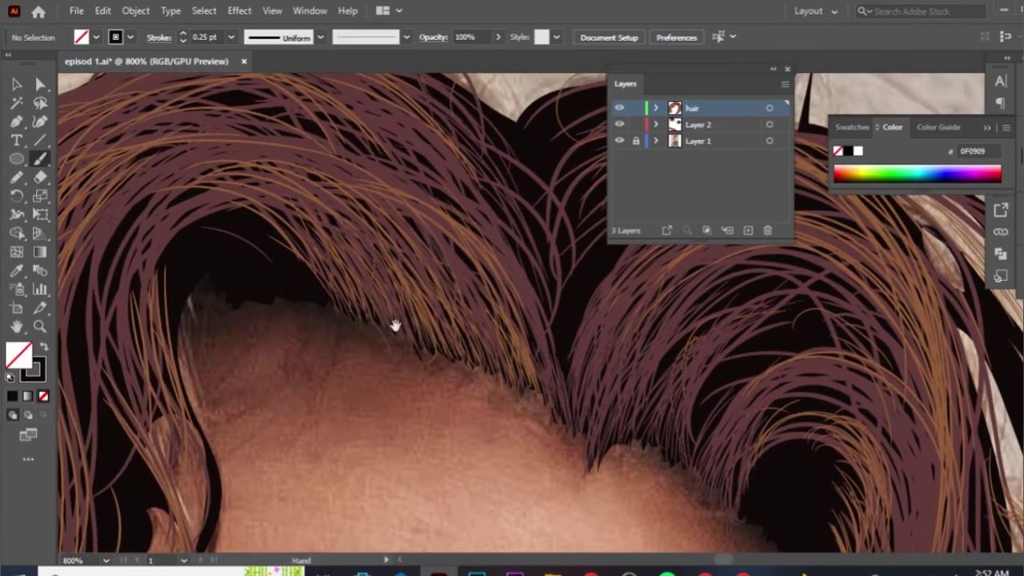
scroll(312, 241, down, 3)
drag(293, 238, 289, 264)
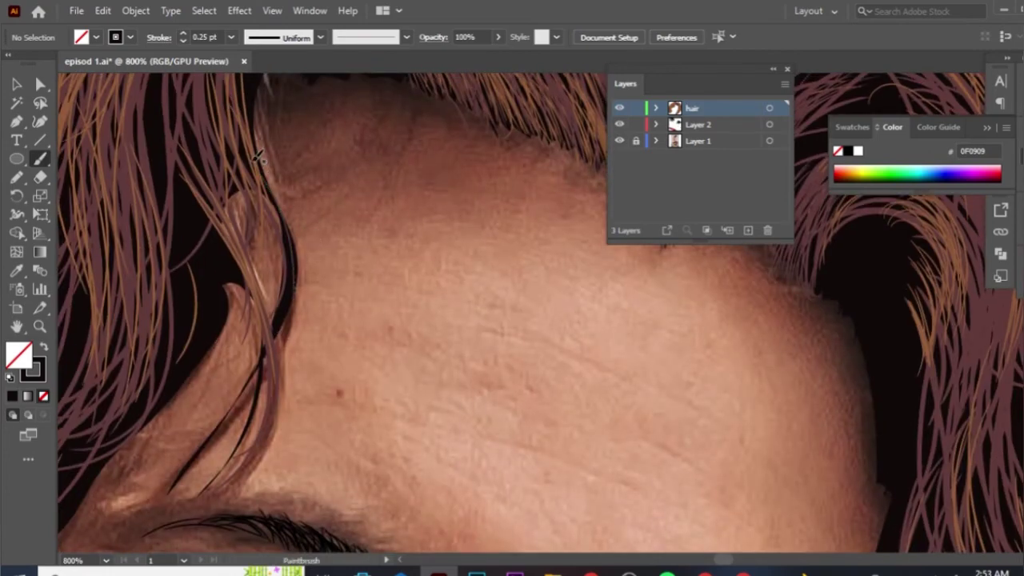
scroll(256, 217, up, 2)
scroll(430, 86, up, 5)
click(405, 37)
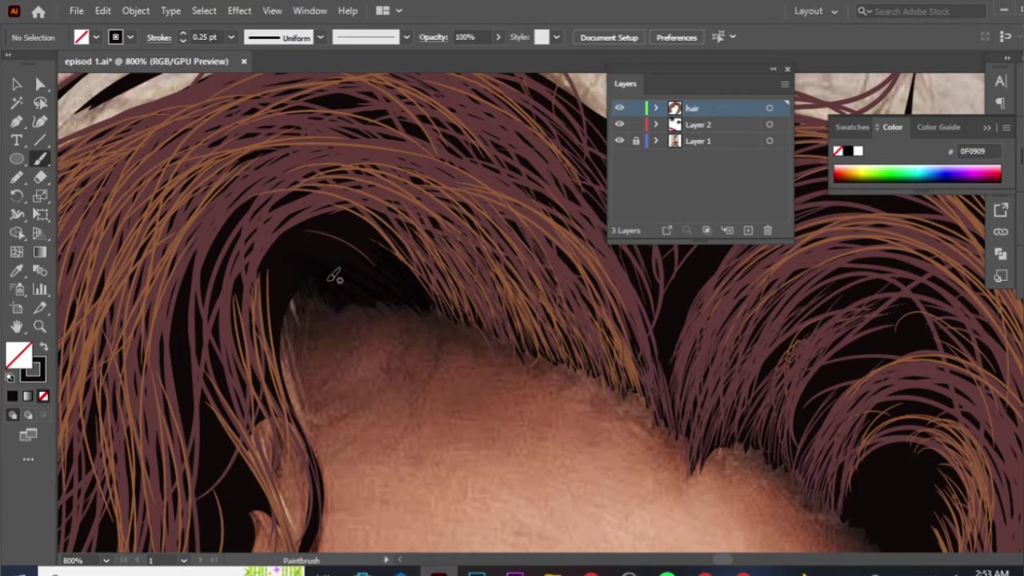
drag(335, 276, 328, 438)
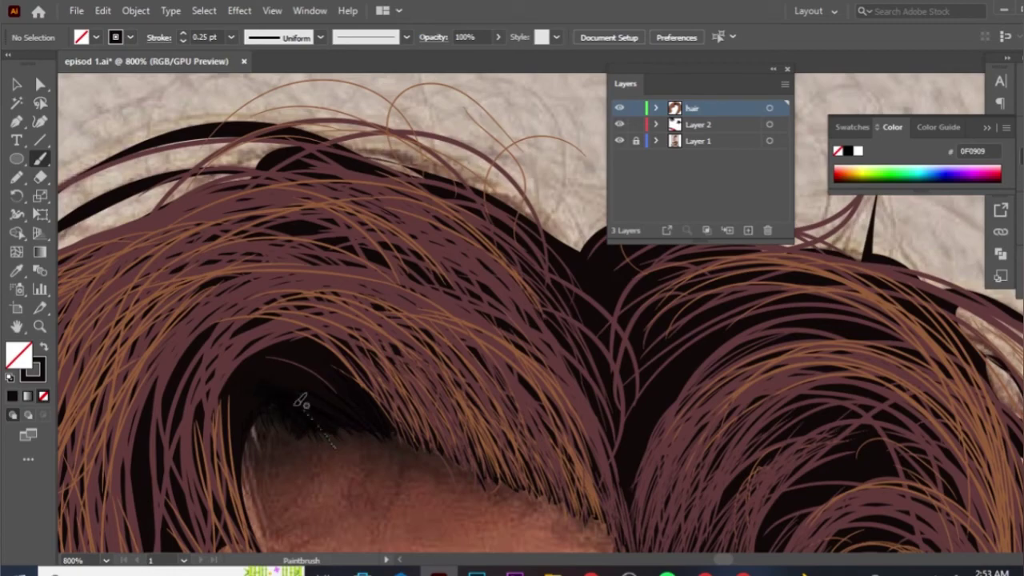
scroll(314, 391, up, 2)
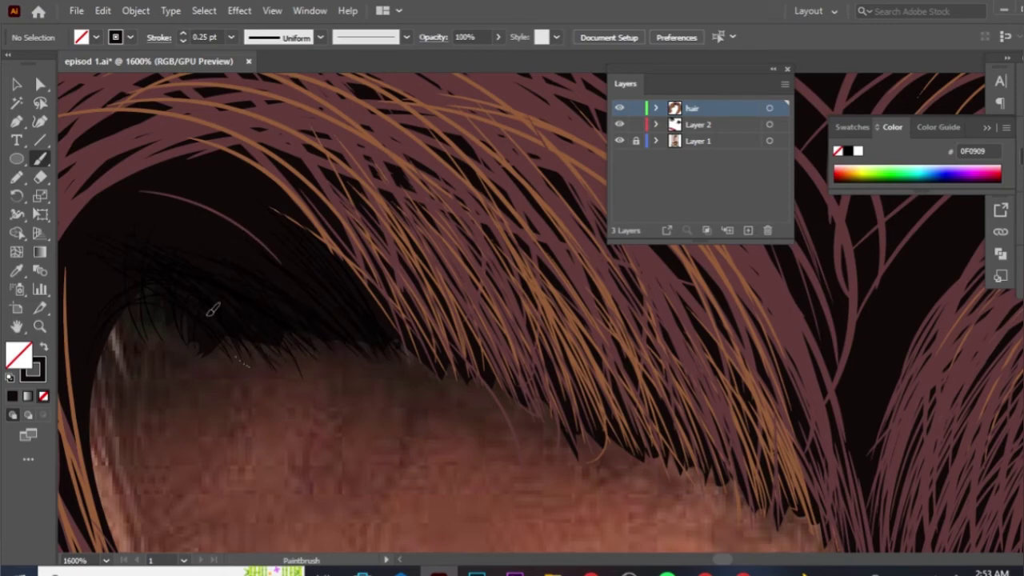
- Draw dense short black wisps down the shadowed hairline past the temple toward the cheek
scroll(240, 296, right, 3)
scroll(336, 328, right, 3)
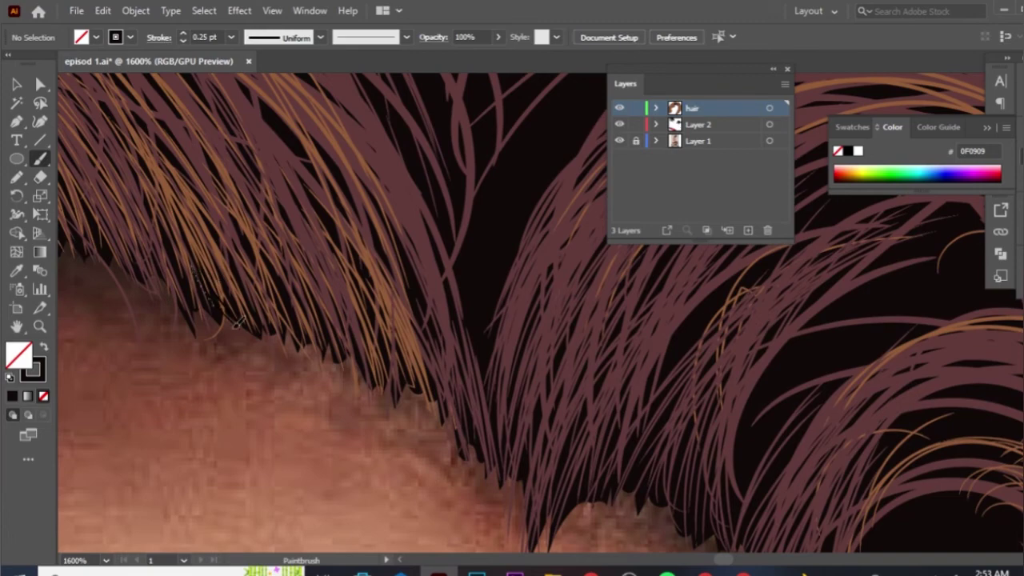
mouse_move(228, 284)
mouse_down()
mouse_move(344, 361)
mouse_move(236, 288)
mouse_move(241, 346)
mouse_up()
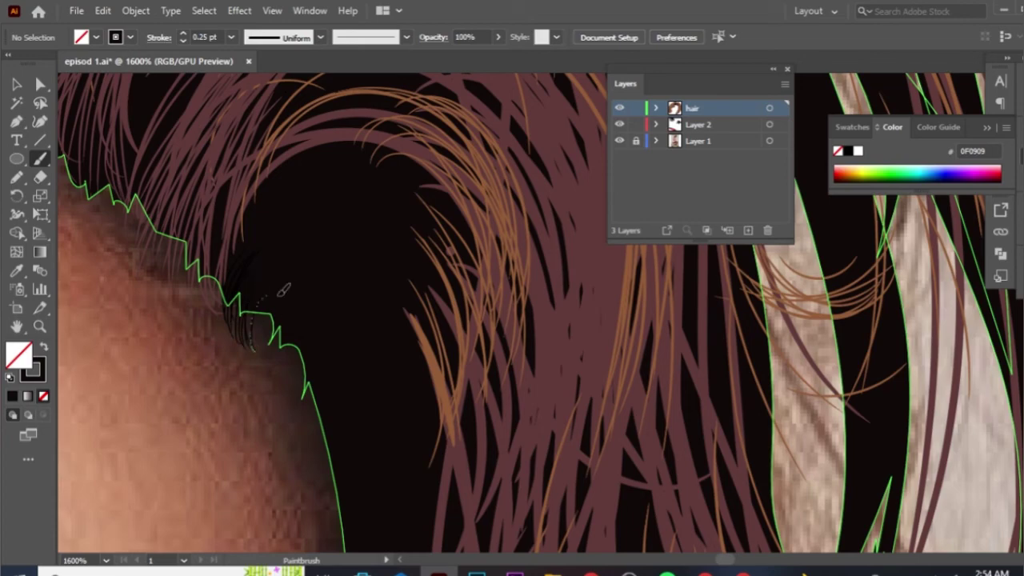
mouse_move(278, 306)
mouse_down()
mouse_move(279, 345)
mouse_move(328, 332)
mouse_up()
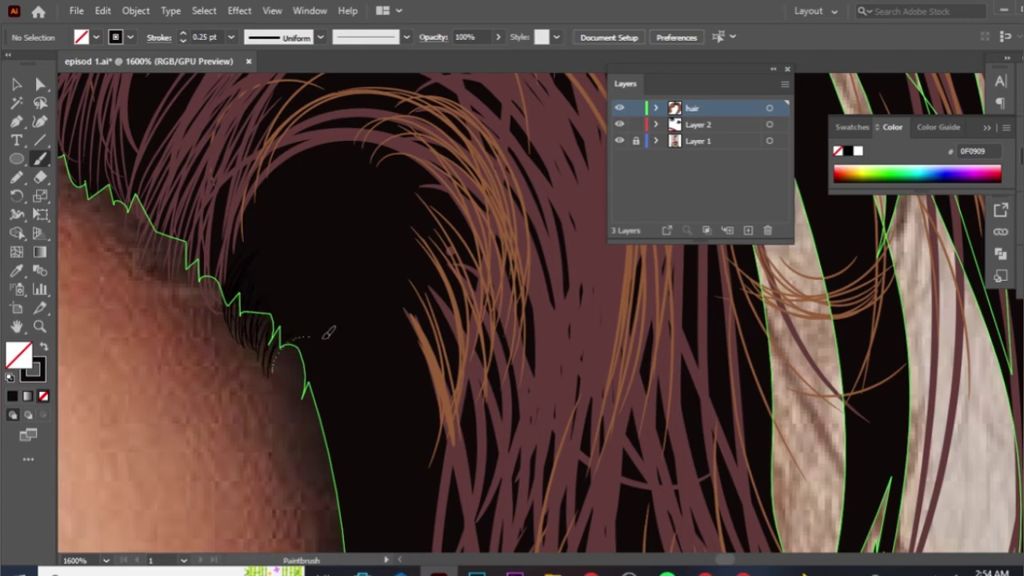
drag(288, 391, 320, 360)
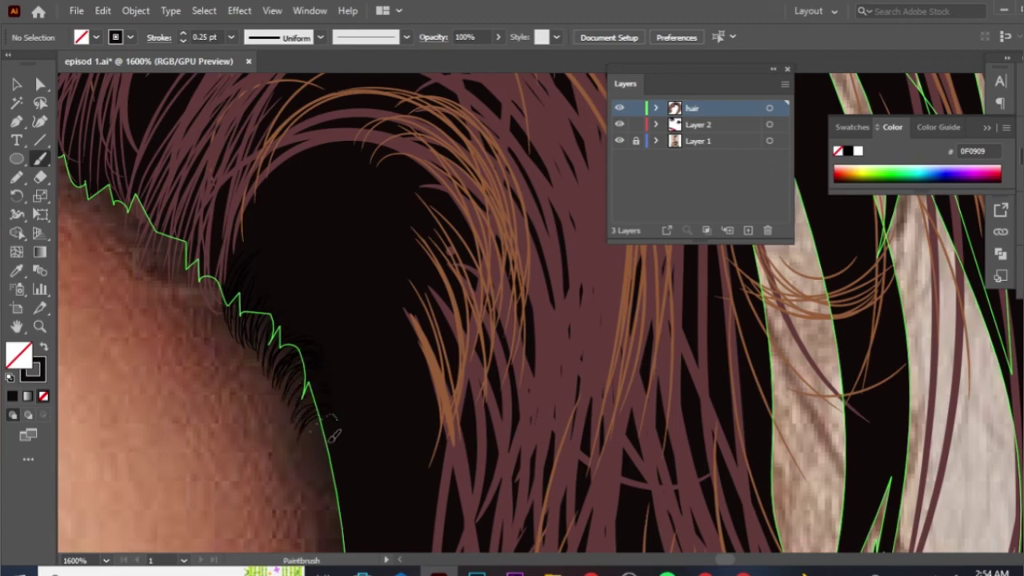
drag(349, 425, 365, 325)
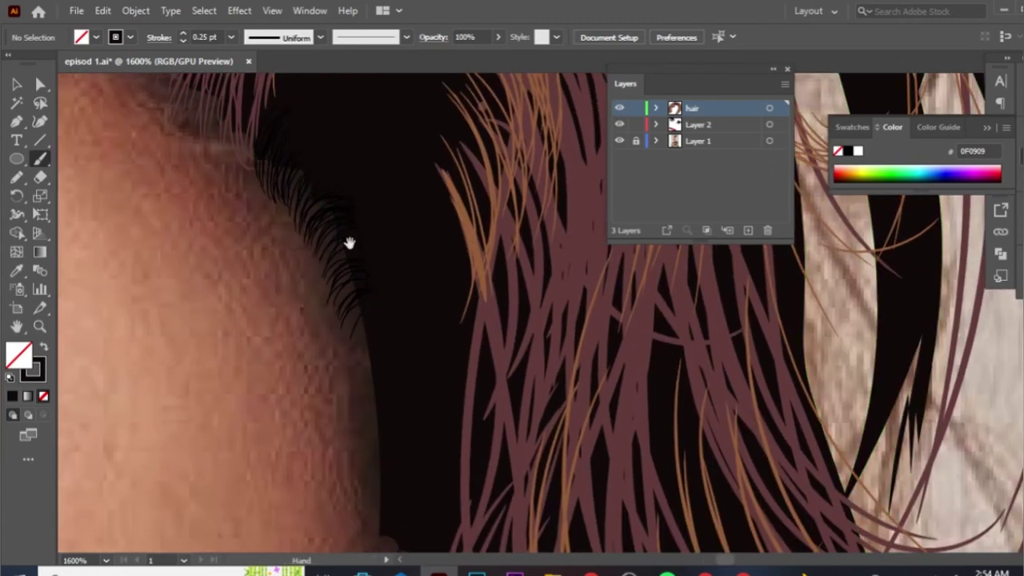
drag(350, 242, 350, 361)
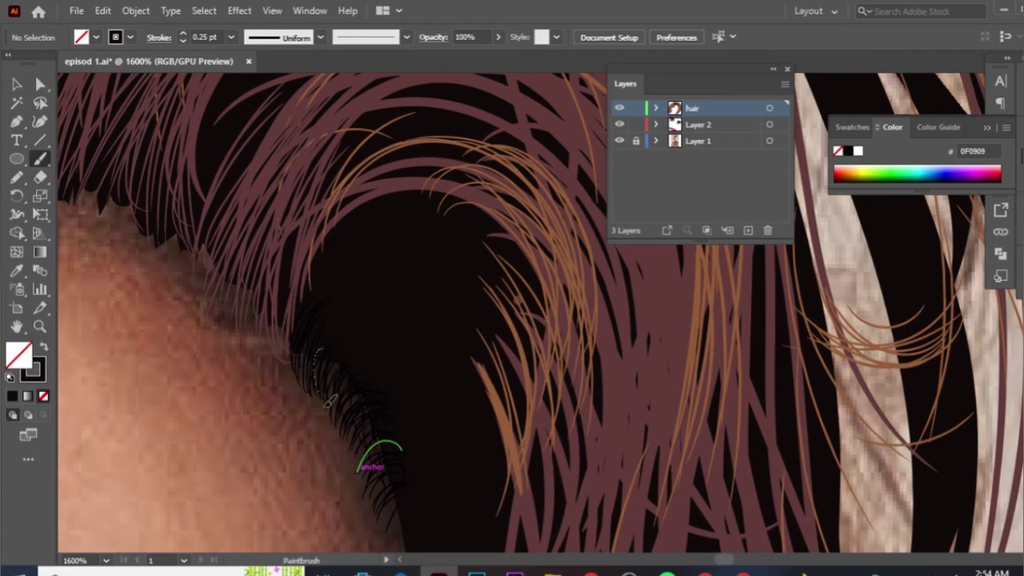
drag(328, 400, 320, 269)
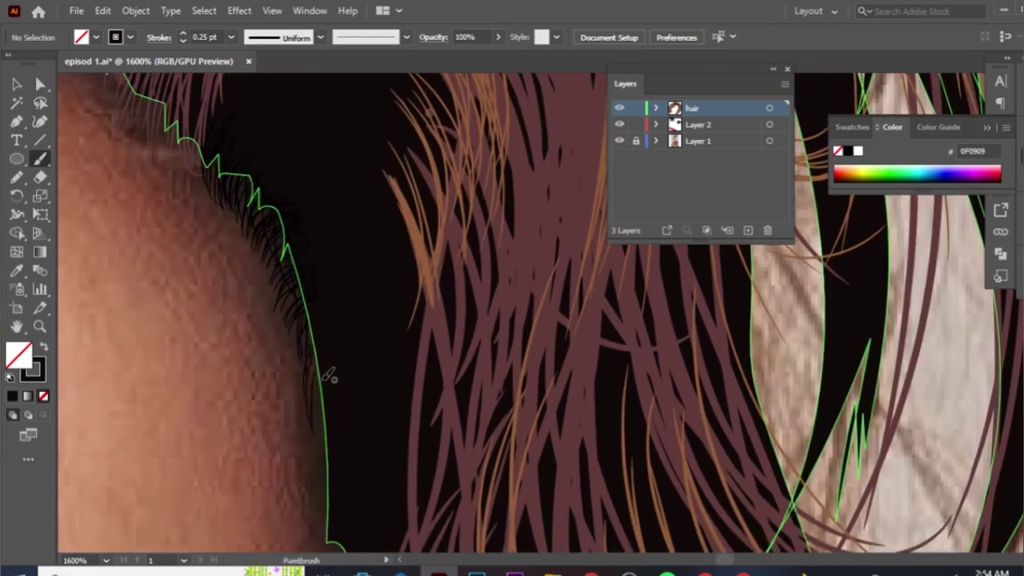
drag(327, 374, 327, 504)
drag(318, 469, 316, 196)
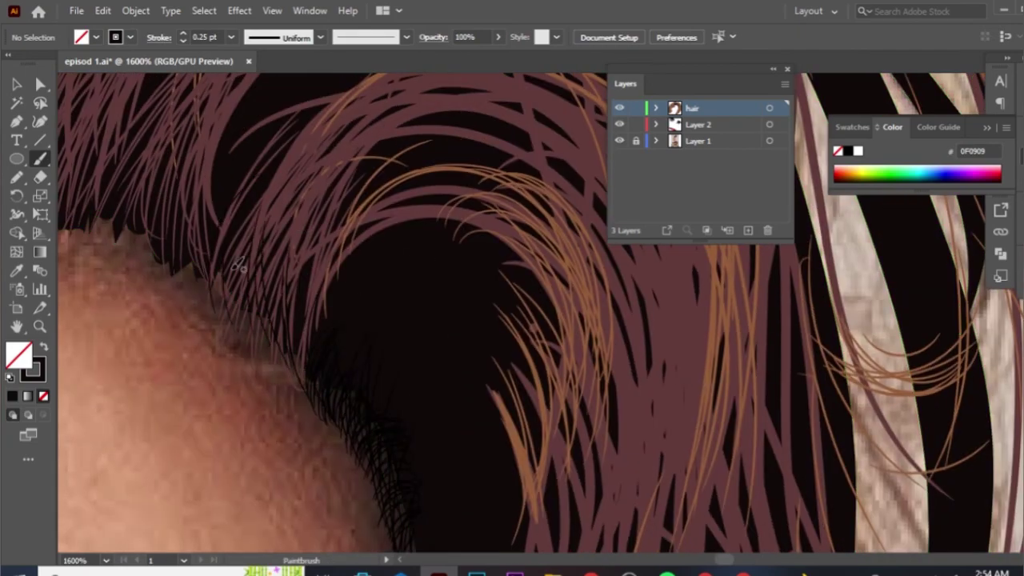
drag(336, 214, 308, 364)
- Zoom out to show the entire portrait with its maroon, brown and black layered hair
scroll(557, 349, down, 4)
scroll(558, 350, down, 1)
scroll(557, 349, down, 3)
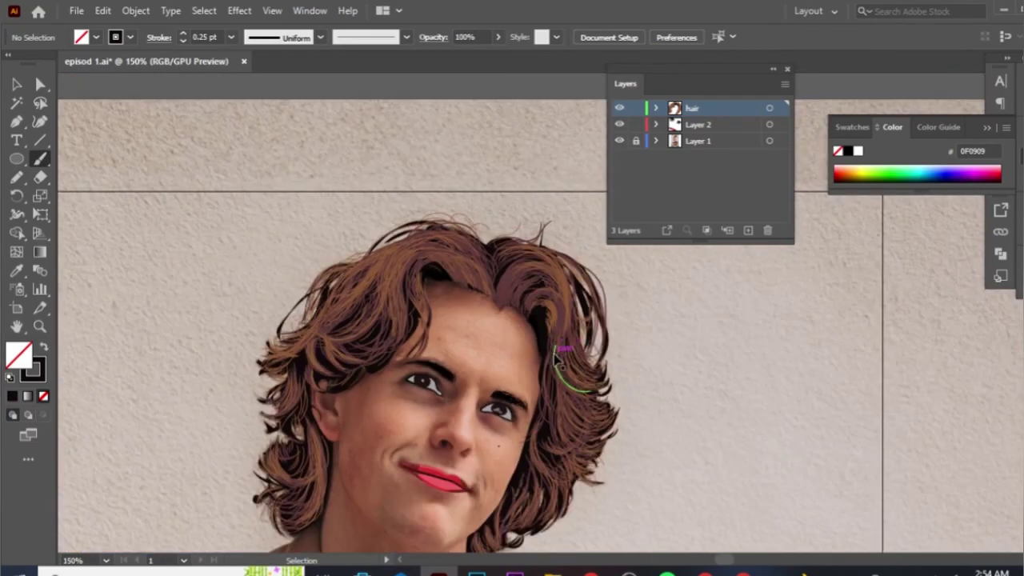
scroll(557, 349, down, 1)
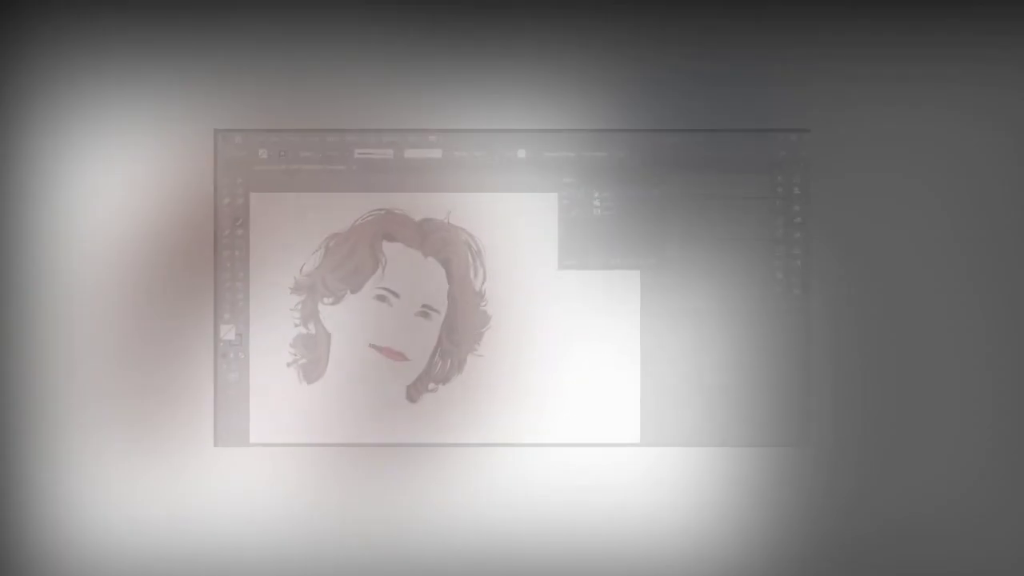